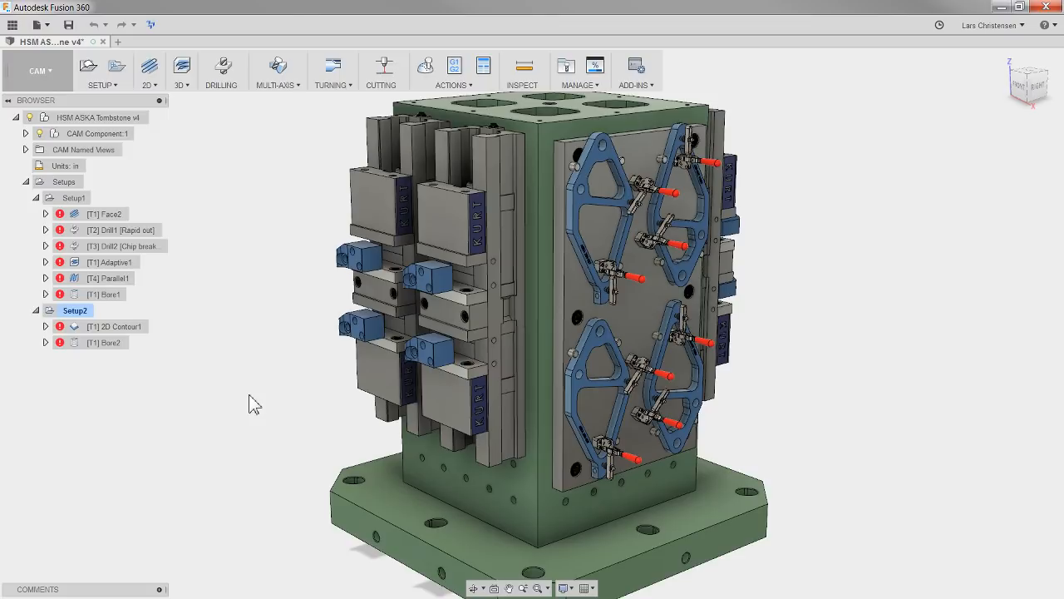
# - Start post processing Setup2 despite the invalid operations and look through the available post configurations
pyautogui.click(452, 68)
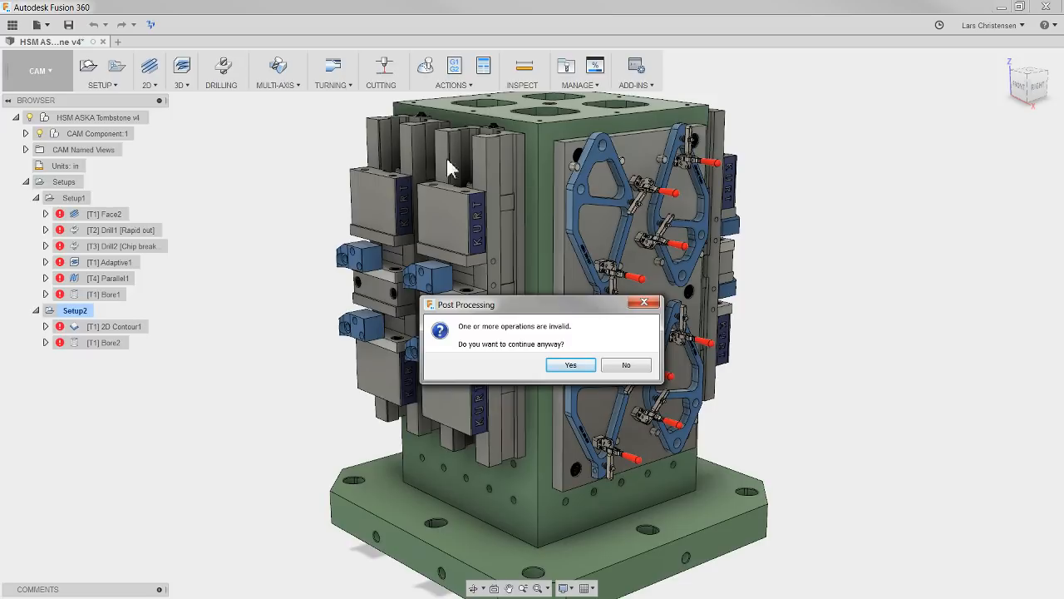
pyautogui.click(559, 368)
pyautogui.click(623, 342)
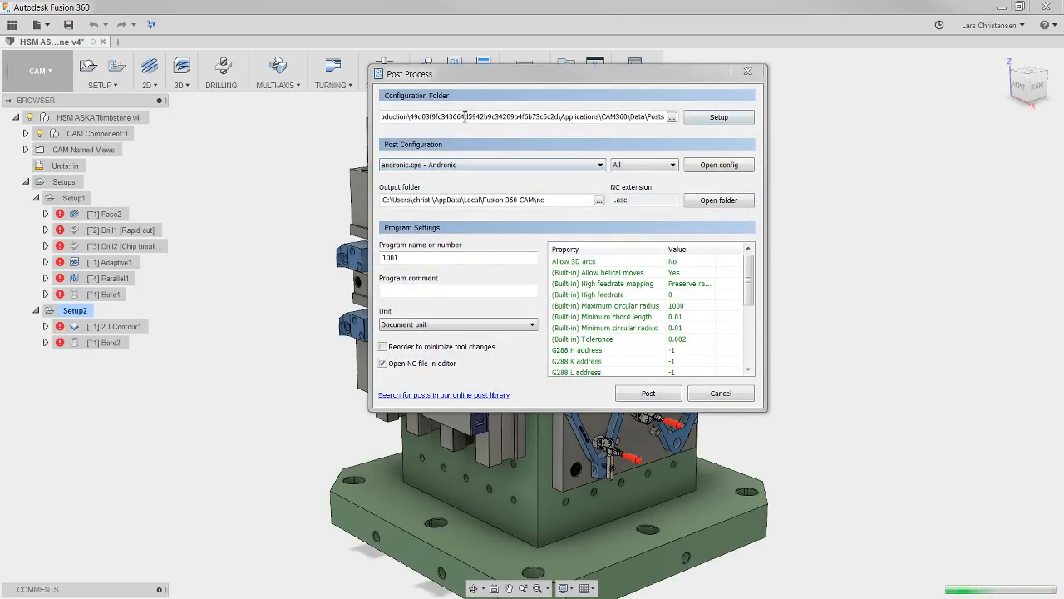
pyautogui.click(551, 166)
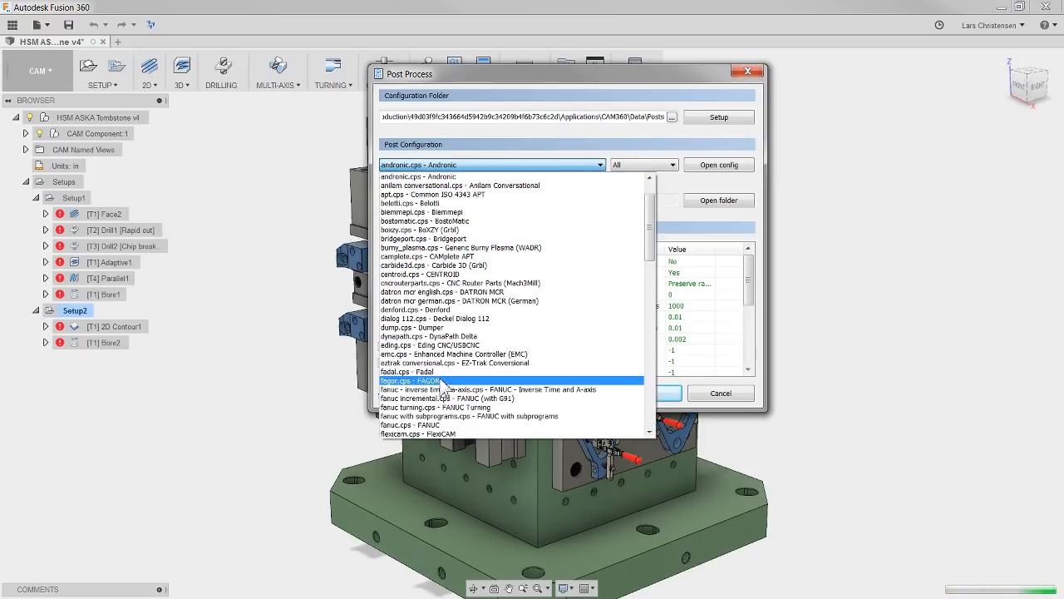
pyautogui.click(536, 138)
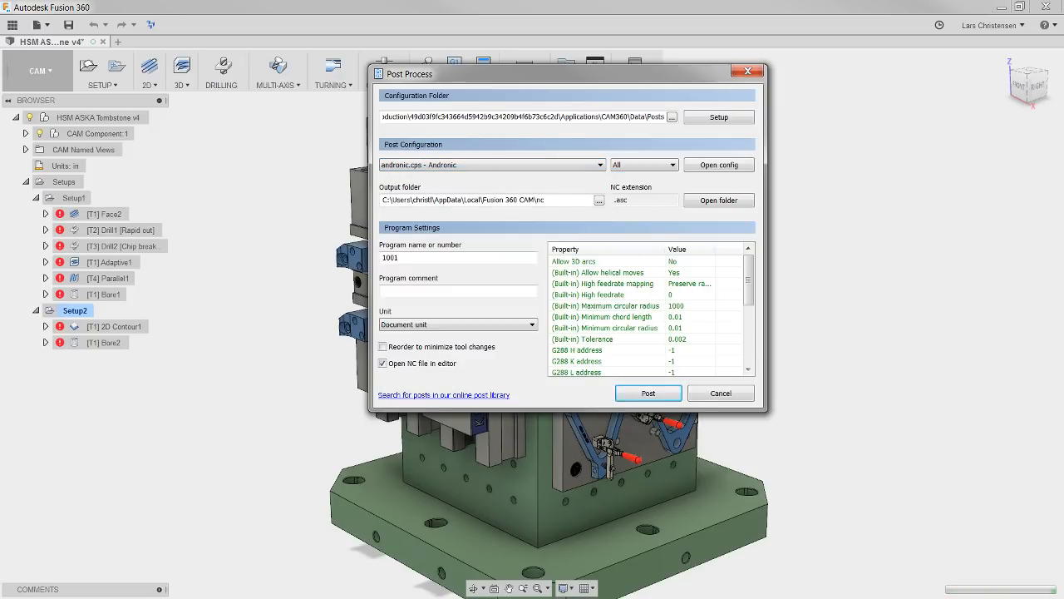
# - Switch to the web browser, search for "autodesk post library" and open the Autodesk CAM Post Library page
pyautogui.moveTo(0, 130); pyautogui.dragTo(414, 74)
pyautogui.click(439, 274)
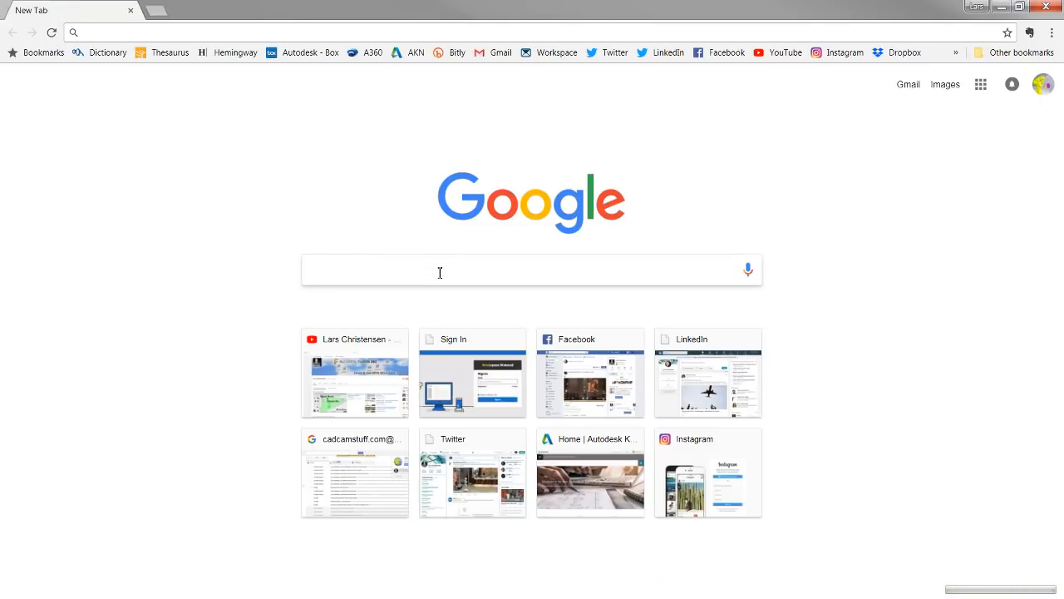
pyautogui.write('Autodesk')
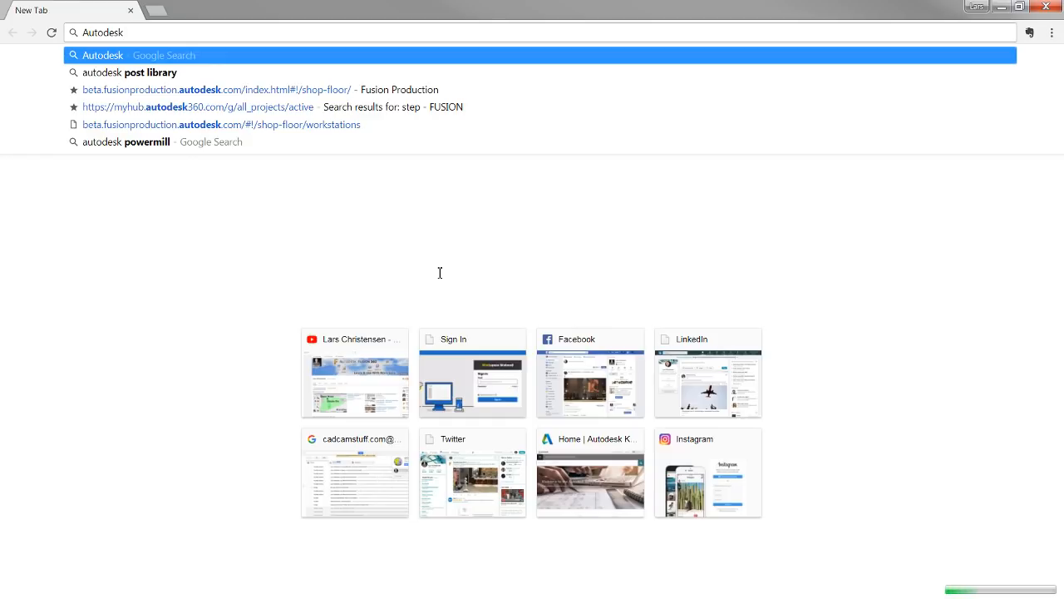
pyautogui.write(' post li')
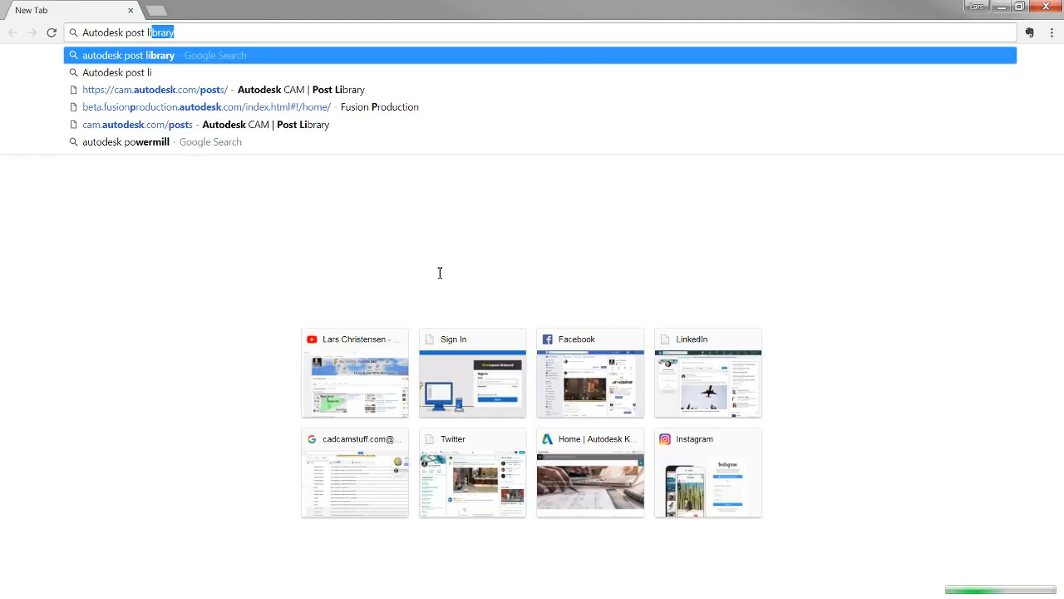
pyautogui.write('b')
pyautogui.press('Down')
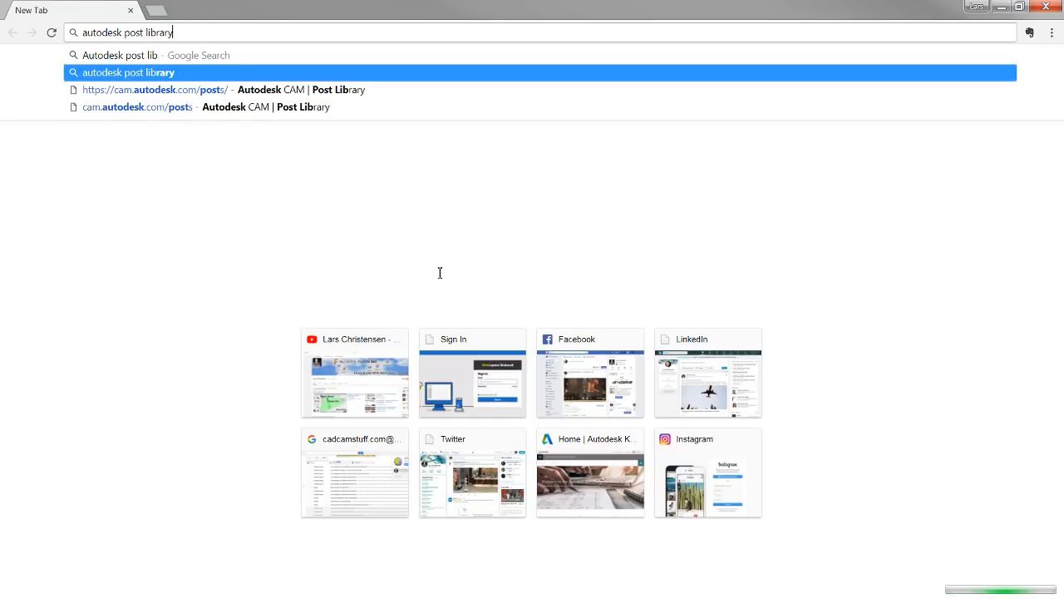
pyautogui.press('Return')
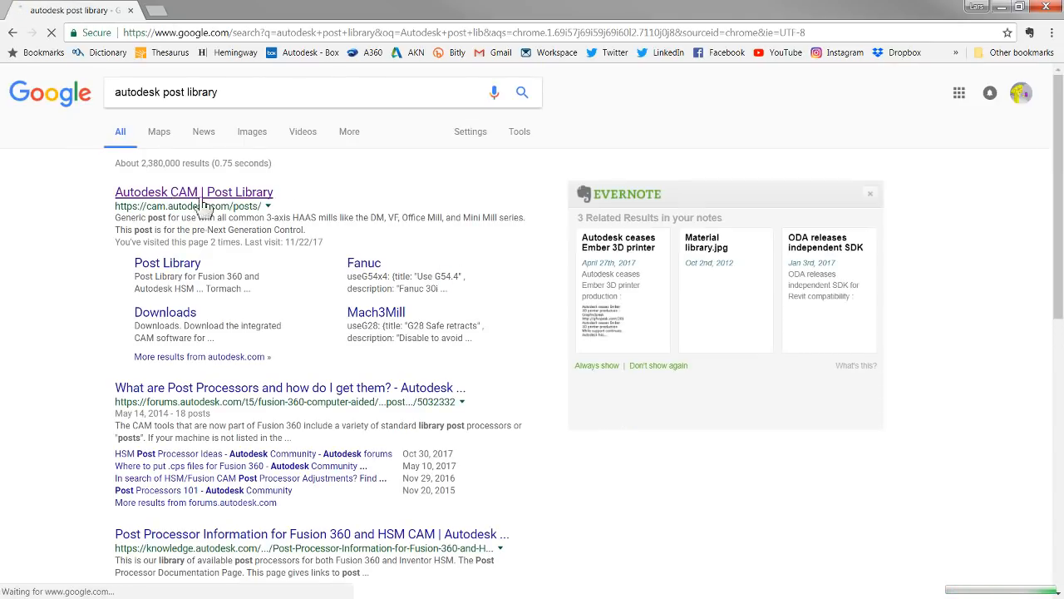
pyautogui.click(202, 195)
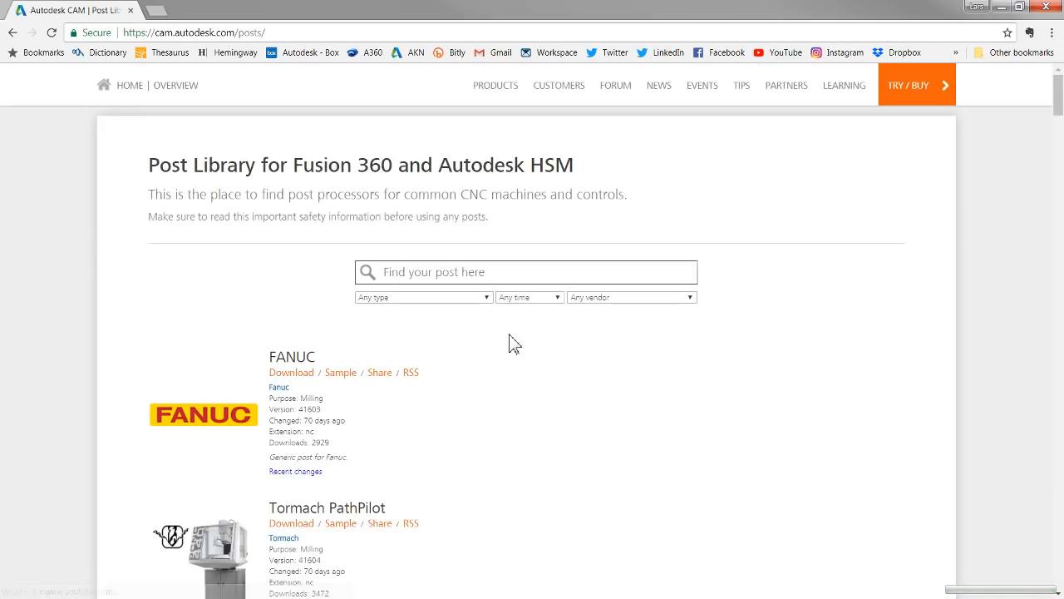
# - Filter the post library to Milling posts and look over the list
pyautogui.scroll(-2, 287, 401)
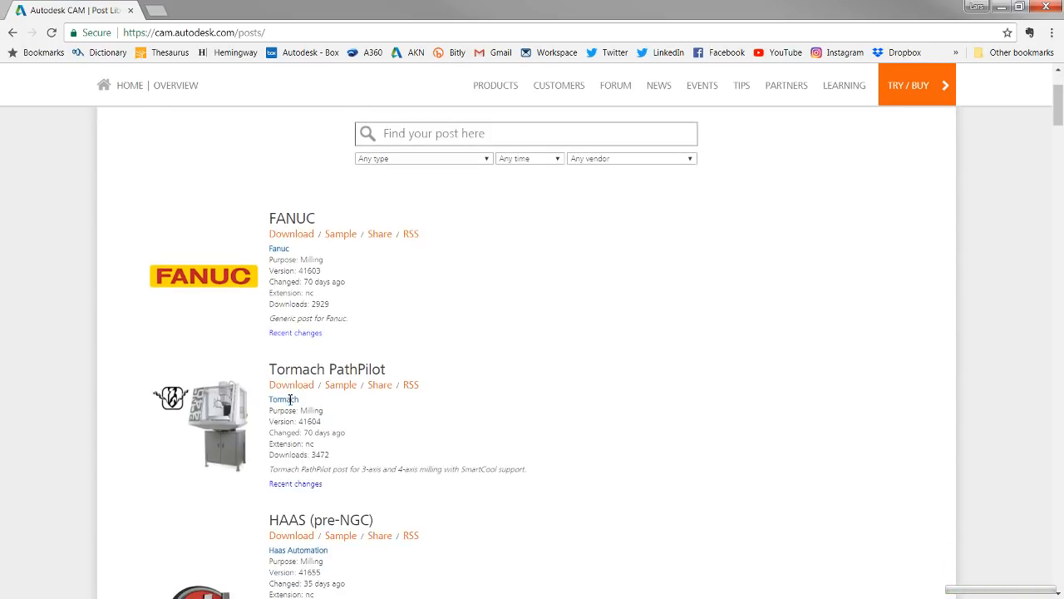
pyautogui.scroll(2, 290, 407)
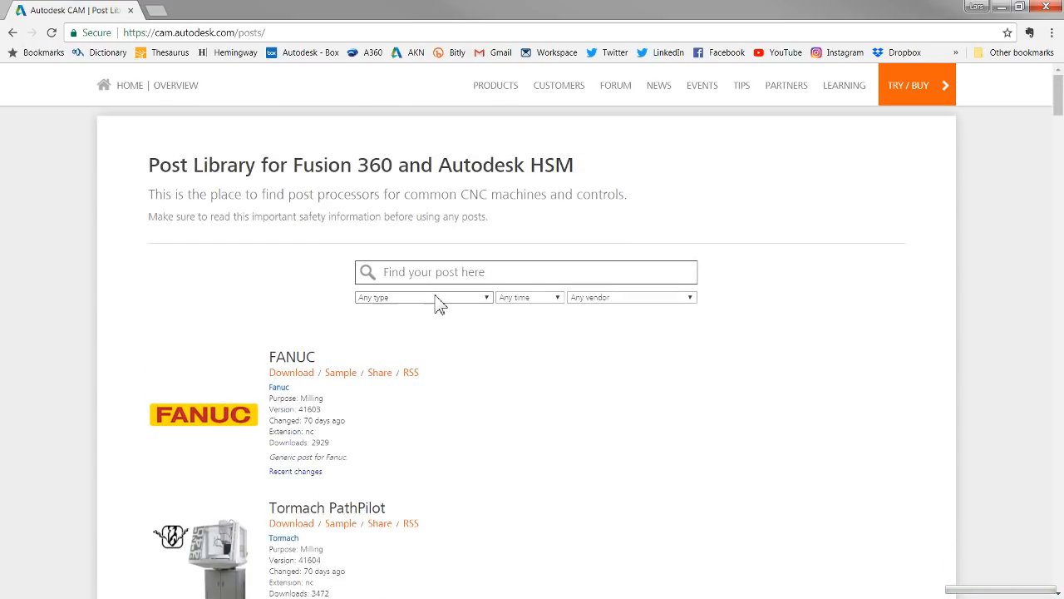
pyautogui.click(437, 297)
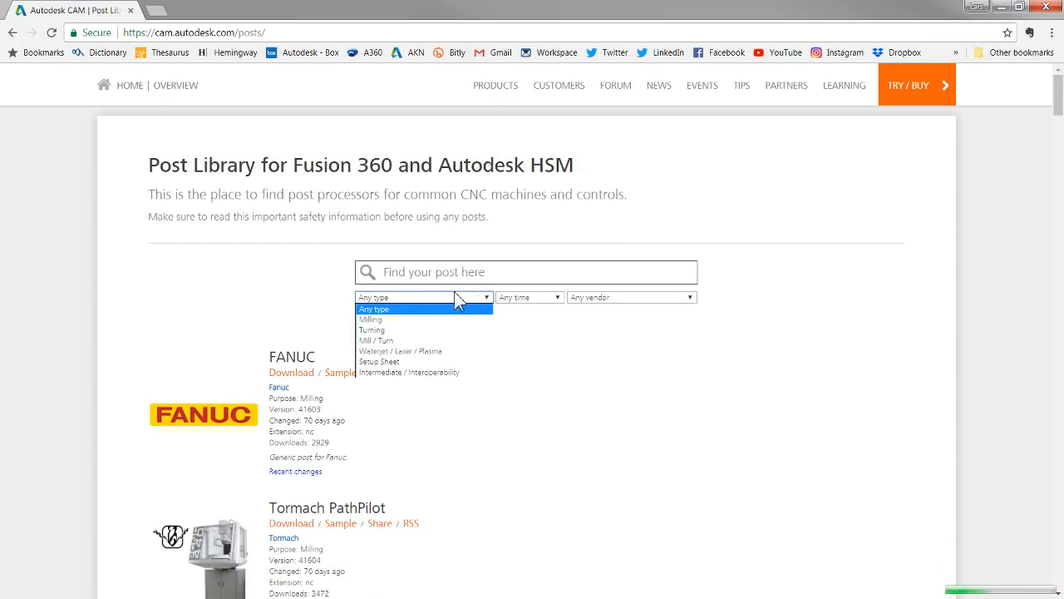
pyautogui.click(382, 320)
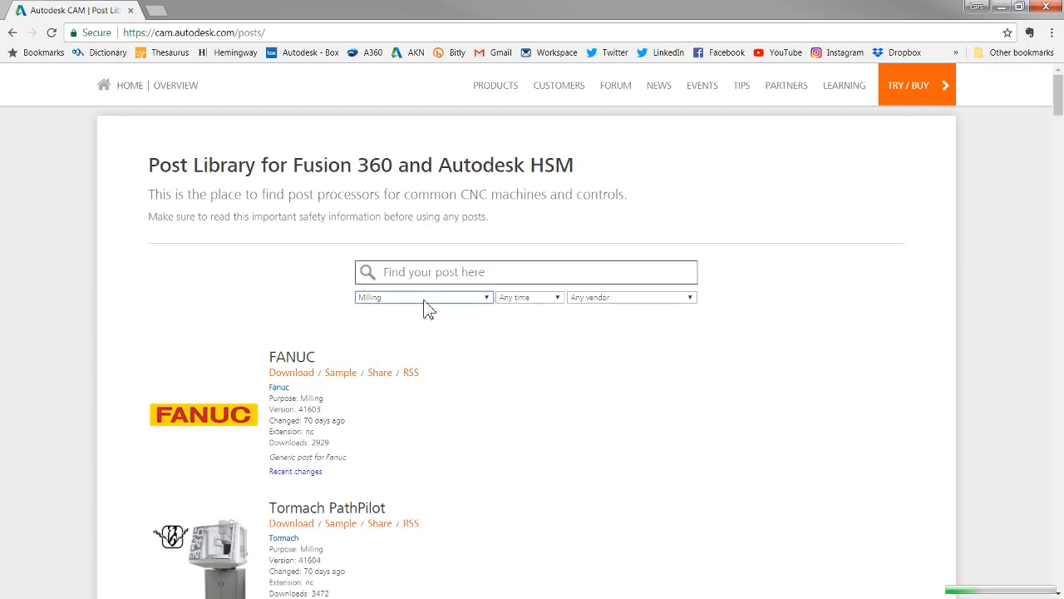
pyautogui.scroll(-2, 369, 485)
pyautogui.scroll(2, 368, 485)
# - Search the post library for Haas and look through the matching posts
pyautogui.click(424, 277)
pyautogui.write('Haas')
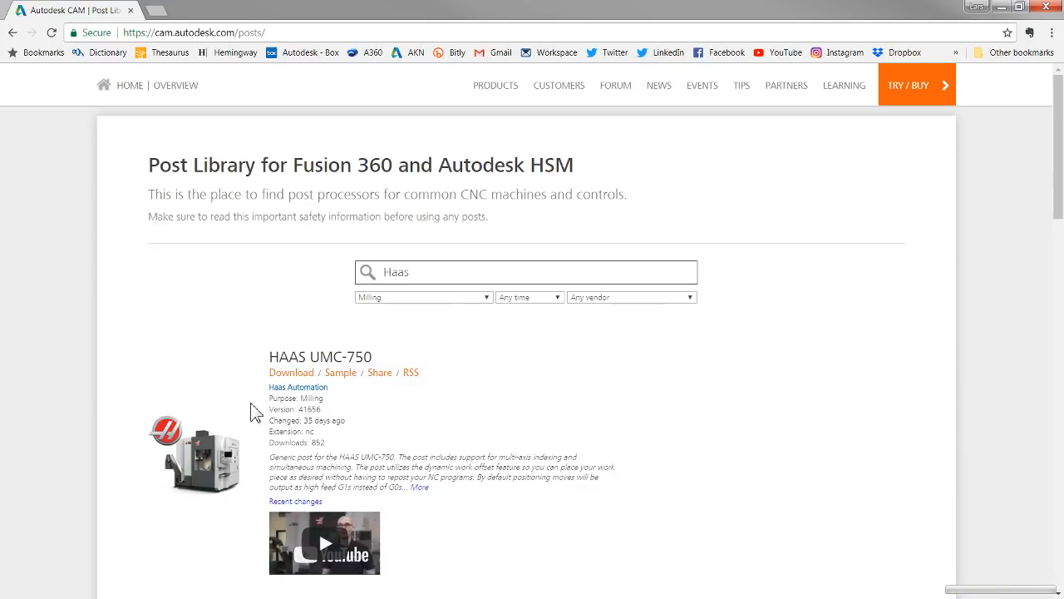
pyautogui.scroll(-7, 507, 404)
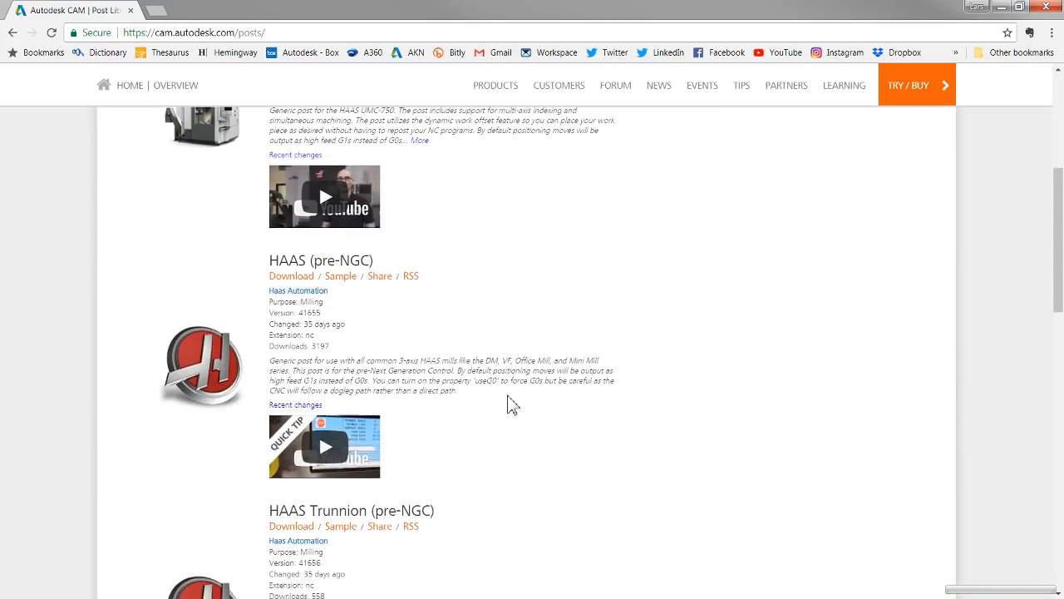
pyautogui.scroll(-7, 509, 406)
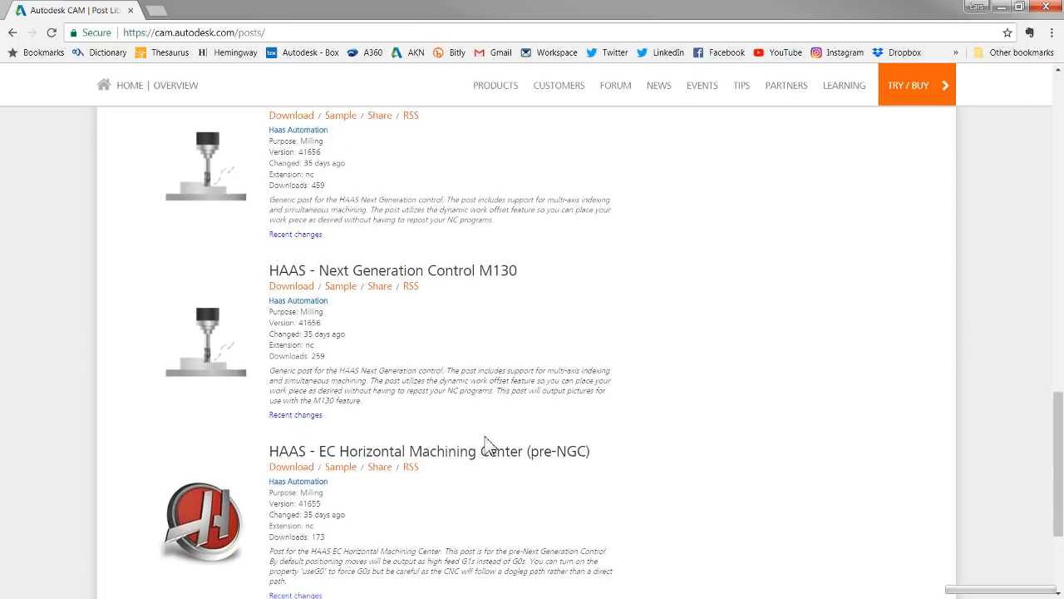
pyautogui.scroll(6, 704, 485)
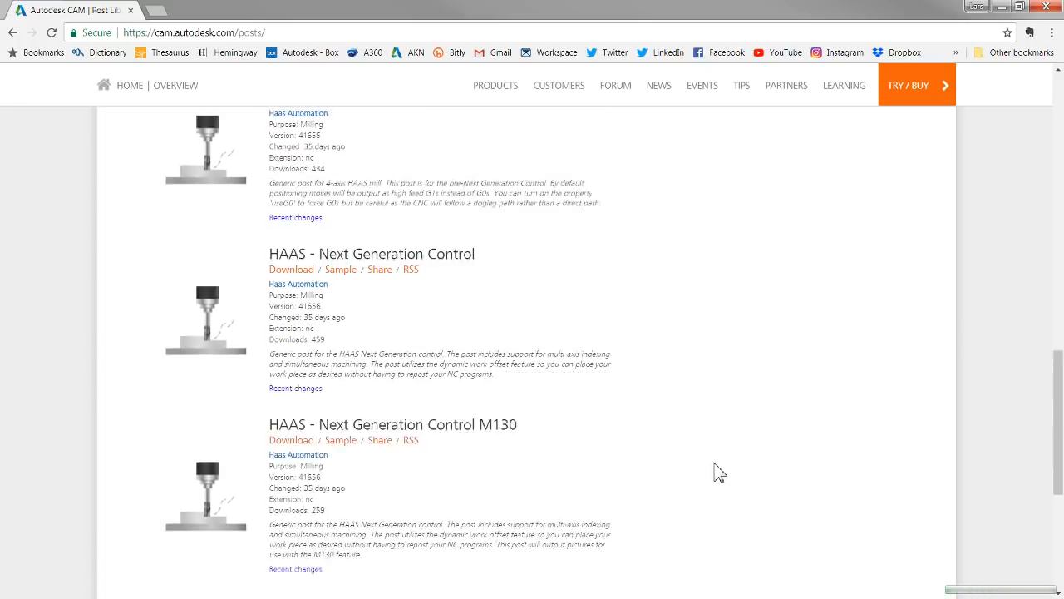
pyautogui.scroll(7, 661, 407)
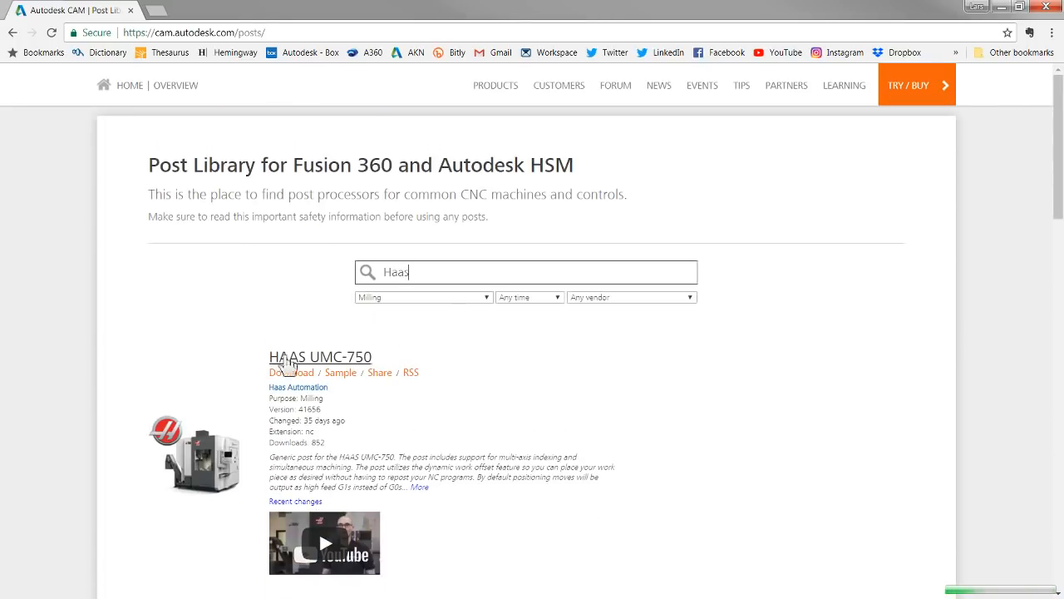
# - Search the post library for dmg instead and browse down the matching posts
pyautogui.doubleClick(443, 277)
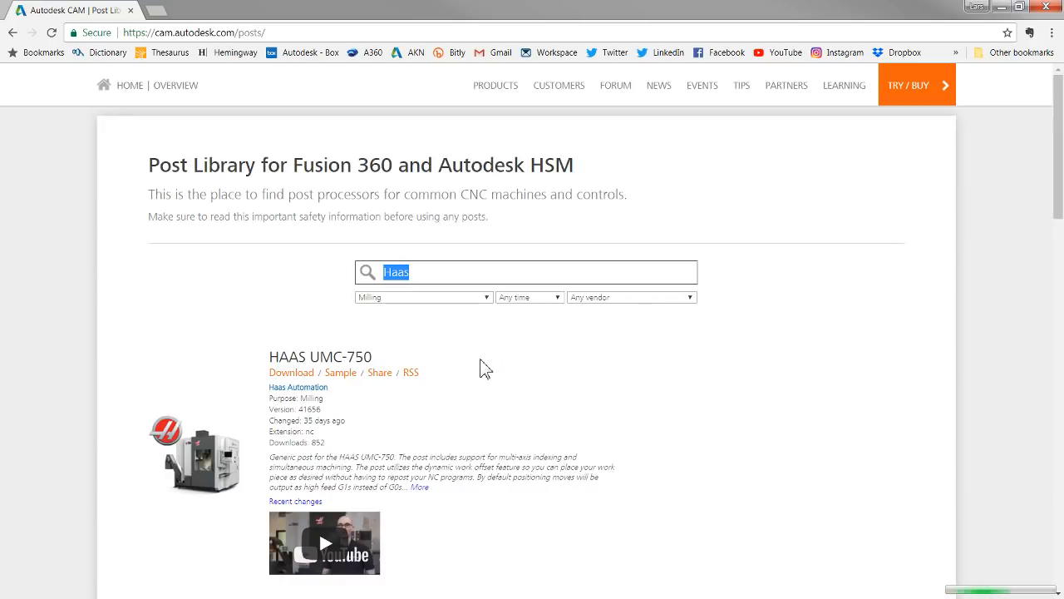
pyautogui.write('dmg')
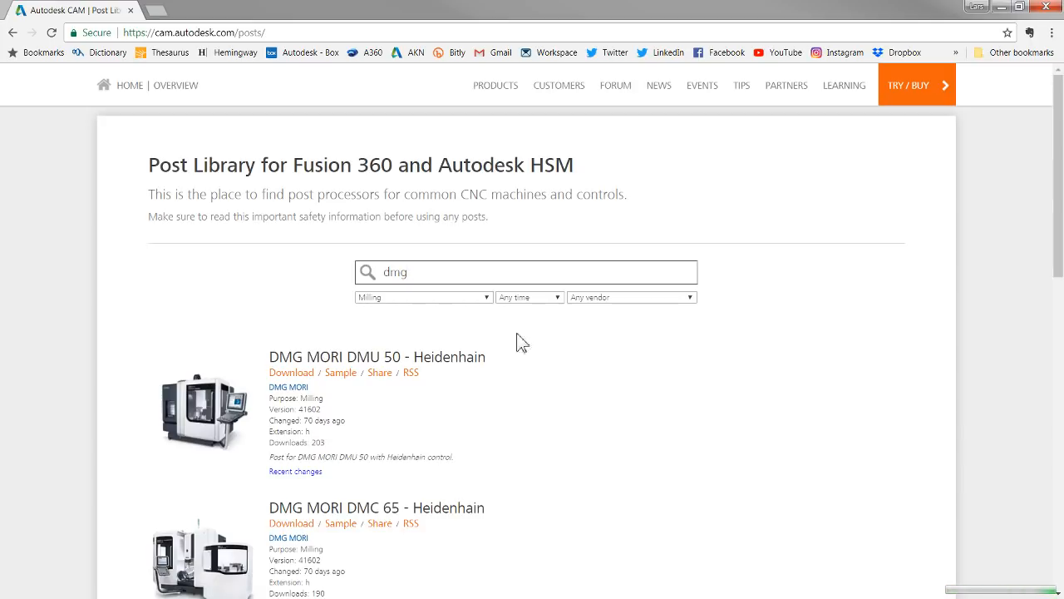
pyautogui.scroll(-1, 499, 374)
pyautogui.scroll(-8, 499, 374)
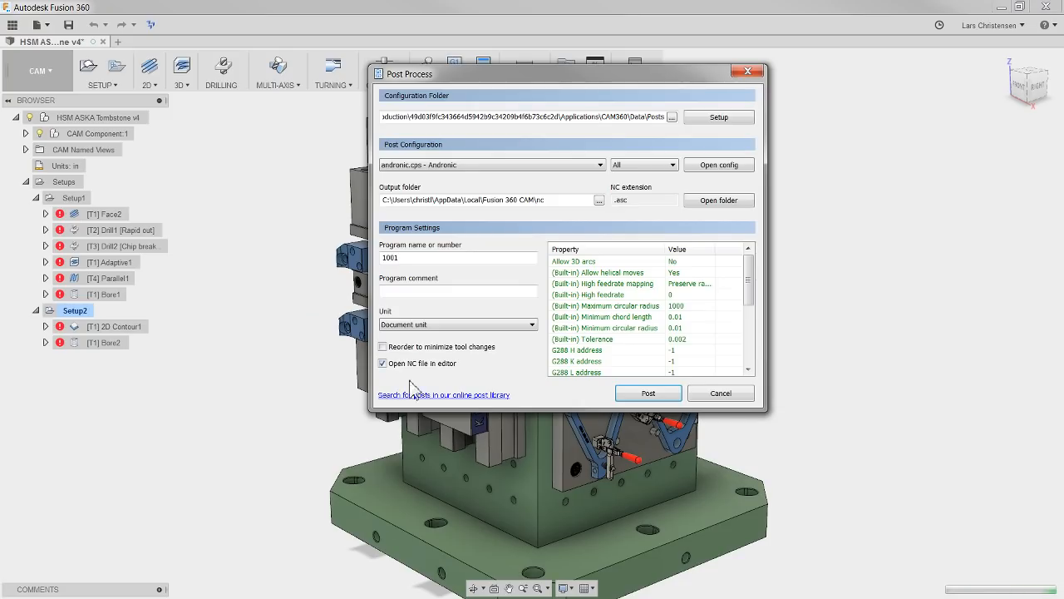
# - Return to Fusion 360, cancel the Post Process dialog and reposition the view of the tombstone
pyautogui.click(742, 396)
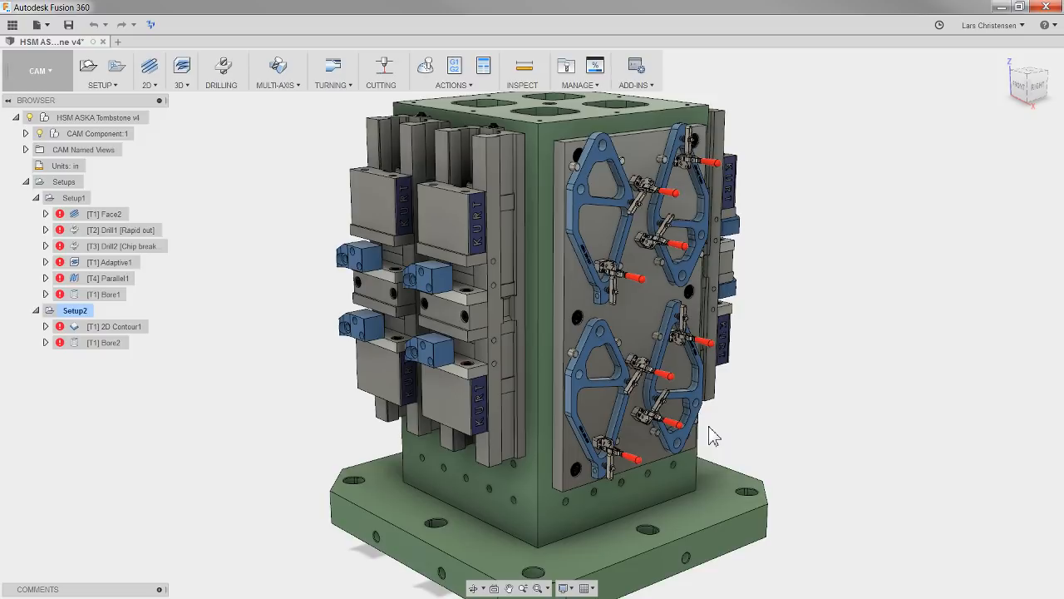
pyautogui.keyDown('shift'); pyautogui.moveTo(680, 445); pyautogui.dragTo(587, 493, button='middle'); pyautogui.keyUp('shift')
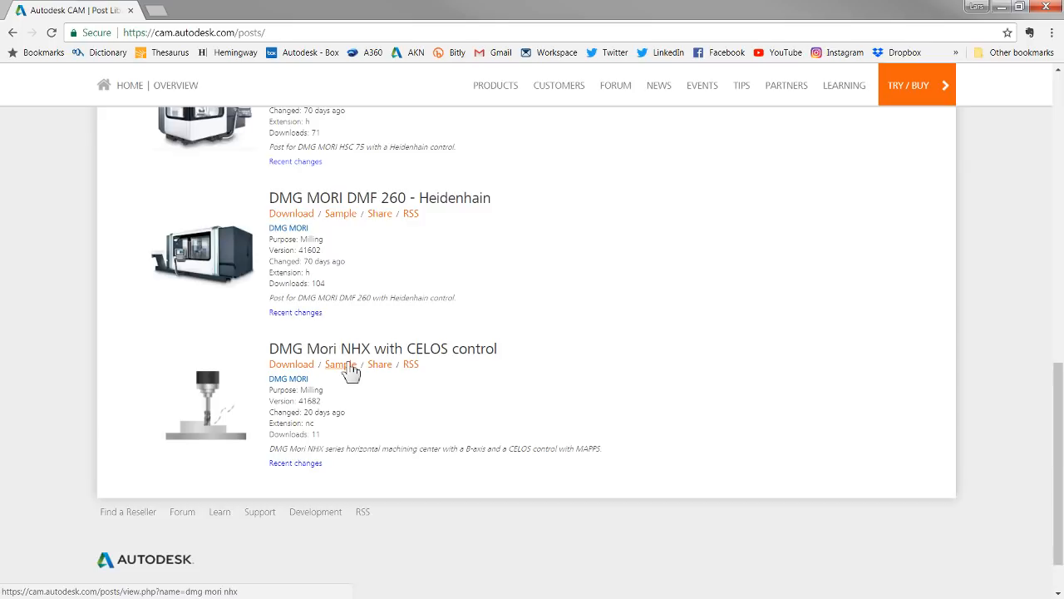
# - In the browser, view the sample code for DMG Mori NHX with CELOS control, examine its B-axis positioning lines and close it
pyautogui.click(341, 365)
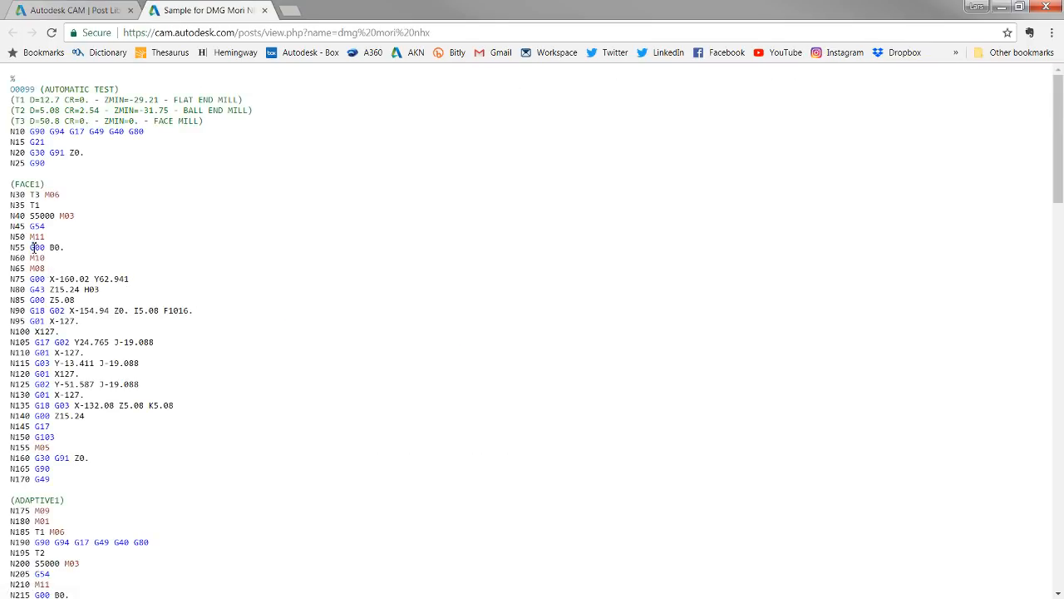
pyautogui.moveTo(32, 247); pyautogui.dragTo(60, 258)
pyautogui.click(72, 256)
pyautogui.click(266, 10)
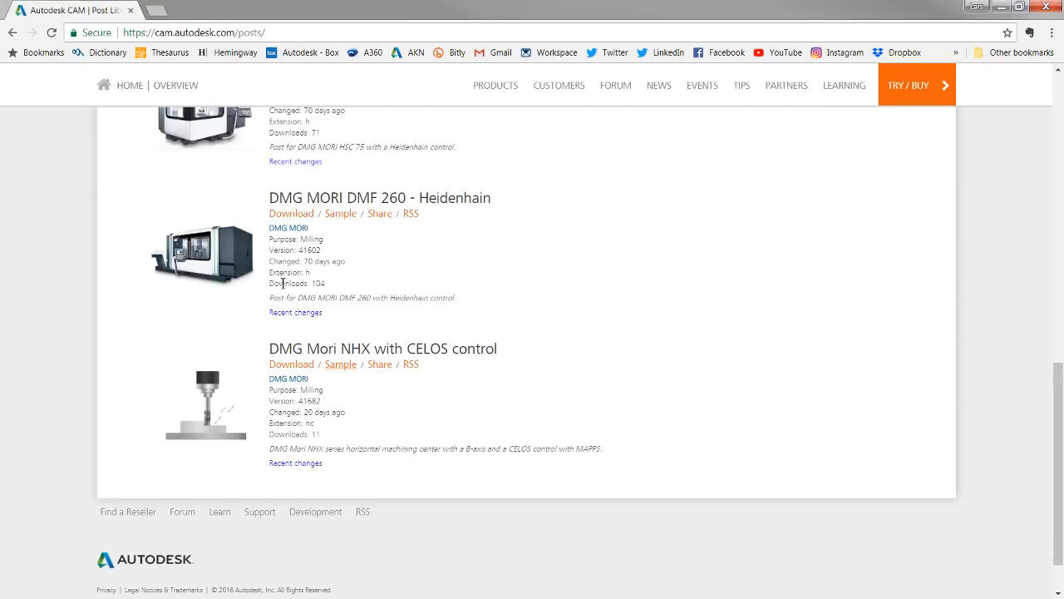
# - Download the DMG Mori NHX with CELOS control post and bring up the Downloads folder containing dmg mori nhx.cps
pyautogui.click(281, 366)
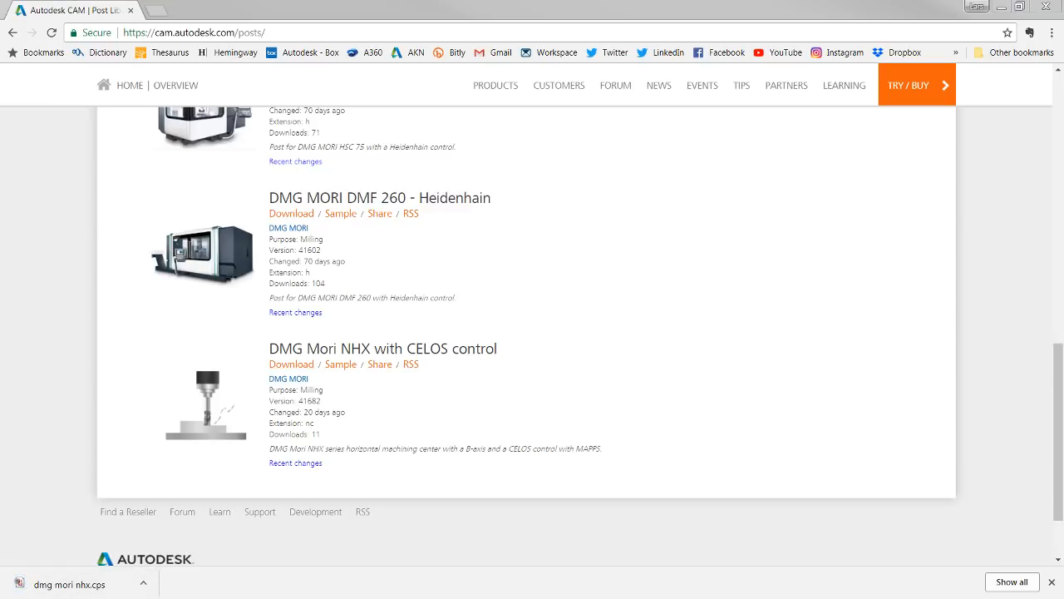
pyautogui.moveTo(0, 88); pyautogui.dragTo(585, 76)
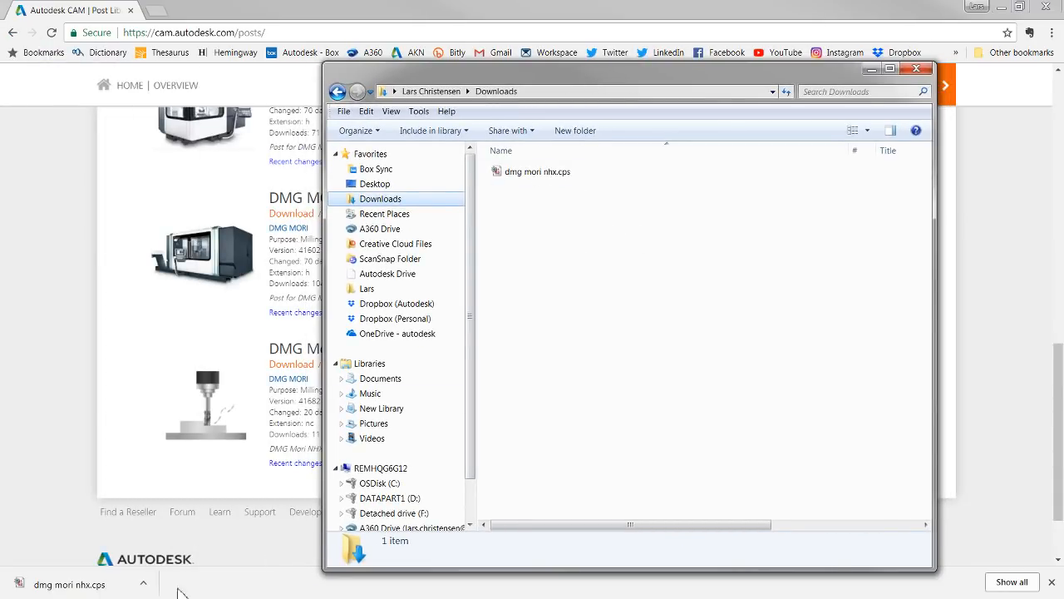
pyautogui.click(1051, 582)
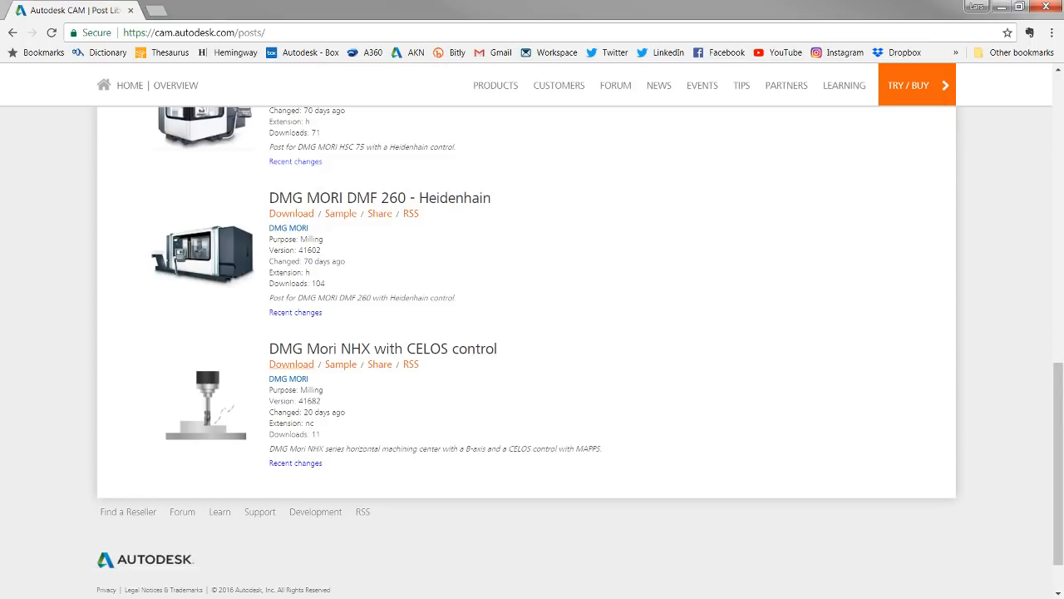
pyautogui.hotkey('alt', 'Tab')
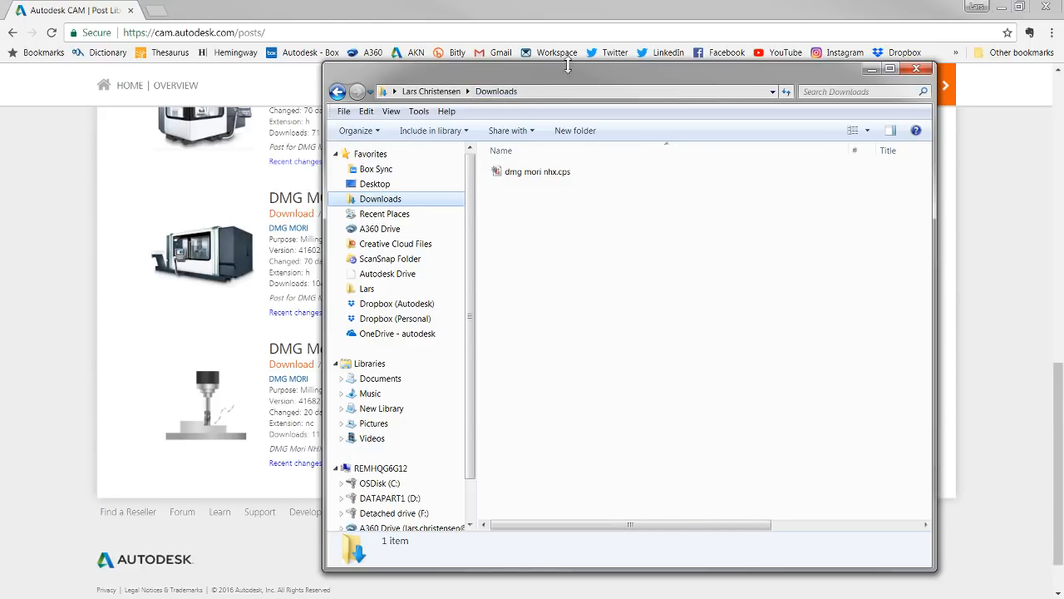
pyautogui.moveTo(574, 75); pyautogui.dragTo(301, 66)
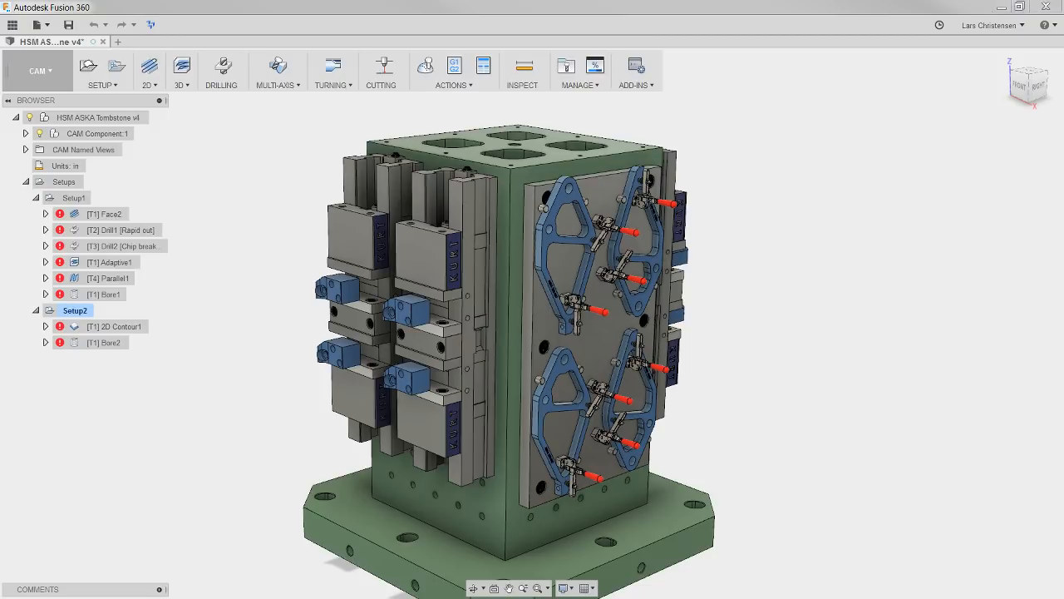
# - Switch to Fusion 360, review the Enable Cloud Libraries setting in the CAM preferences and close the preferences with OK
pyautogui.click(996, 28)
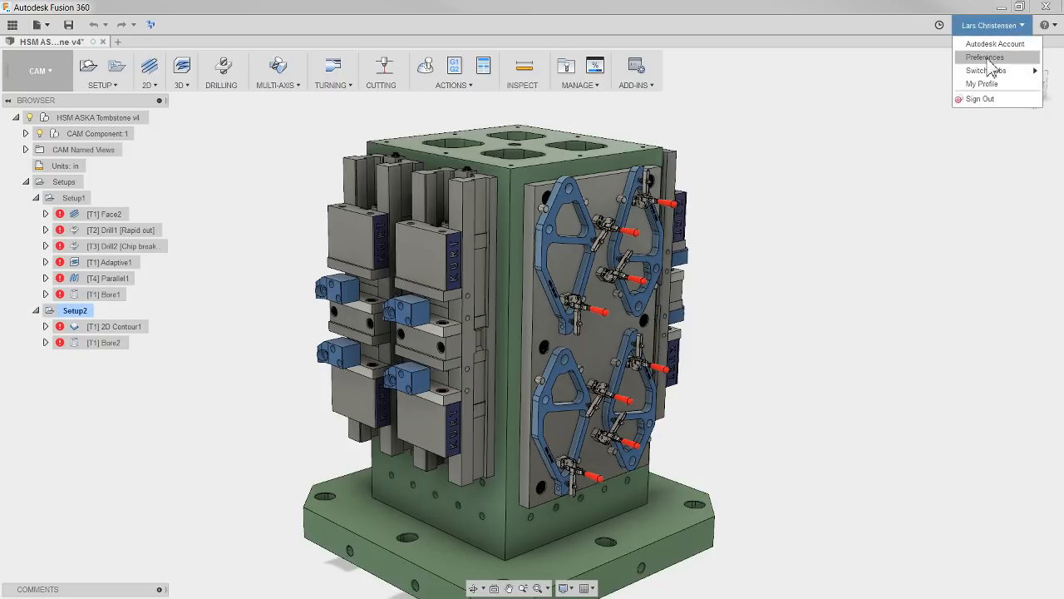
pyautogui.click(989, 56)
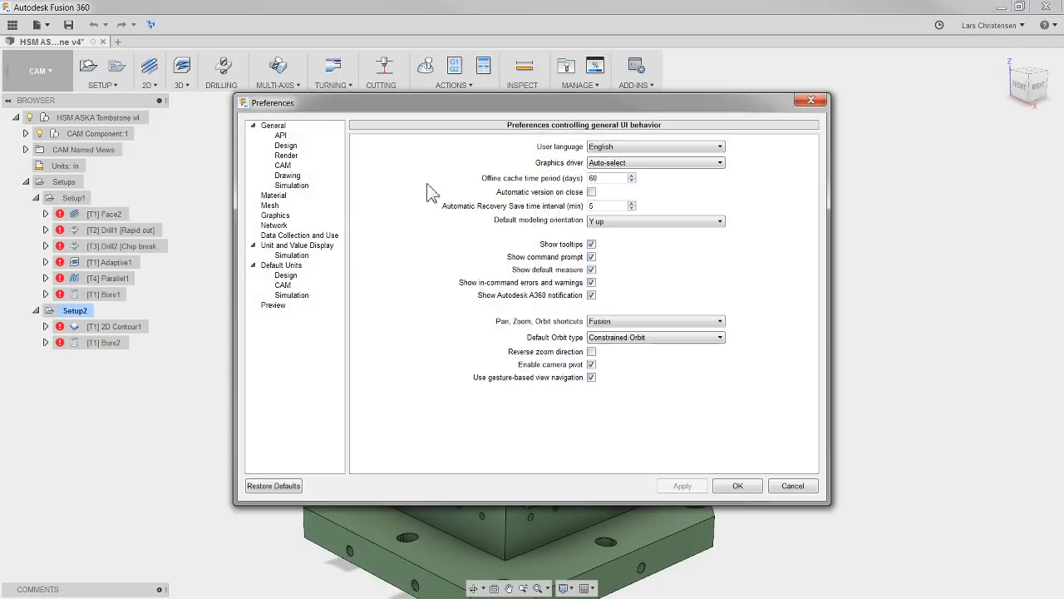
pyautogui.click(284, 165)
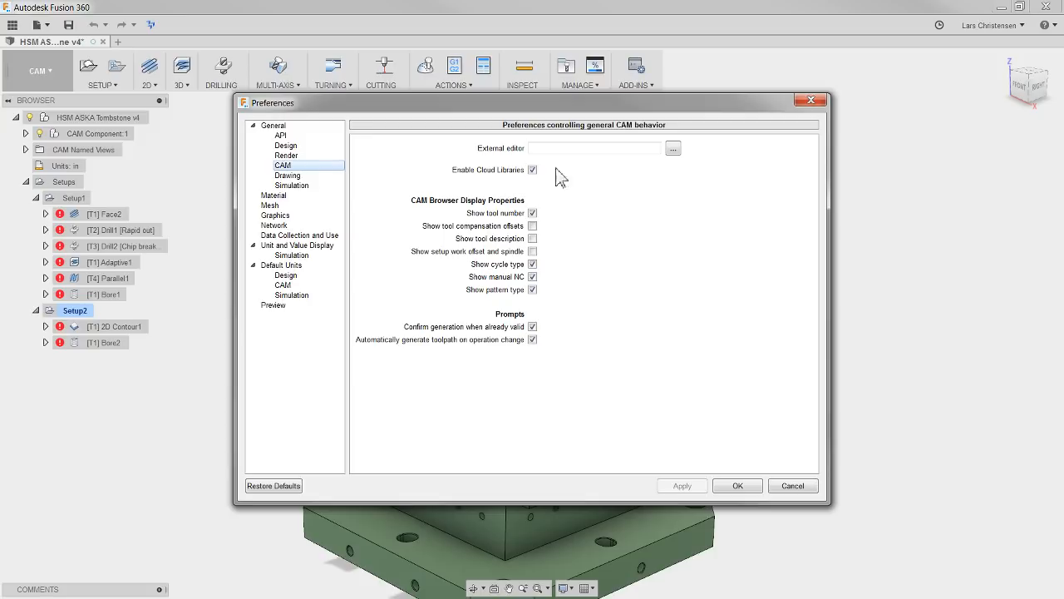
pyautogui.click(738, 485)
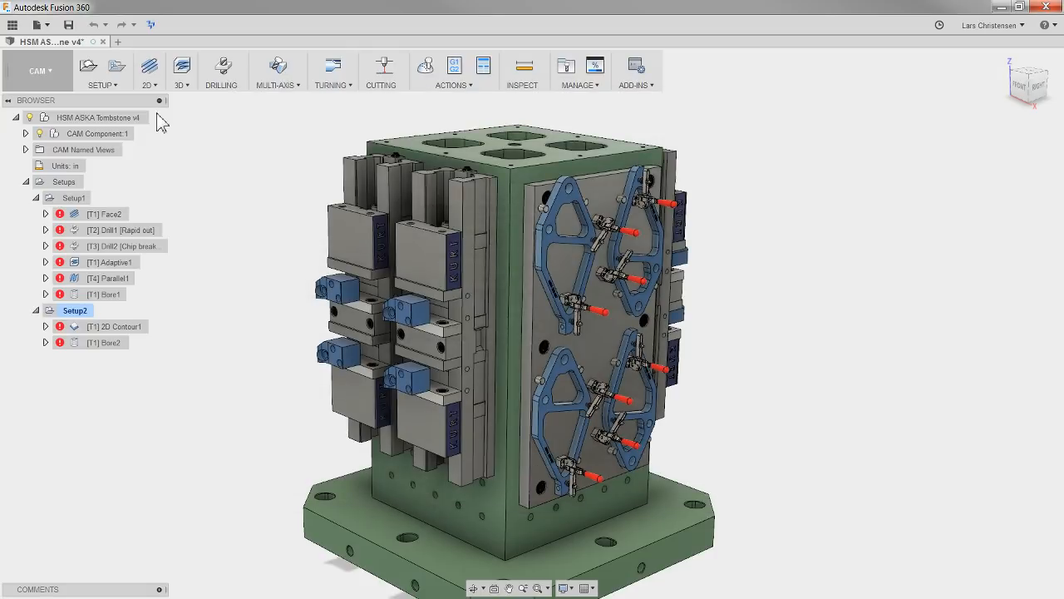
# - Show the data panel, return to the project list and open the CAMPosts folder in the Assets library
pyautogui.click(12, 25)
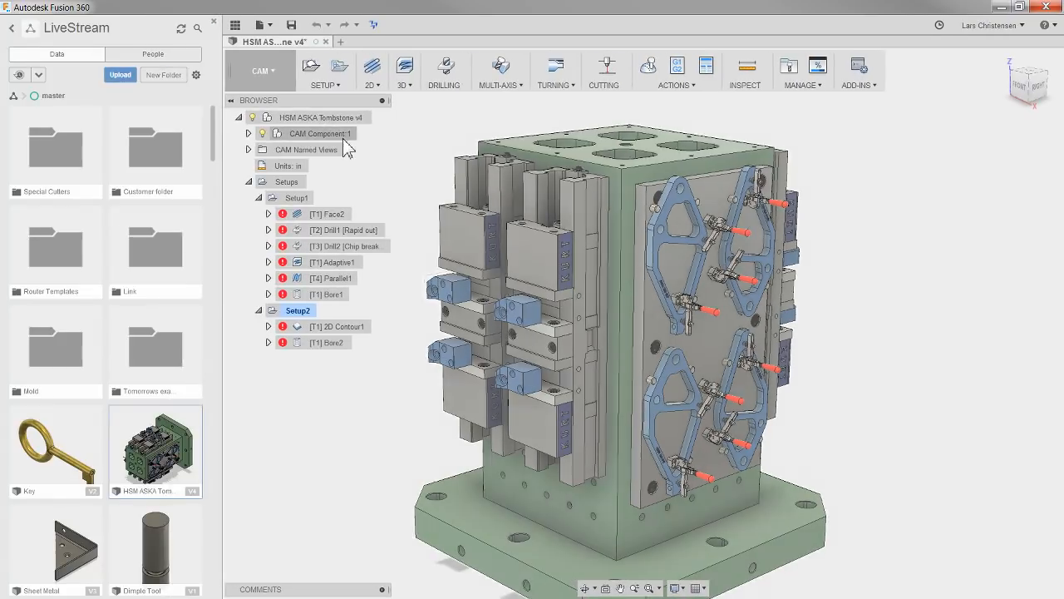
pyautogui.click(12, 29)
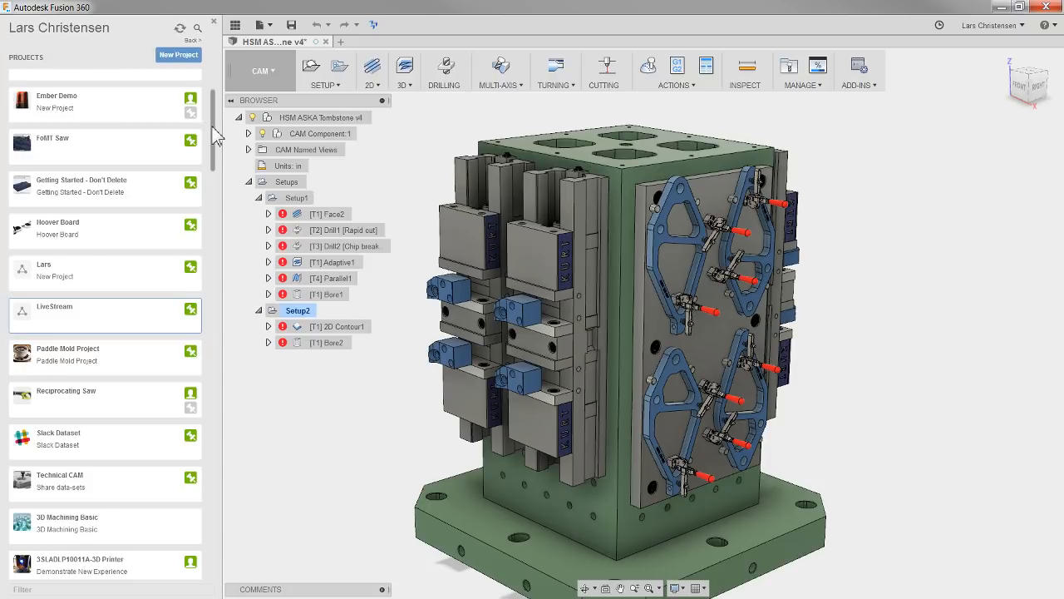
pyautogui.moveTo(215, 138); pyautogui.dragTo(210, 572)
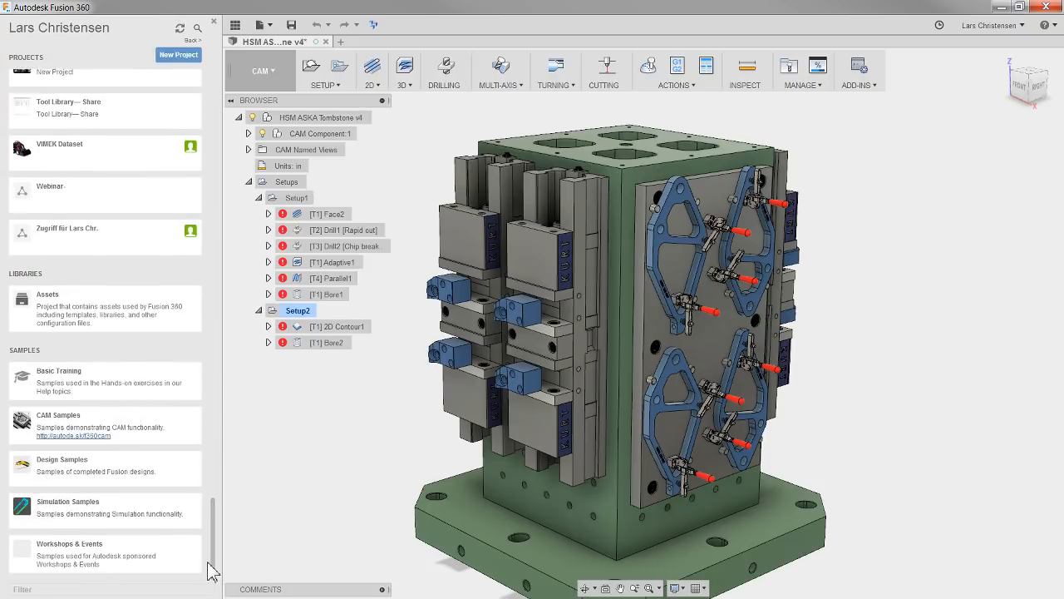
pyautogui.click(94, 320)
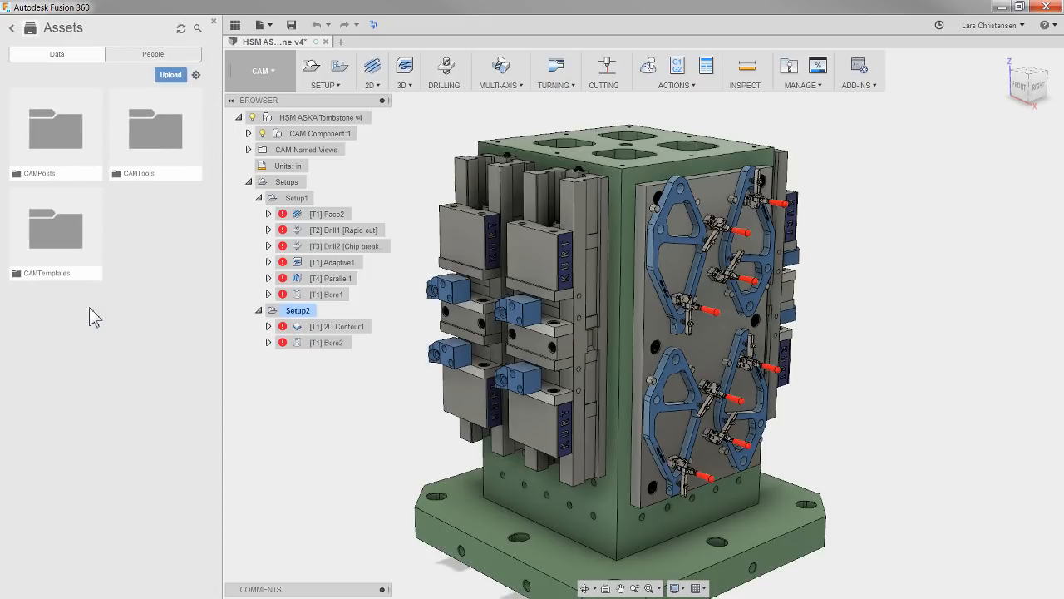
pyautogui.doubleClick(69, 147)
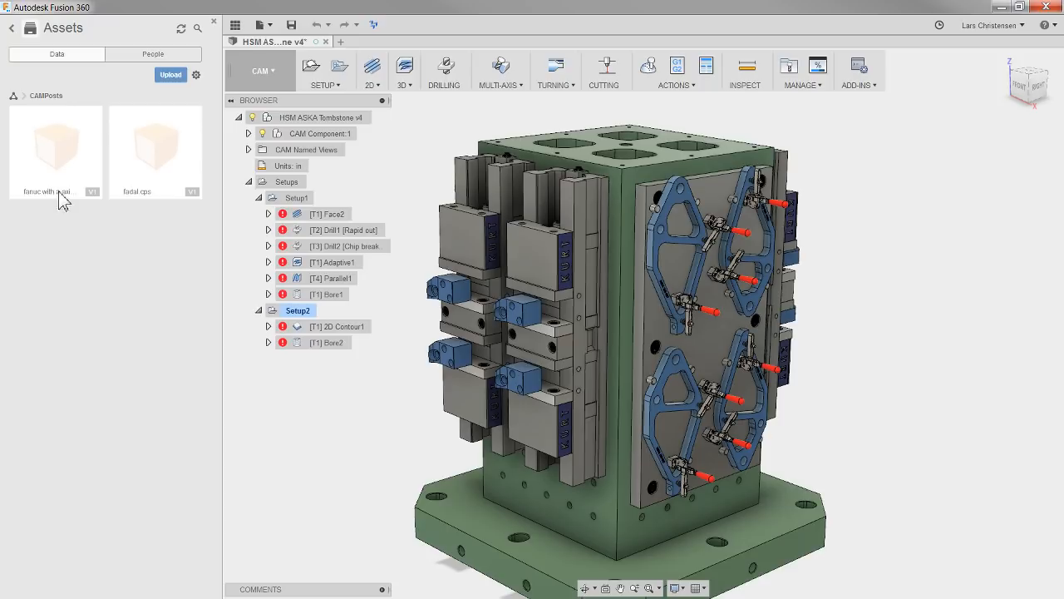
# - Upload dmg mori nhx.cps from Downloads to the CAMPosts folder, then close the job status and the data panel
pyautogui.click(170, 75)
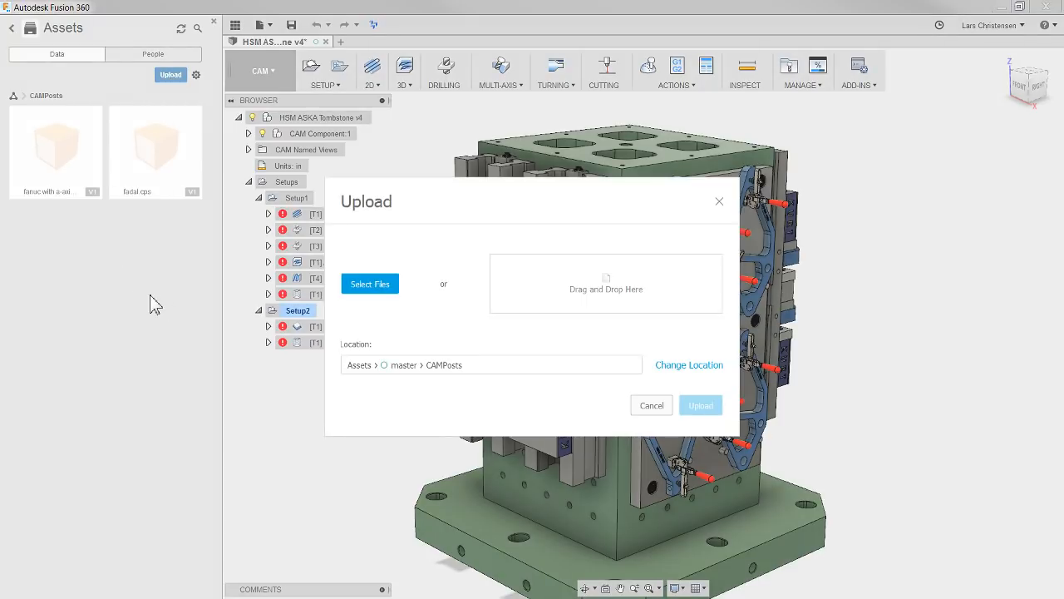
pyautogui.click(378, 287)
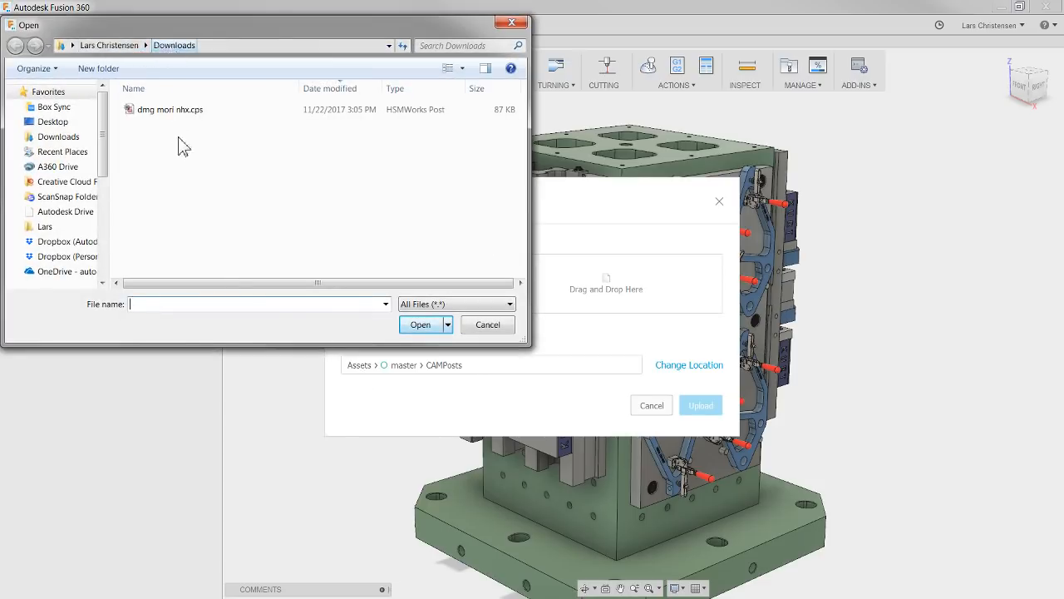
pyautogui.doubleClick(166, 111)
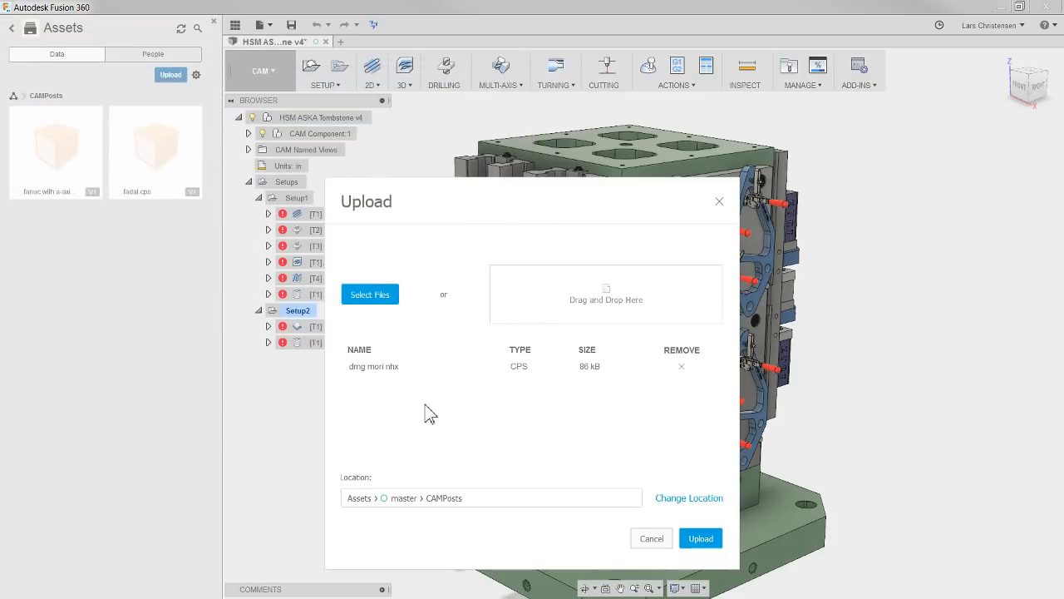
pyautogui.click(701, 537)
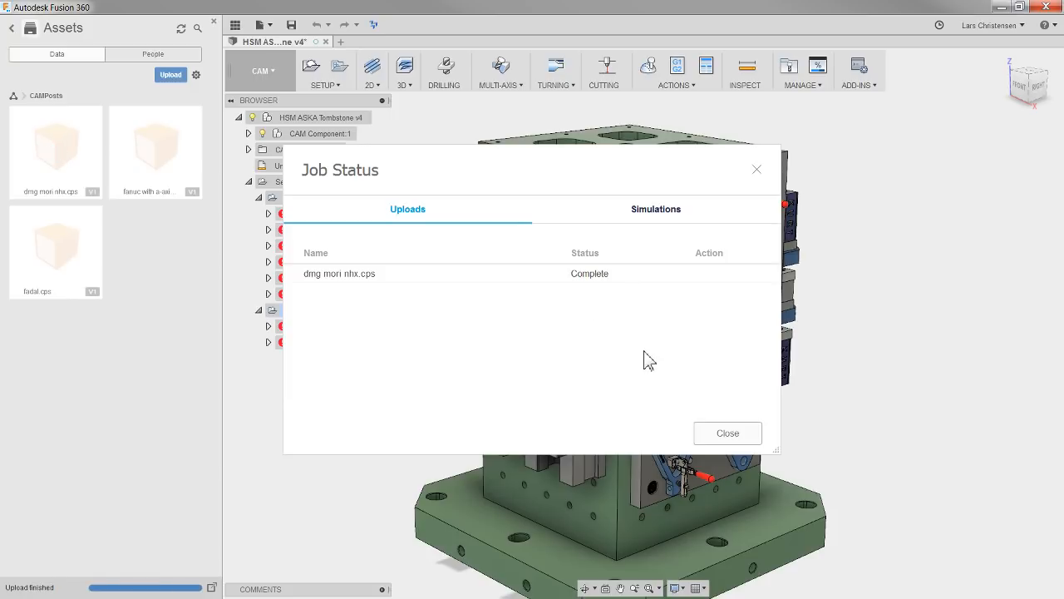
pyautogui.click(735, 431)
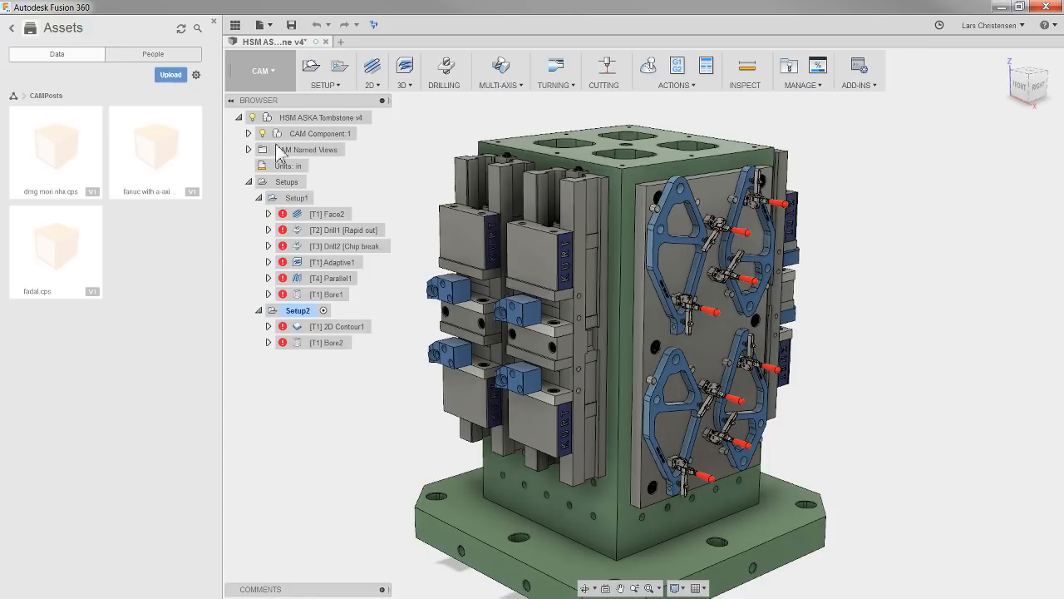
pyautogui.click(236, 26)
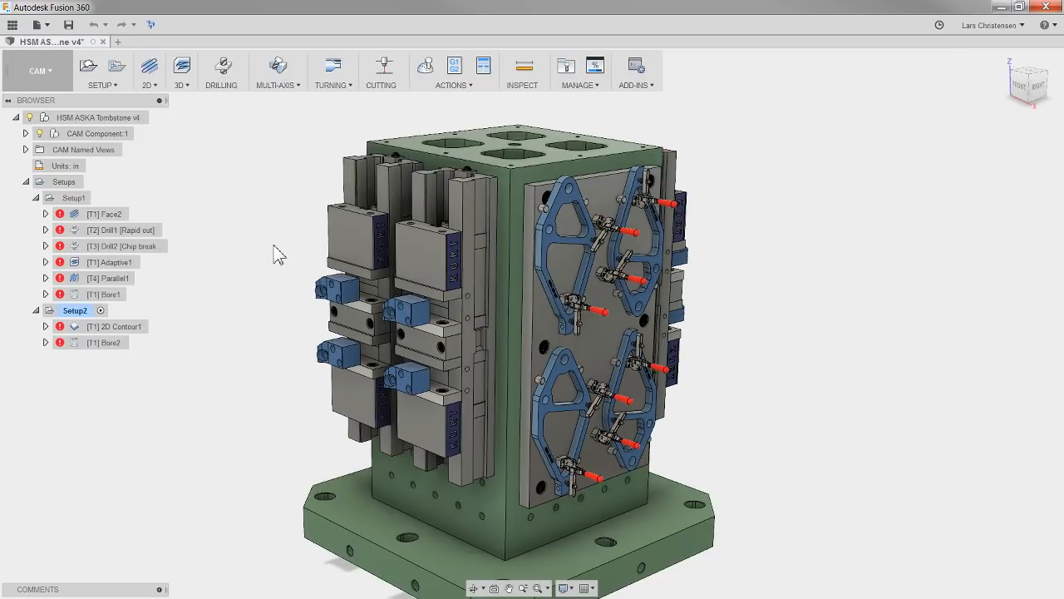
# - Open post processing despite the invalid operations, switch to cloud posts, choose DMG Mori NHX with CELOS control and cancel the dialog
pyautogui.click(453, 67)
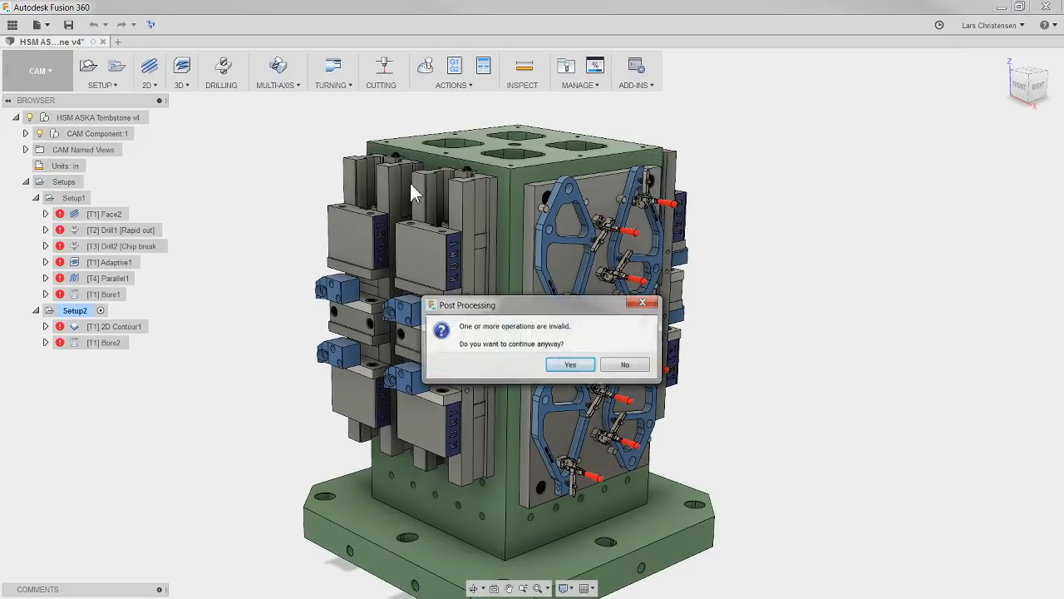
pyautogui.click(571, 366)
pyautogui.click(637, 340)
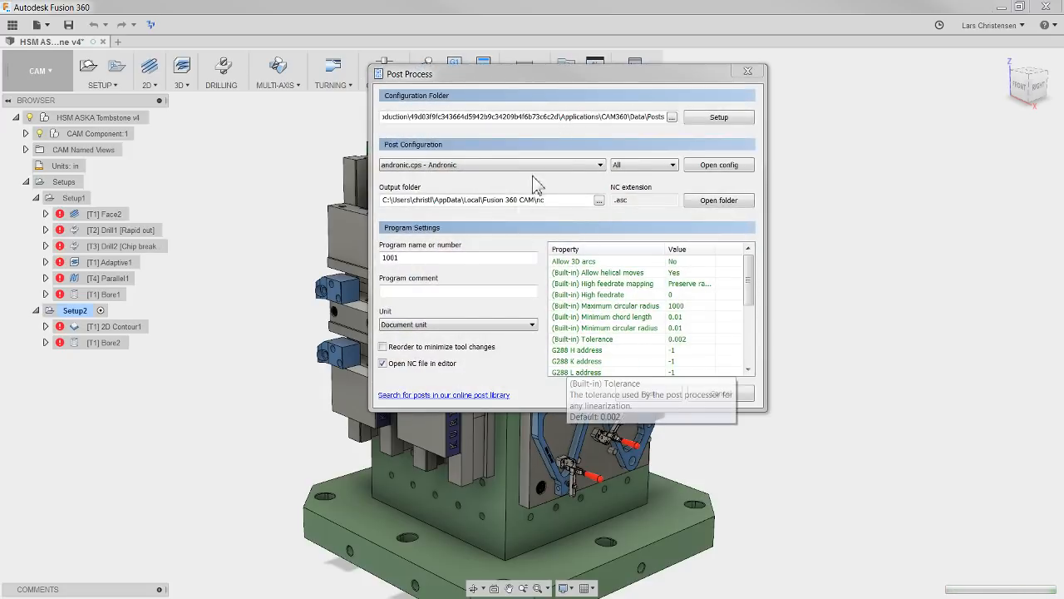
pyautogui.click(712, 123)
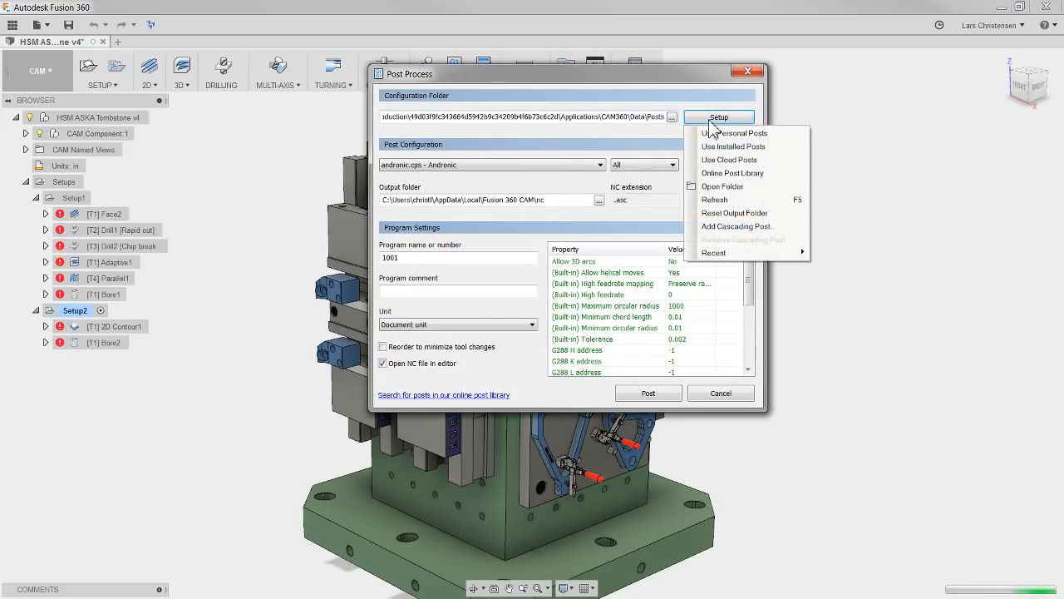
pyautogui.click(738, 161)
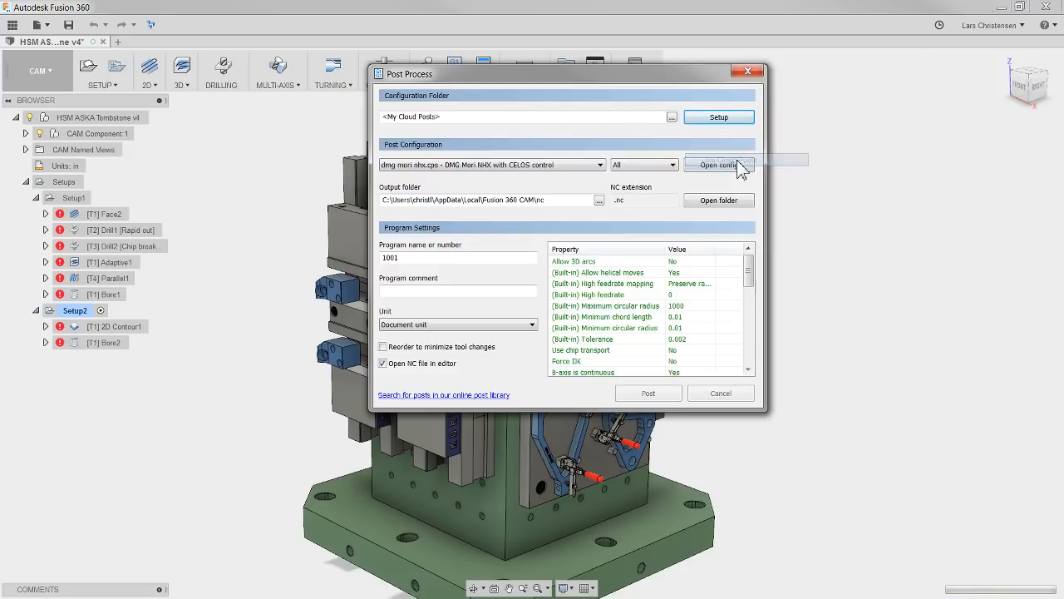
pyautogui.click(582, 164)
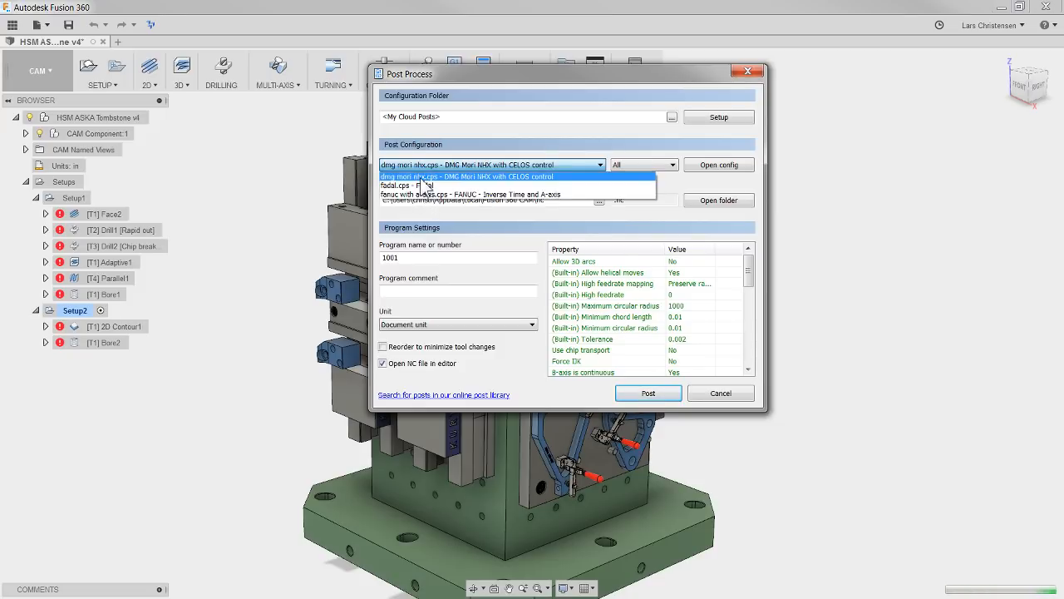
pyautogui.click(422, 176)
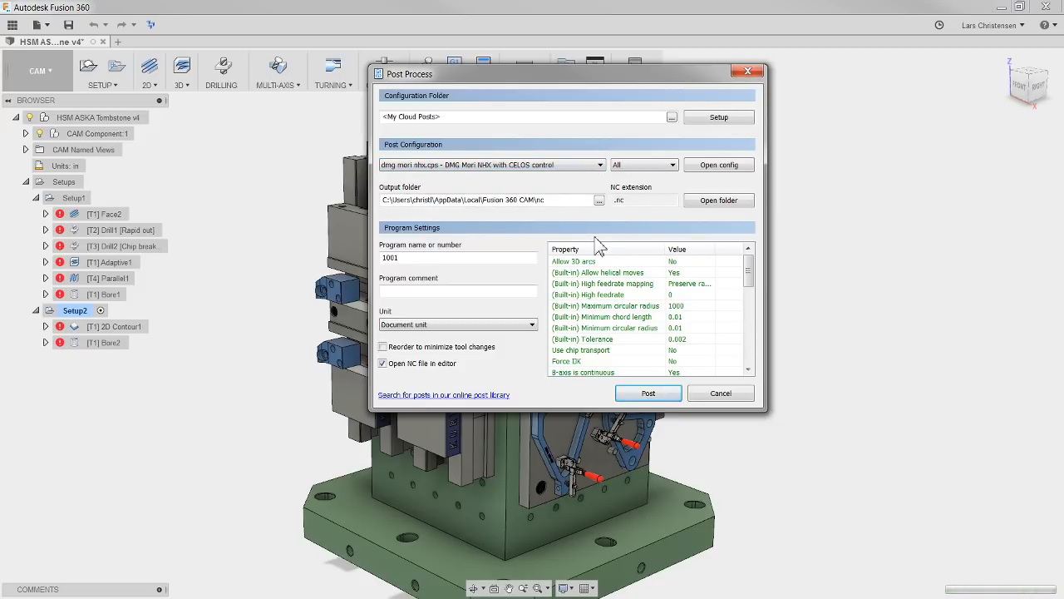
pyautogui.click(720, 393)
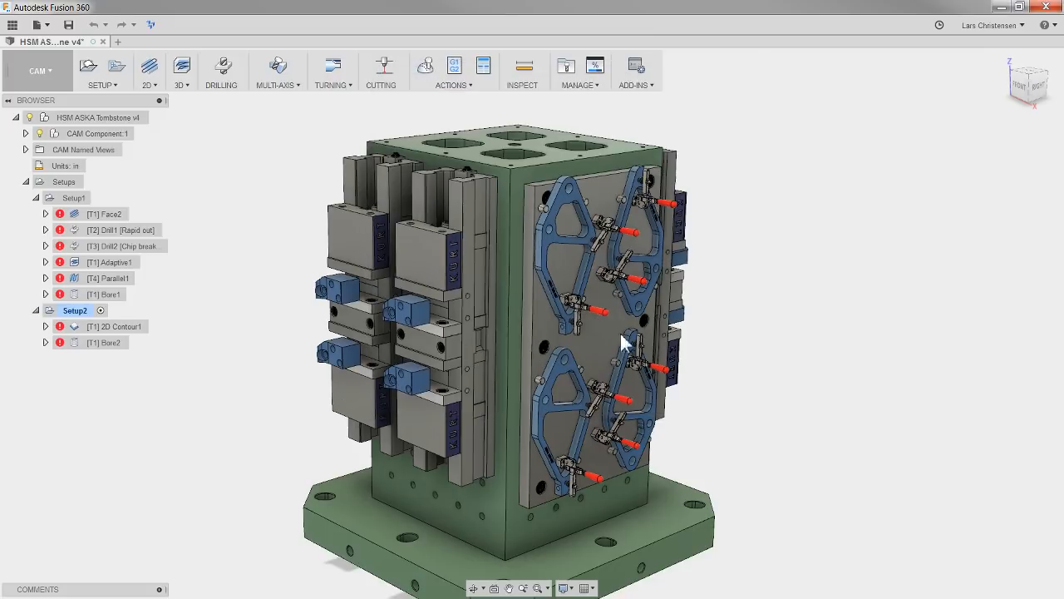
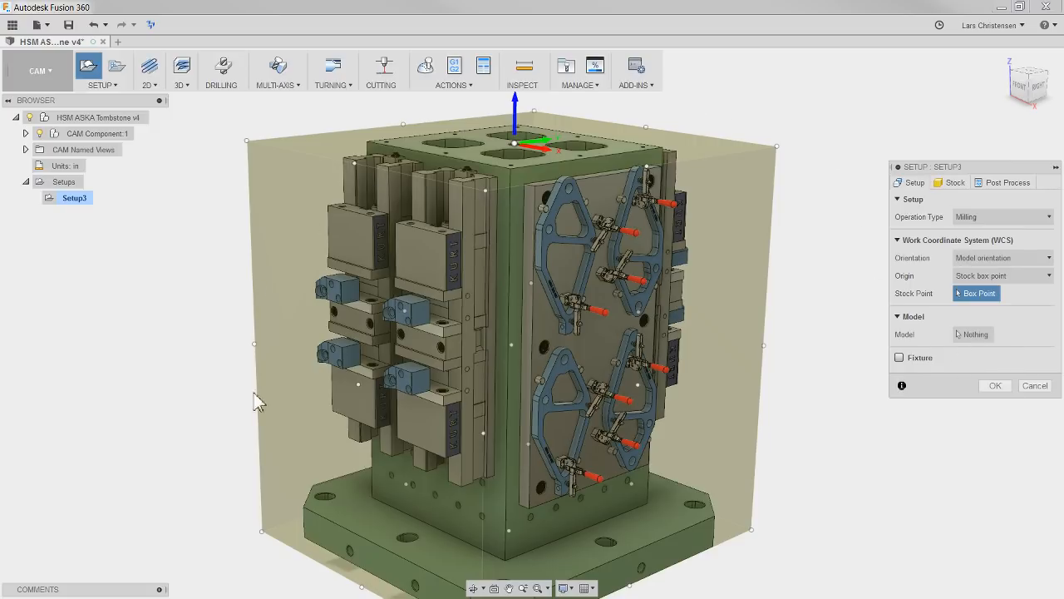
# - Choose the outer upper vise-held block as the setup's model and set orientation to Z axis/plane & X axis, using the base's side face for Z
pyautogui.click(969, 336)
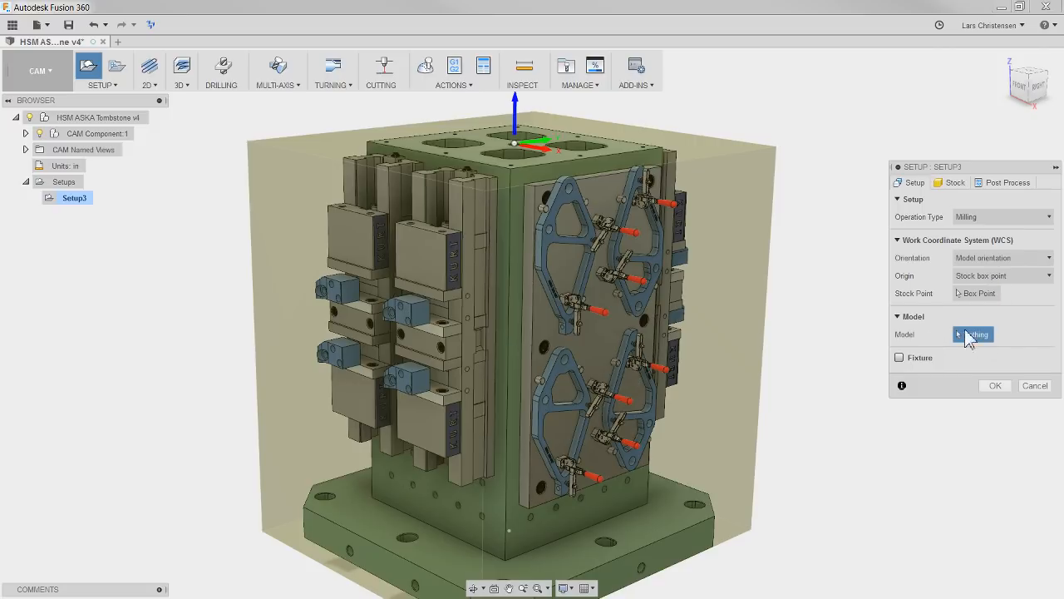
pyautogui.click(333, 291)
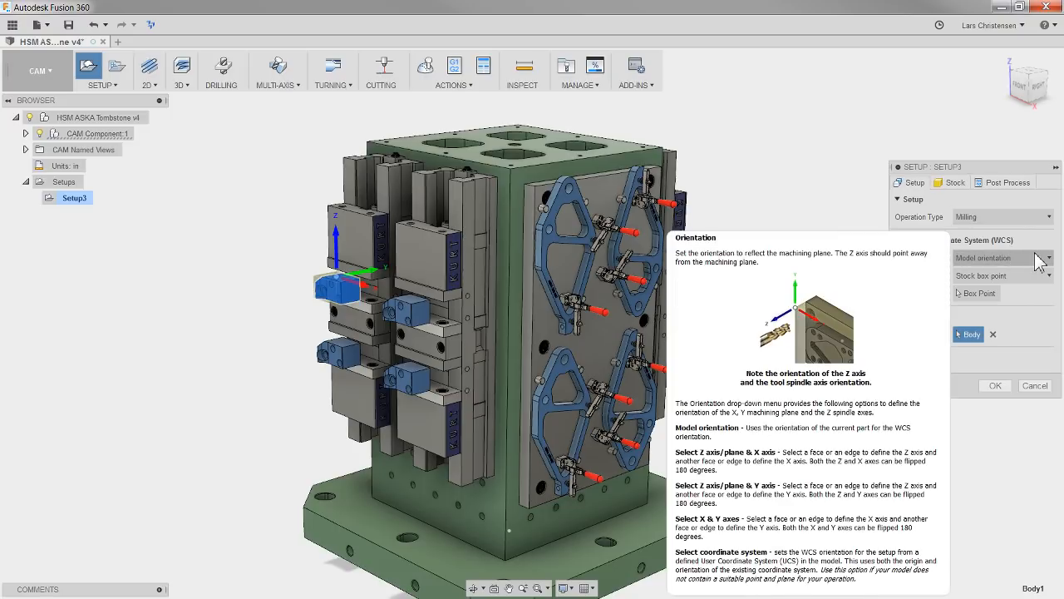
pyautogui.click(1039, 258)
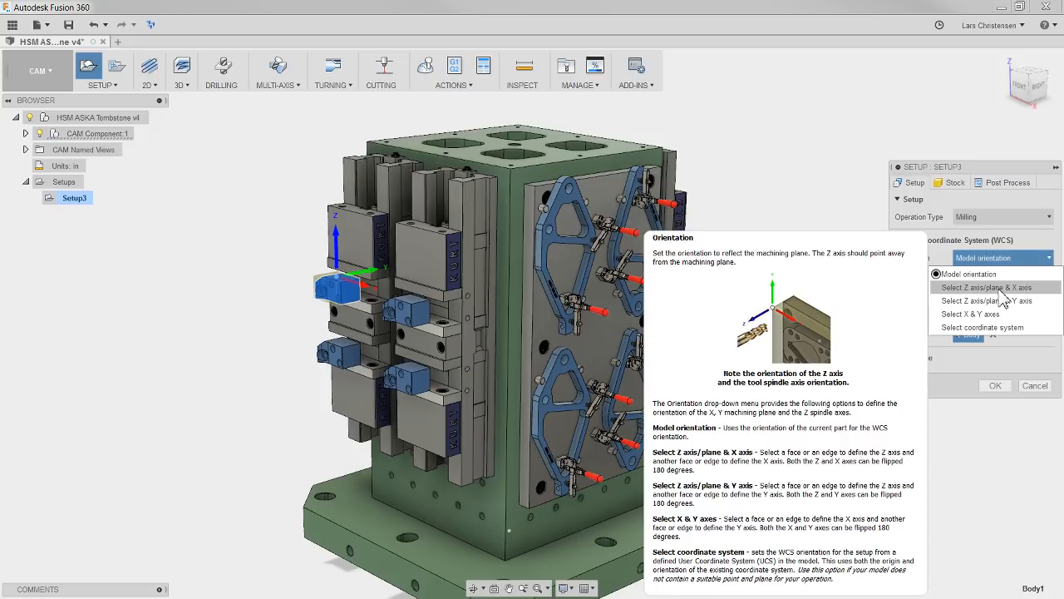
pyautogui.click(998, 288)
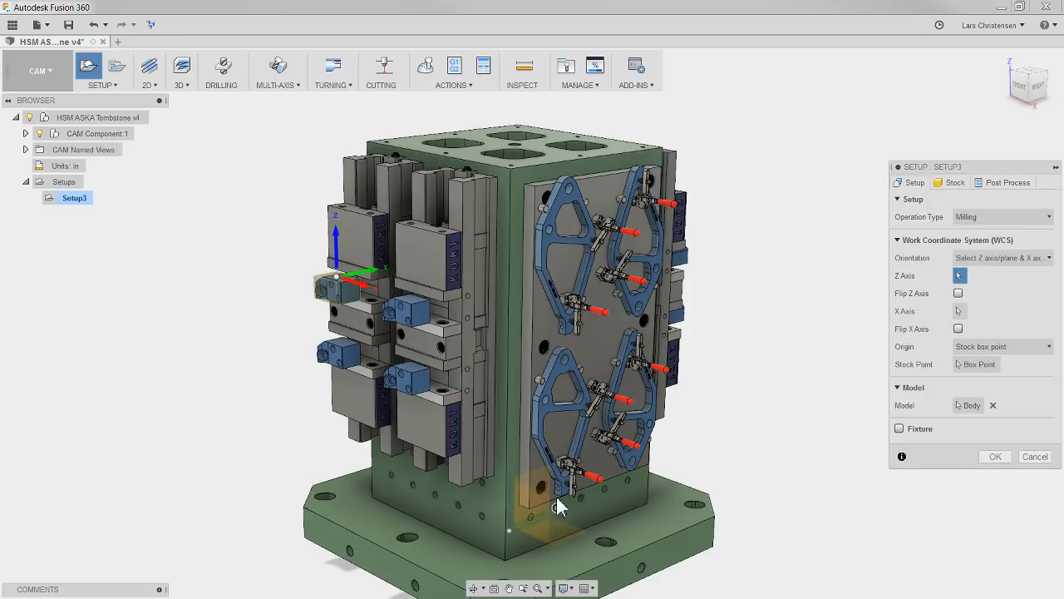
pyautogui.click(677, 549)
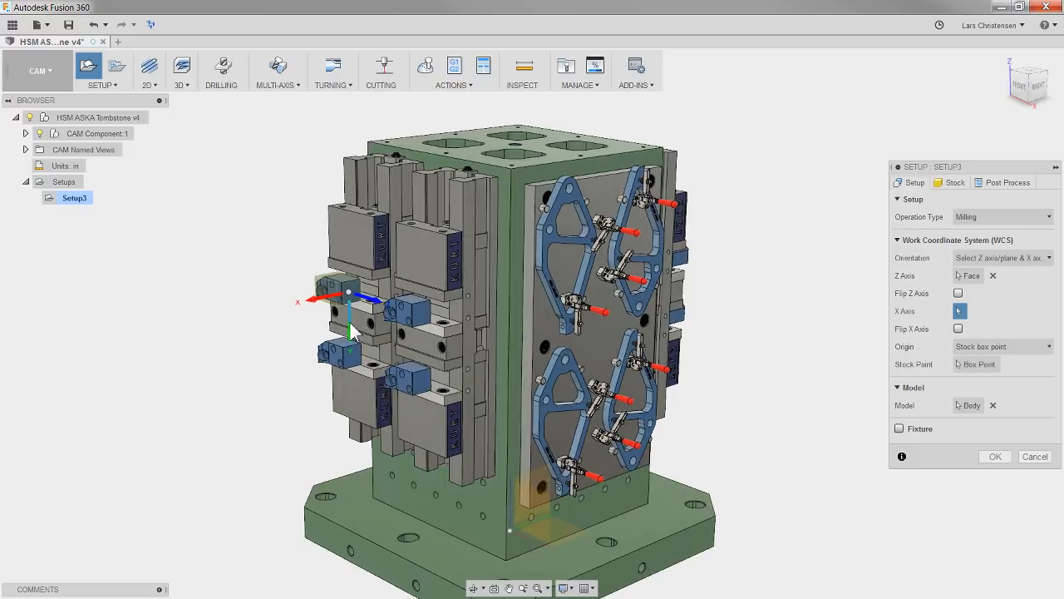
# - Flip the X axis of the setup's work coordinate system
pyautogui.scroll(5, 353, 331)
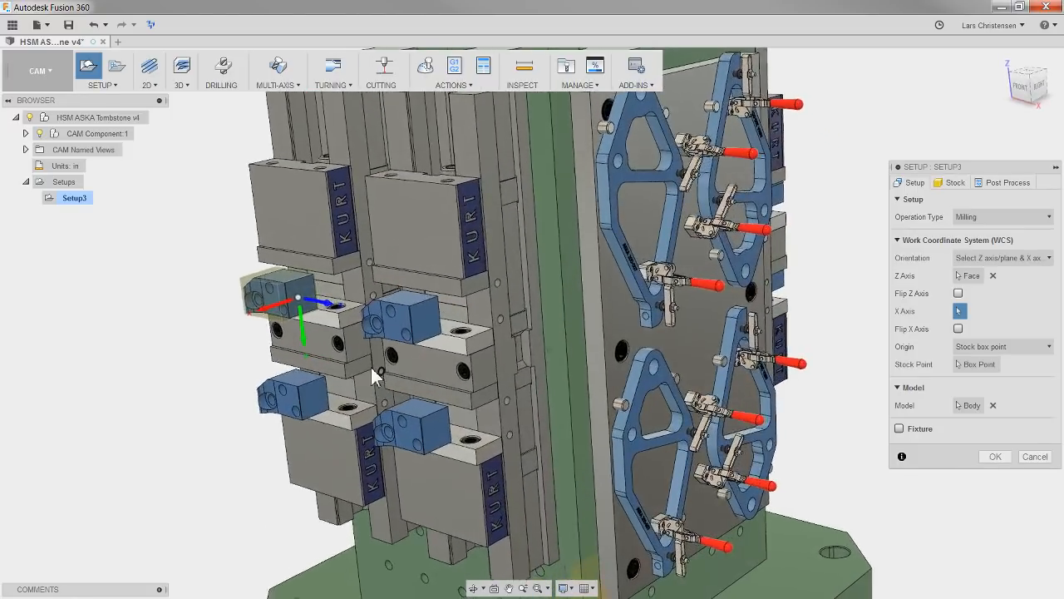
pyautogui.scroll(-2, 371, 367)
pyautogui.scroll(-2, 337, 294)
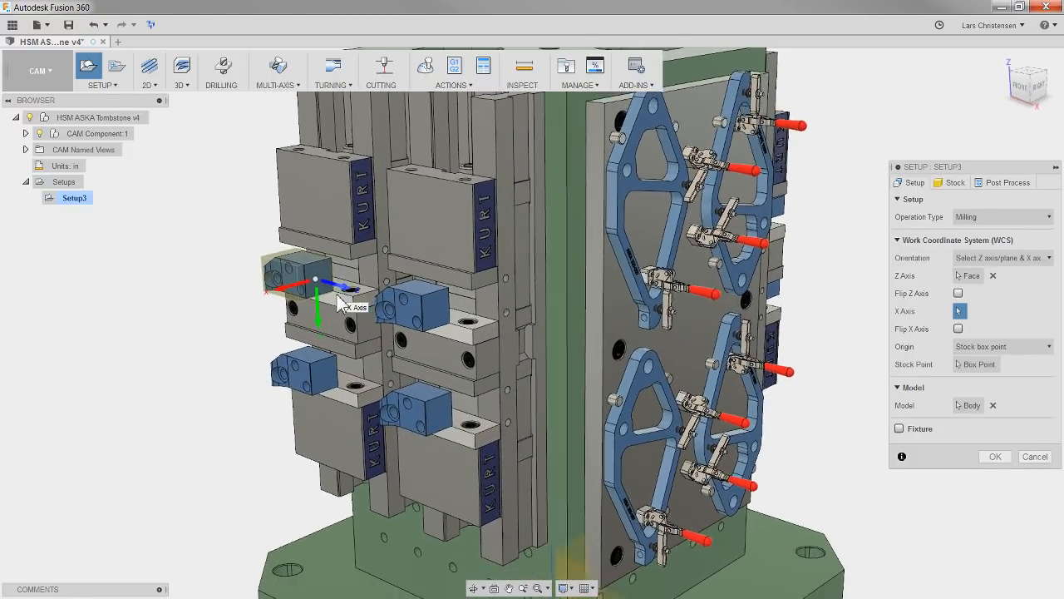
pyautogui.scroll(-4, 373, 341)
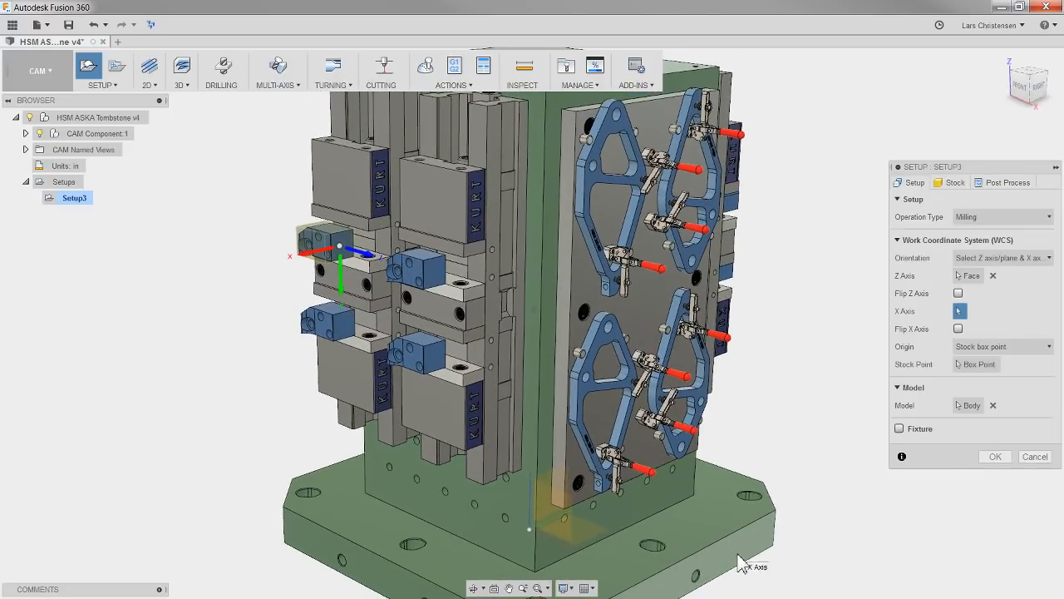
pyautogui.scroll(-1, 736, 559)
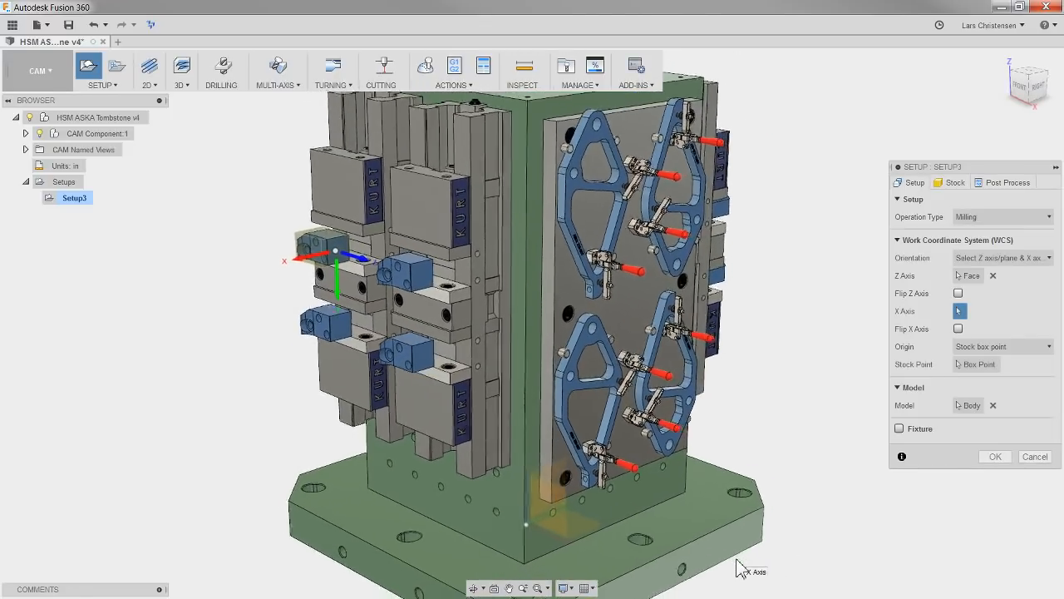
pyautogui.scroll(-3, 737, 568)
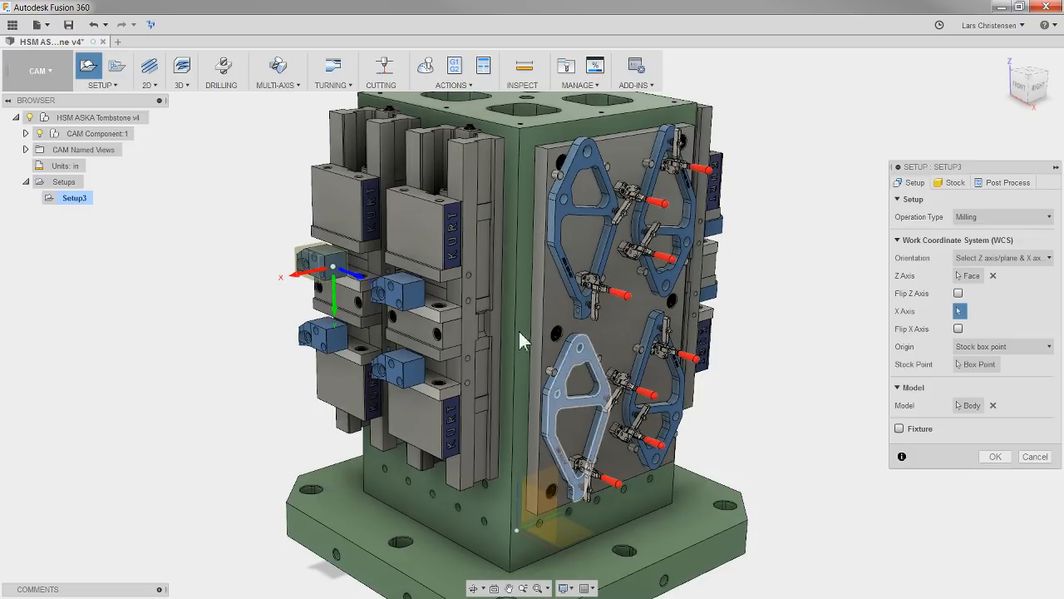
pyautogui.click(959, 328)
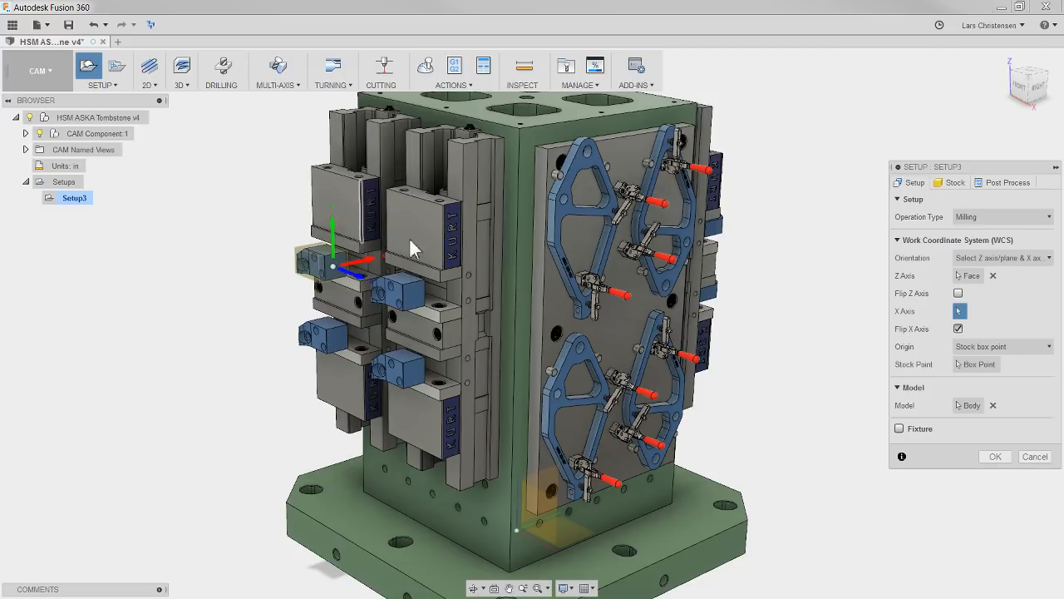
pyautogui.scroll(-1, 453, 235)
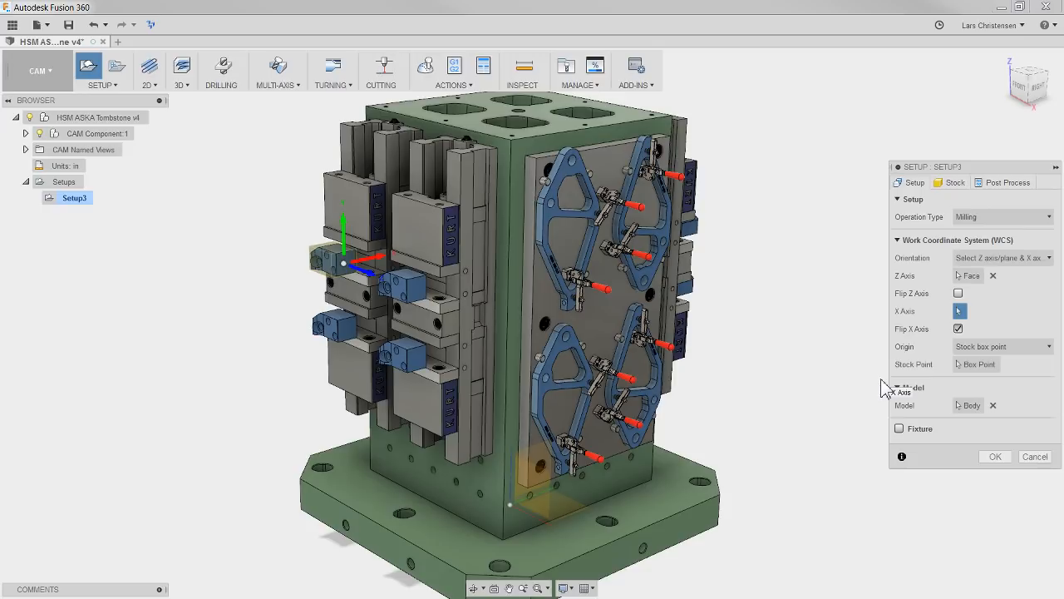
# - Set the work coordinate origin to Model origin and bring up the setup's stock settings
pyautogui.click(984, 347)
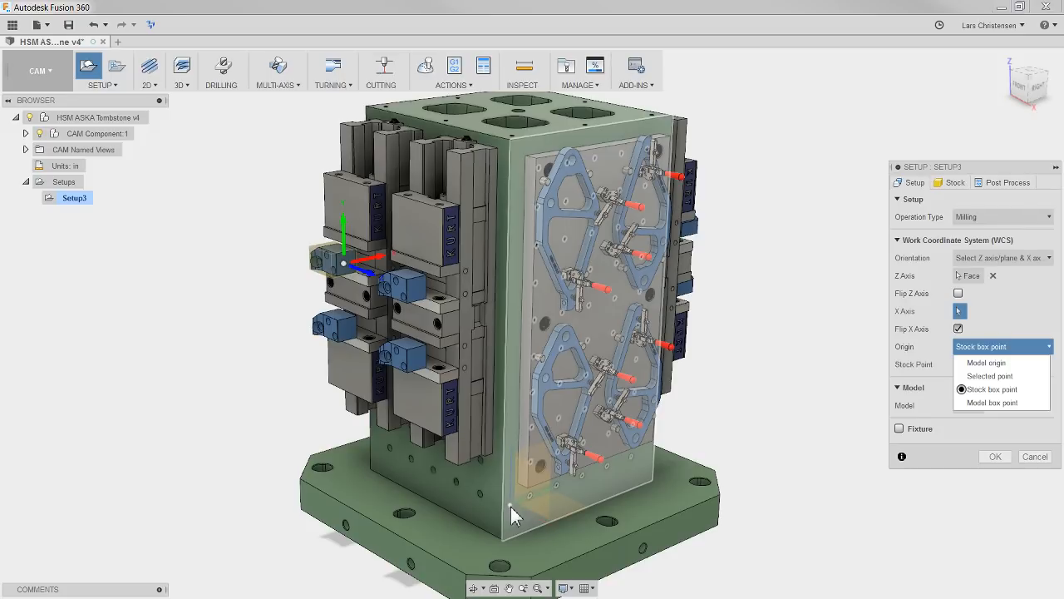
pyautogui.click(986, 363)
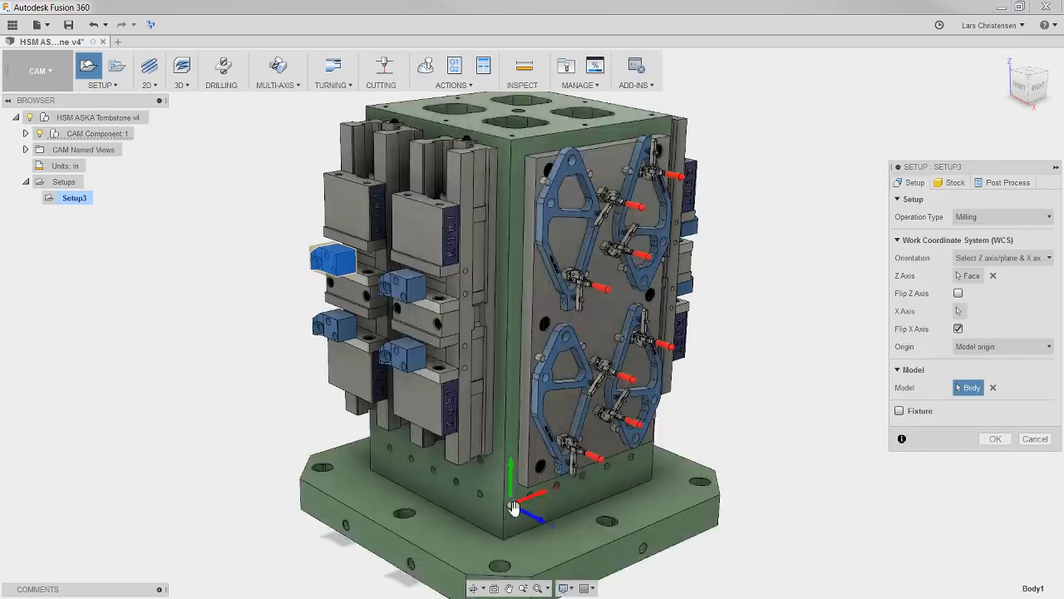
pyautogui.keyDown('shift'); pyautogui.moveTo(817, 512); pyautogui.dragTo(758, 438, button='middle'); pyautogui.keyUp('shift')
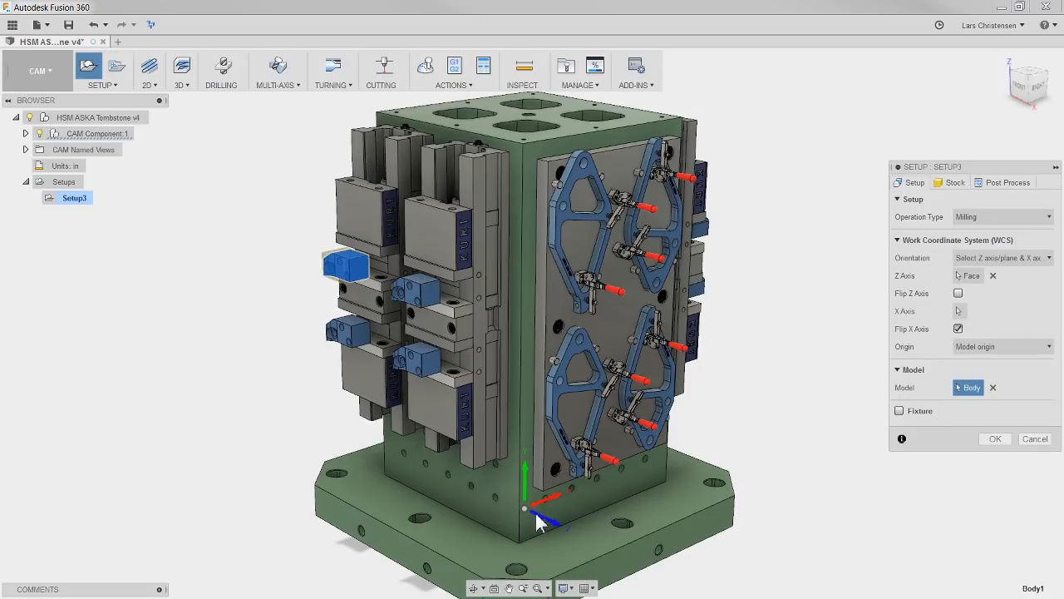
pyautogui.click(953, 184)
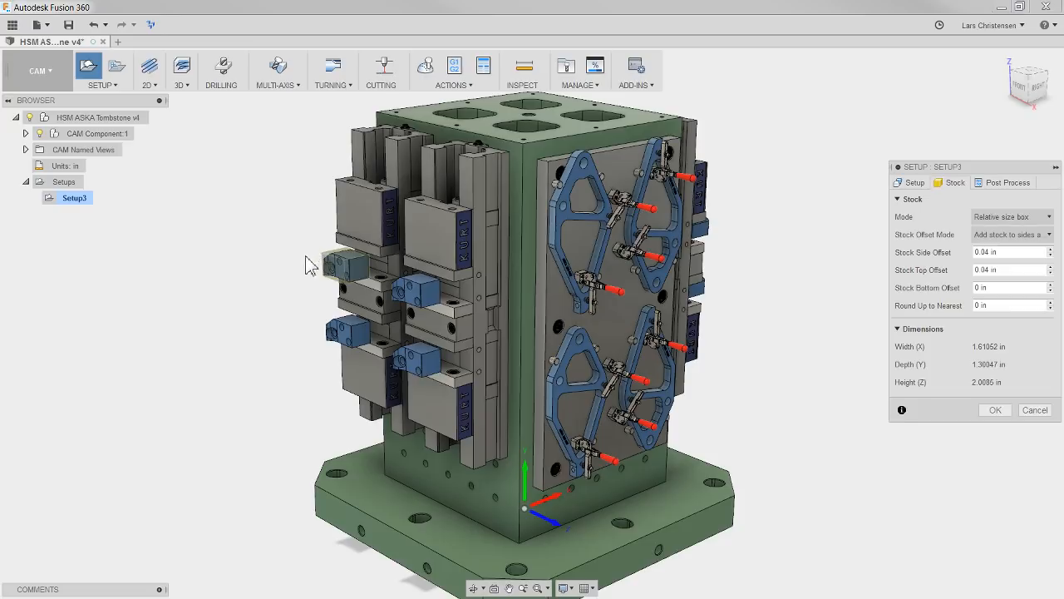
# - Set the setup's WCS offset to 1 in its post process settings and finish the setup
pyautogui.click(1015, 187)
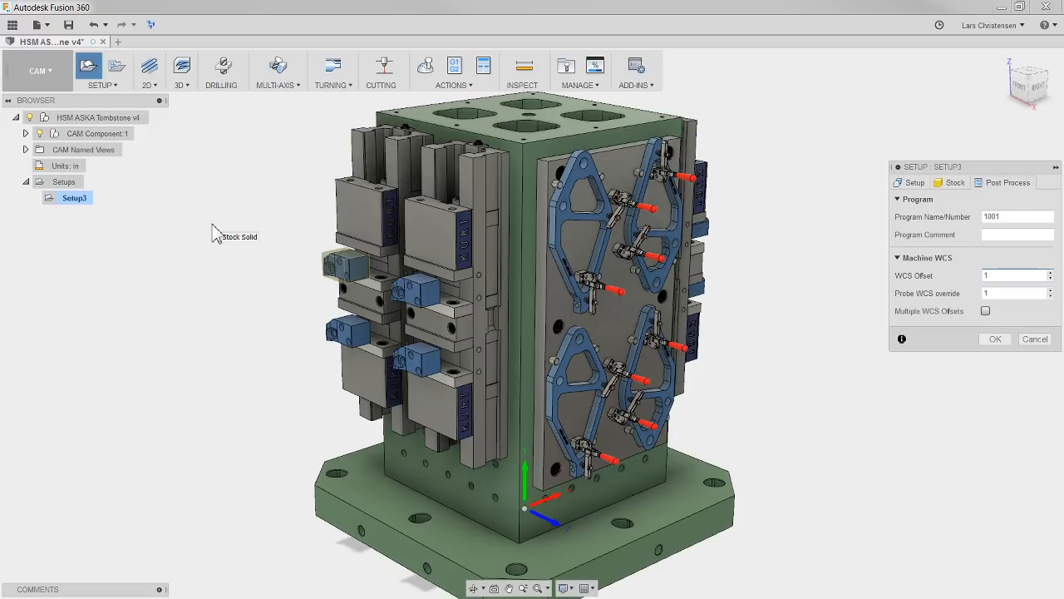
pyautogui.click(994, 339)
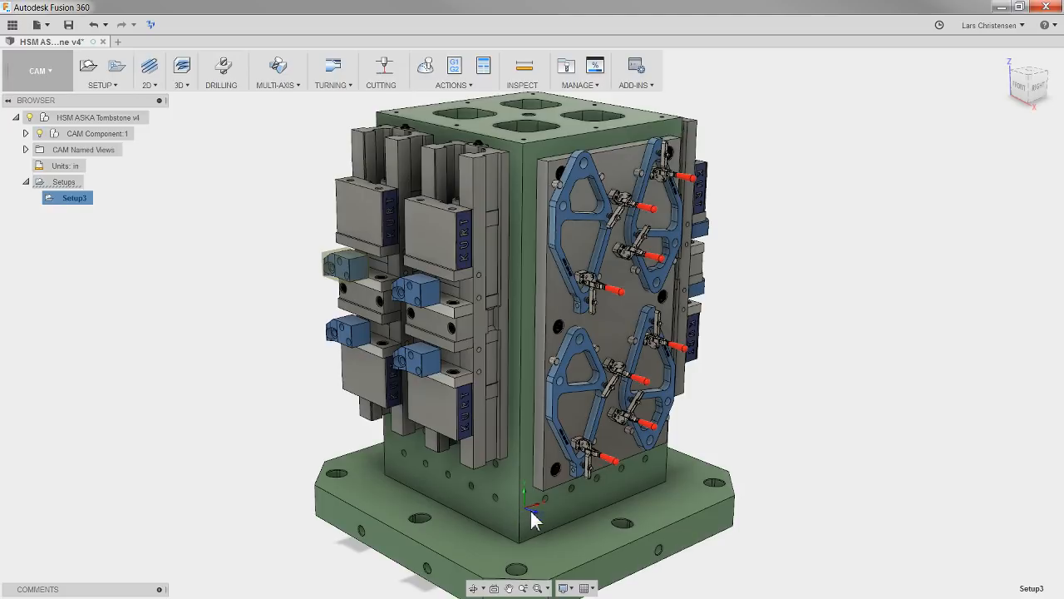
pyautogui.keyDown('shift'); pyautogui.moveTo(531, 510); pyautogui.dragTo(447, 553, button='middle'); pyautogui.keyUp('shift')
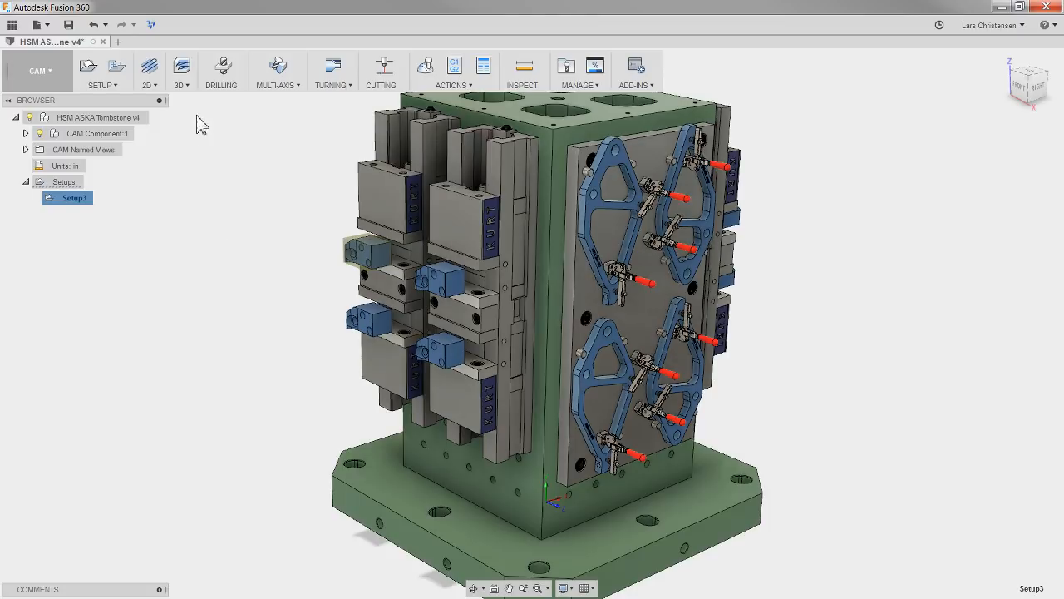
# - Start a 2D Face operation in the setup using tool 1, the Ø10 mm flat end mill
pyautogui.click(149, 66)
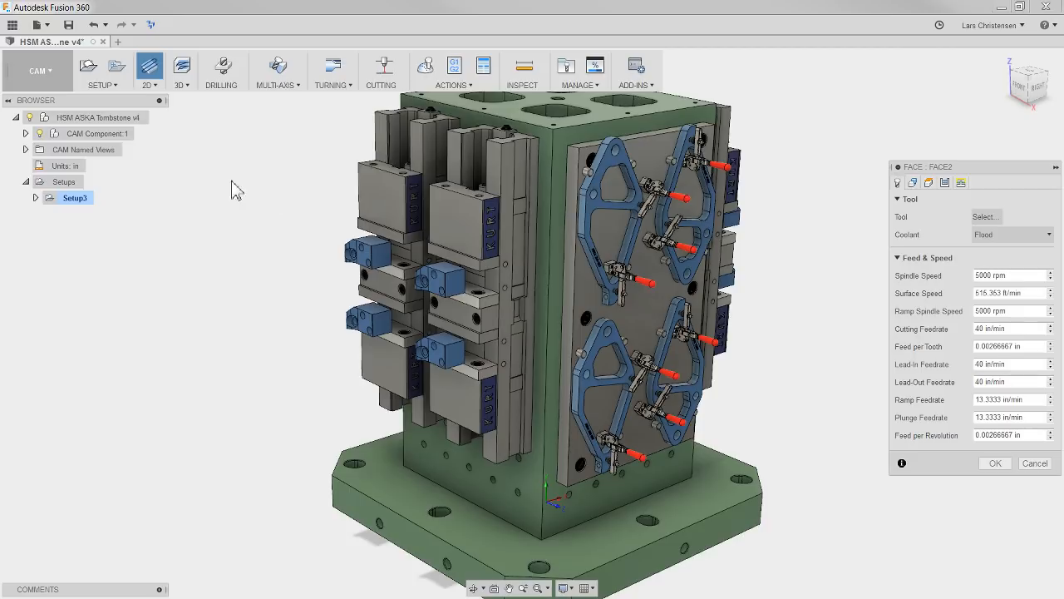
pyautogui.click(985, 217)
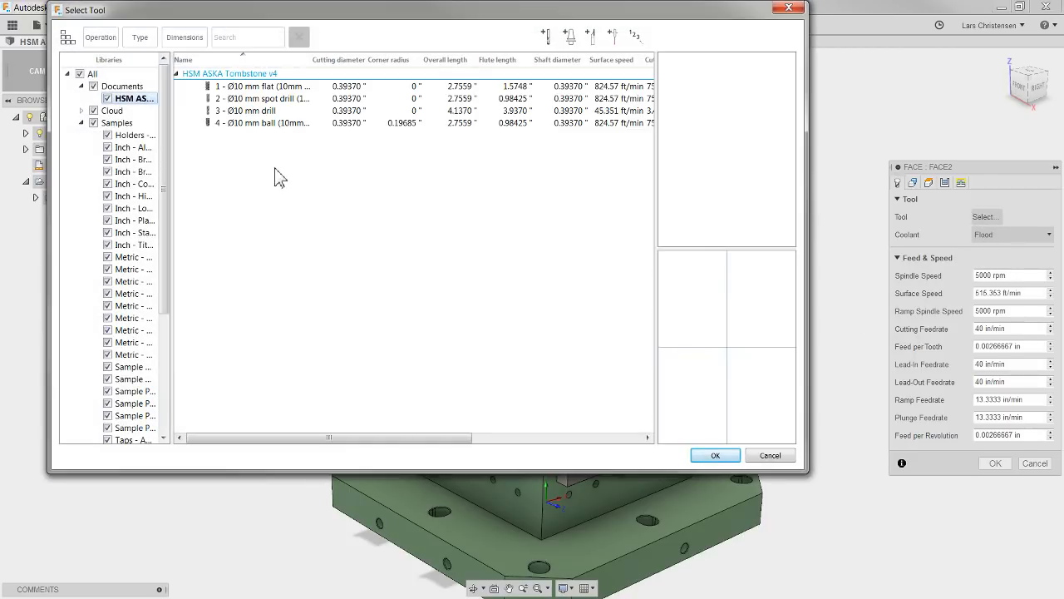
pyautogui.click(262, 86)
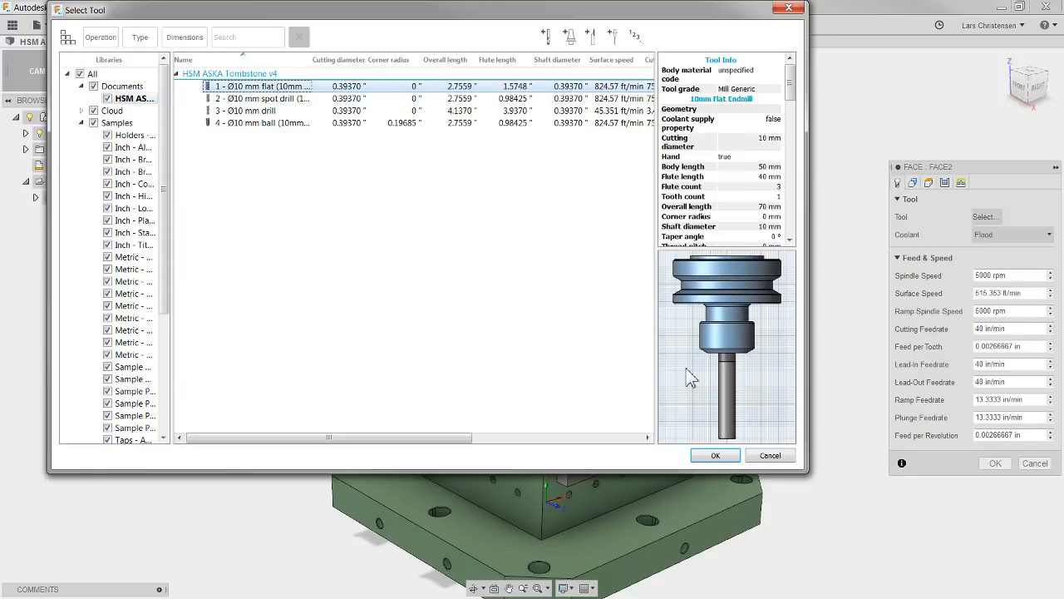
pyautogui.click(713, 454)
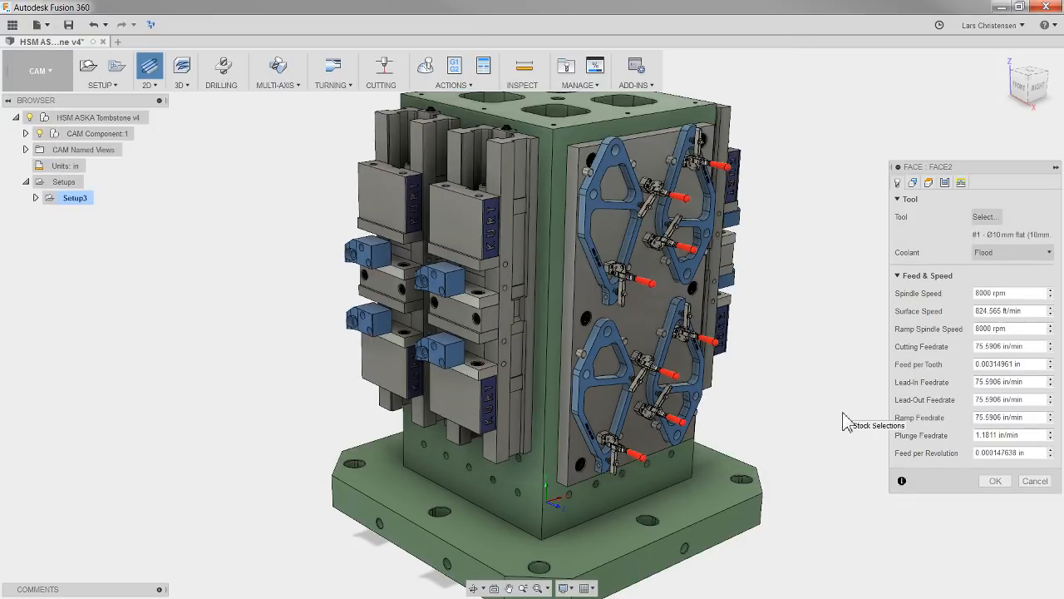
# - Enable tool orientation for the Face operation, use the upper outer block's outward face as the Z axis, and generate the toolpath
pyautogui.click(914, 184)
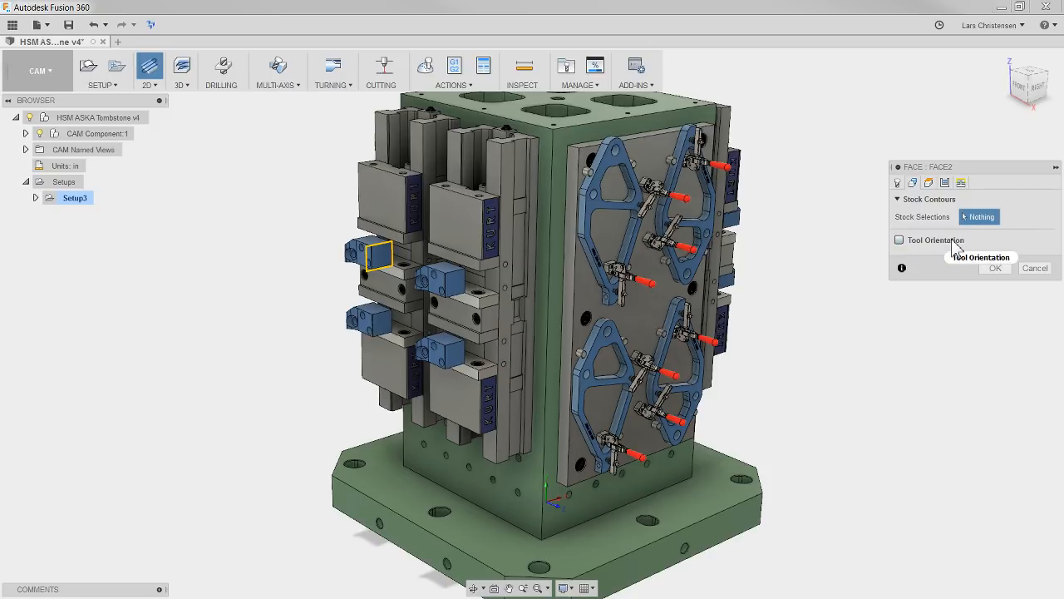
pyautogui.moveTo(954, 248)
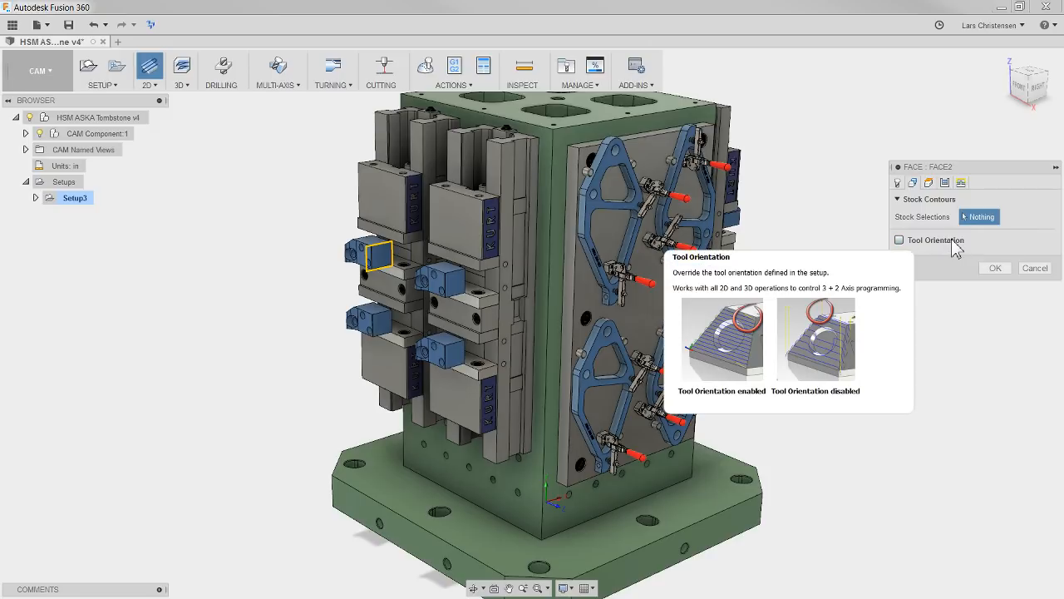
pyautogui.click(900, 240)
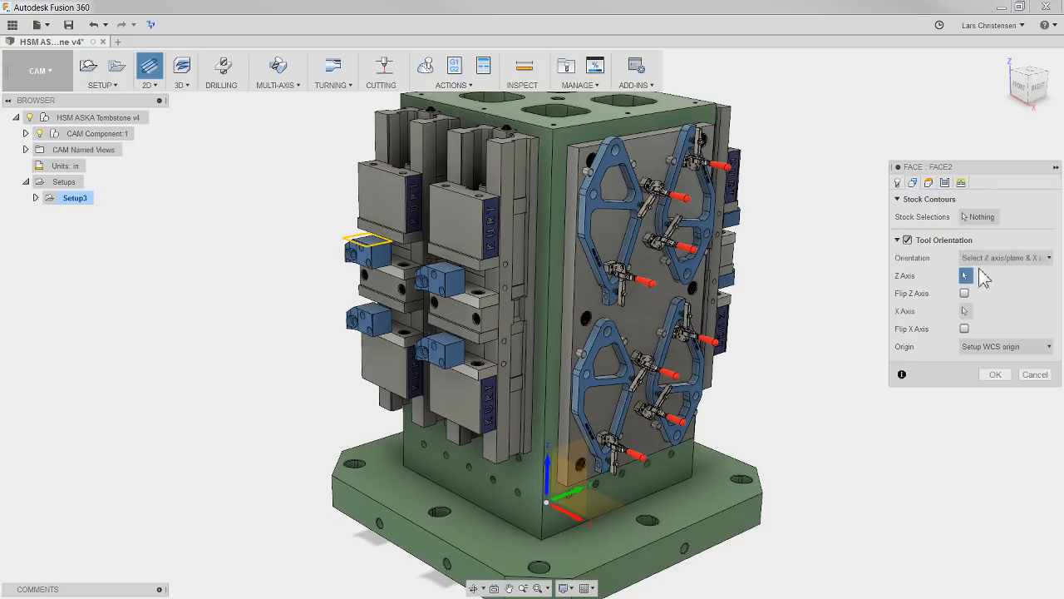
pyautogui.click(363, 260)
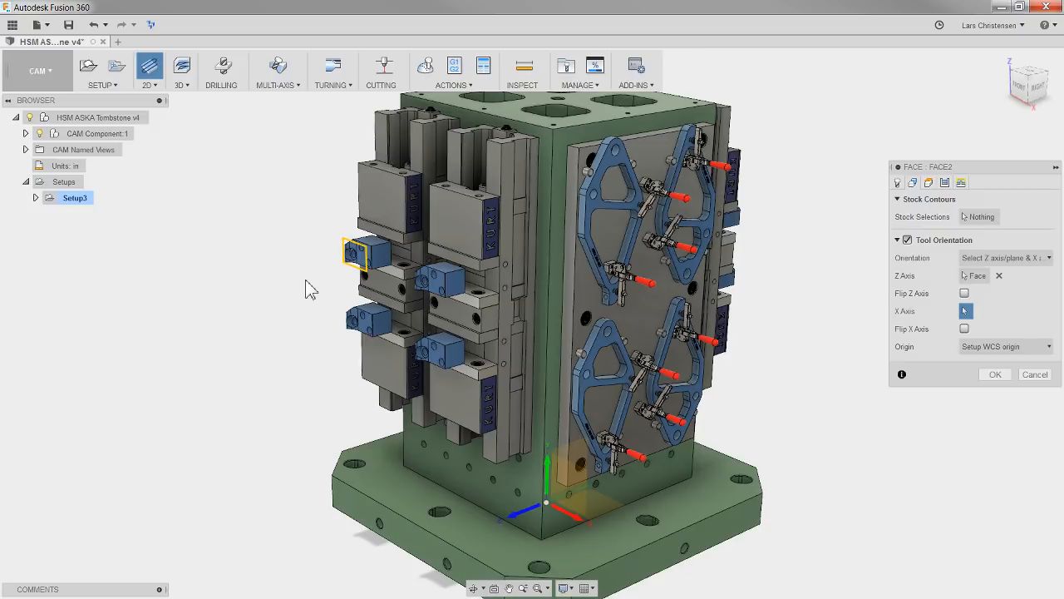
pyautogui.scroll(1, 309, 287)
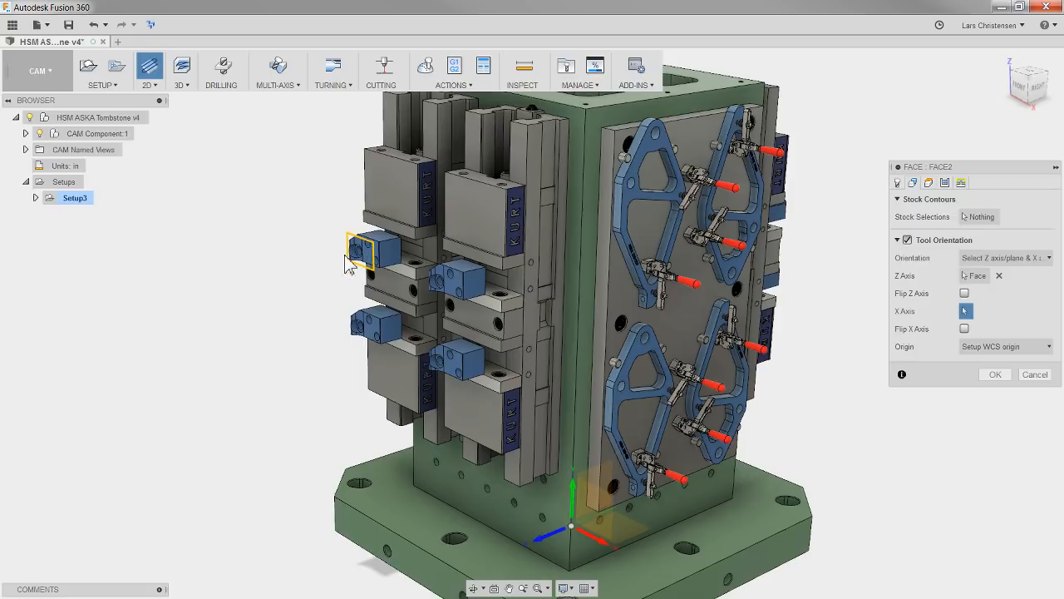
pyautogui.scroll(-1, 305, 216)
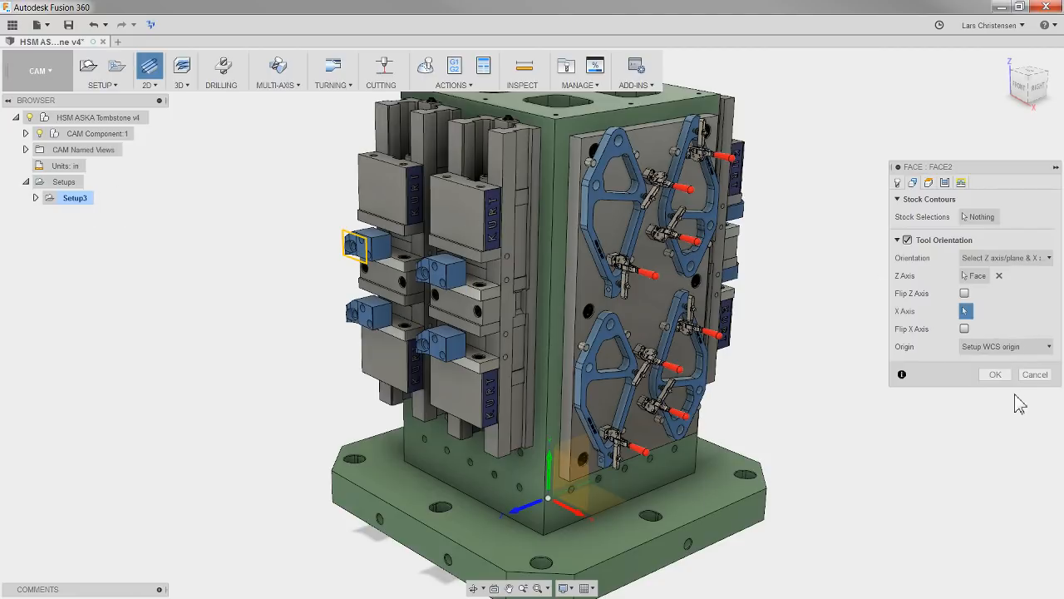
pyautogui.click(997, 375)
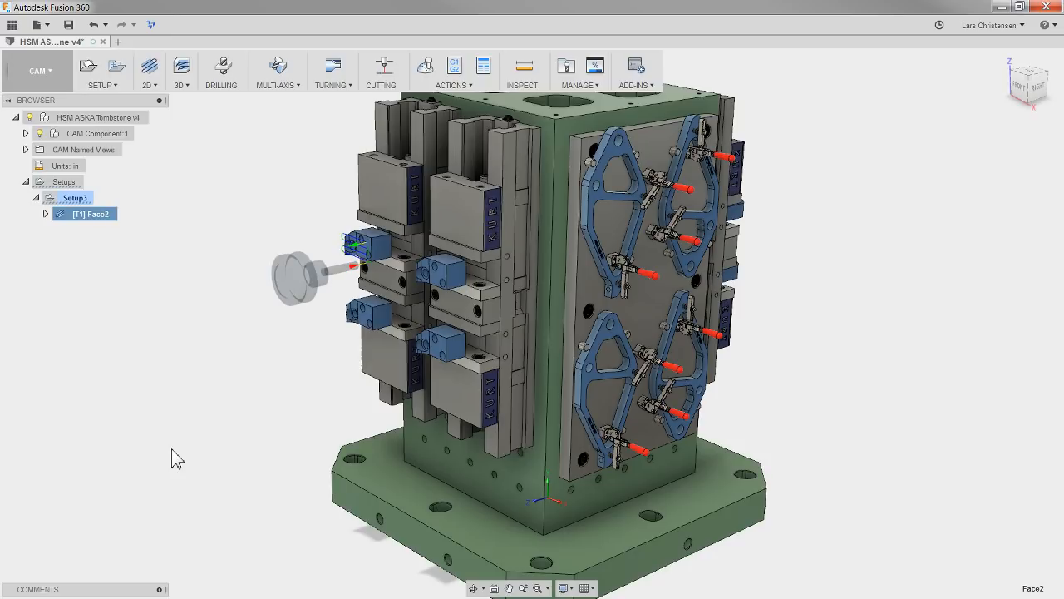
# - Compare the setup's work coordinate axes with the Face operation's tool orientation on the tombstone
pyautogui.click(74, 199)
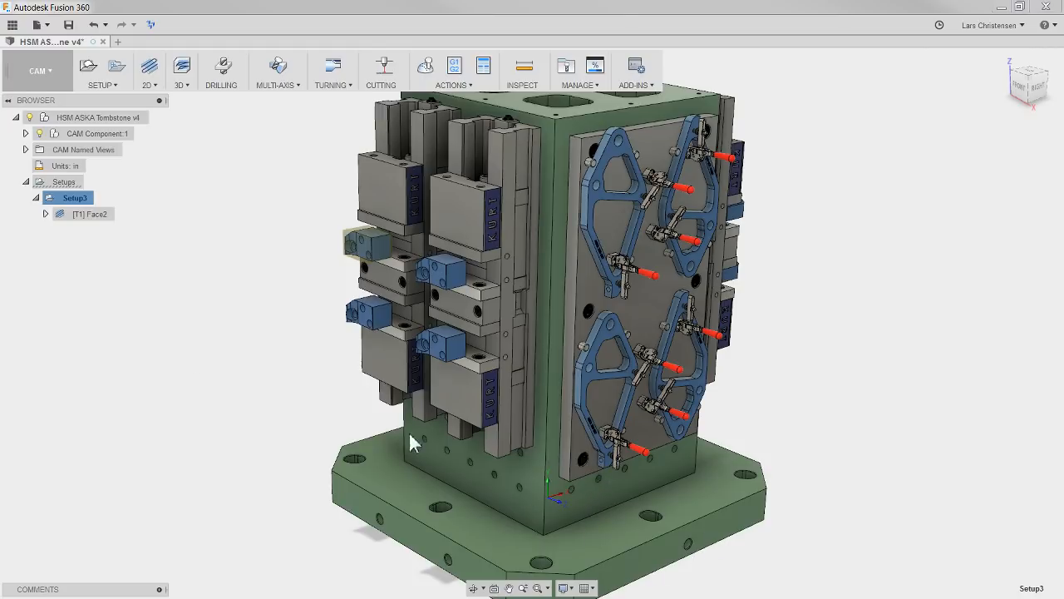
pyautogui.click(90, 216)
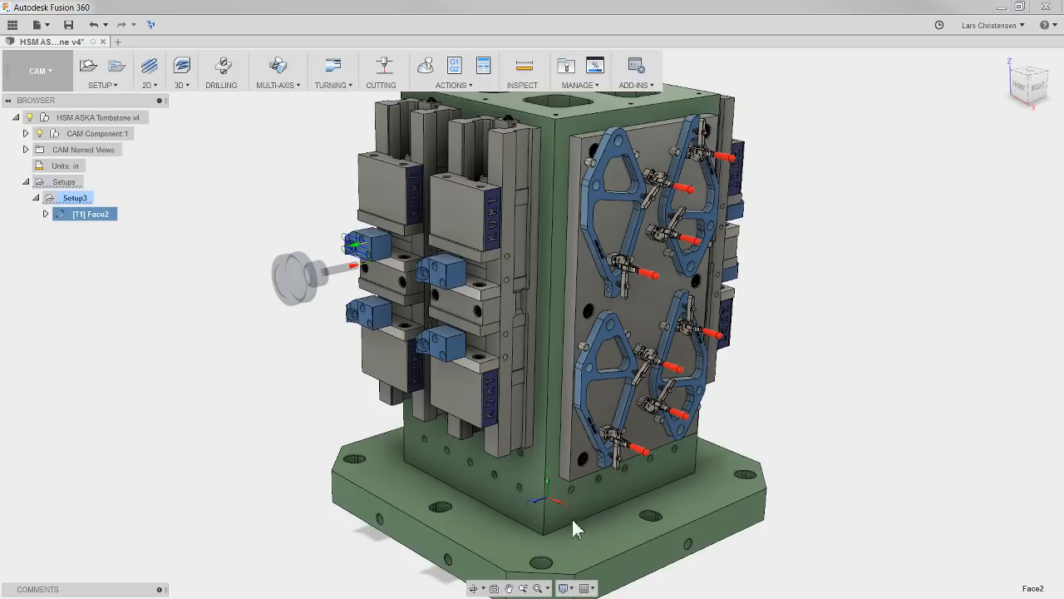
pyautogui.click(735, 537)
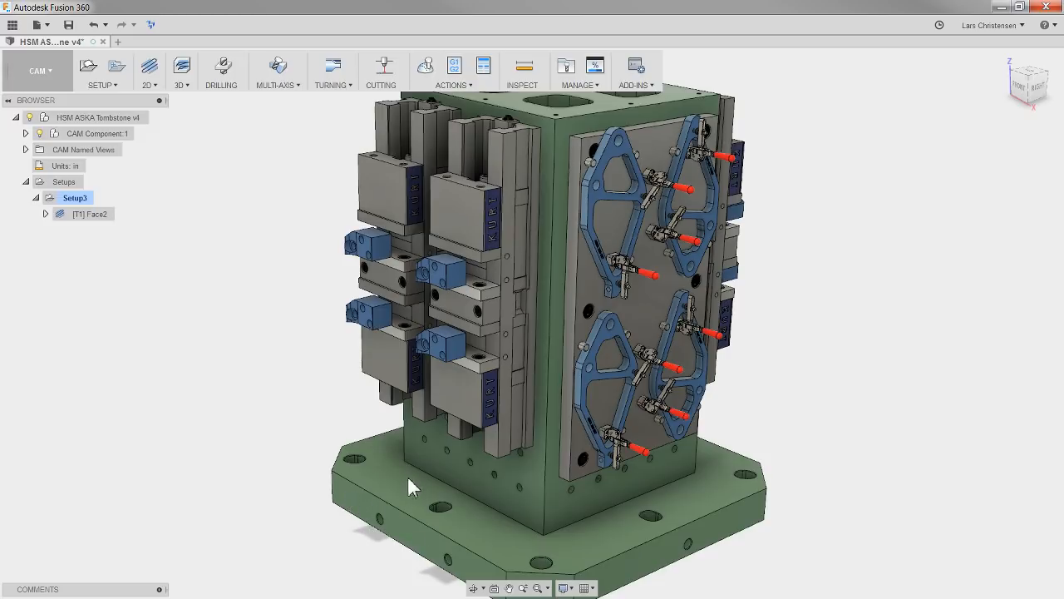
pyautogui.keyDown('shift'); pyautogui.moveTo(365, 472); pyautogui.dragTo(562, 514, button='middle'); pyautogui.keyUp('shift')
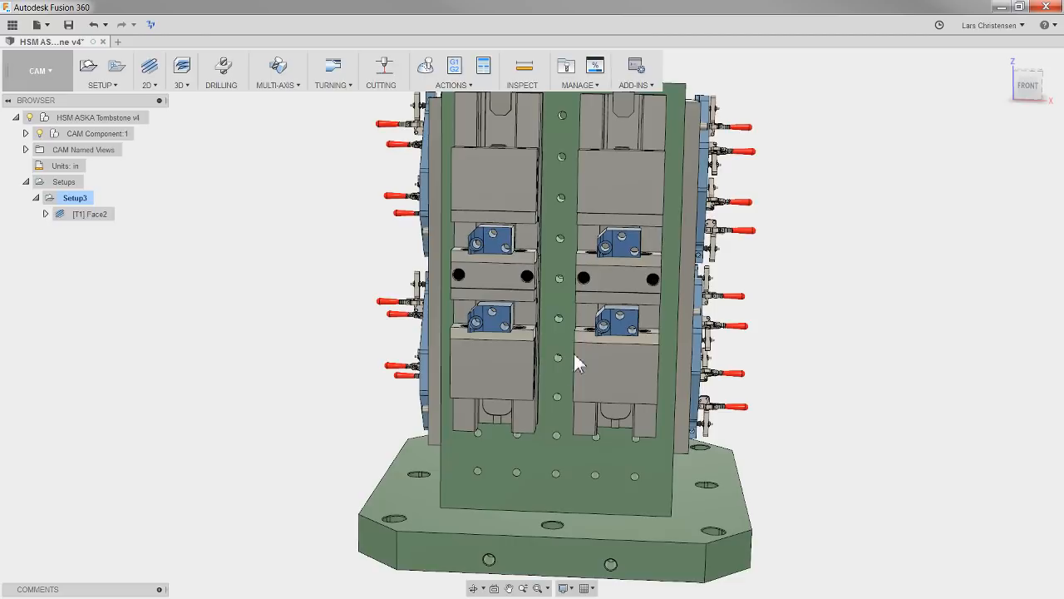
pyautogui.keyDown('shift'); pyautogui.moveTo(567, 314); pyautogui.dragTo(621, 418, button='middle'); pyautogui.keyUp('shift')
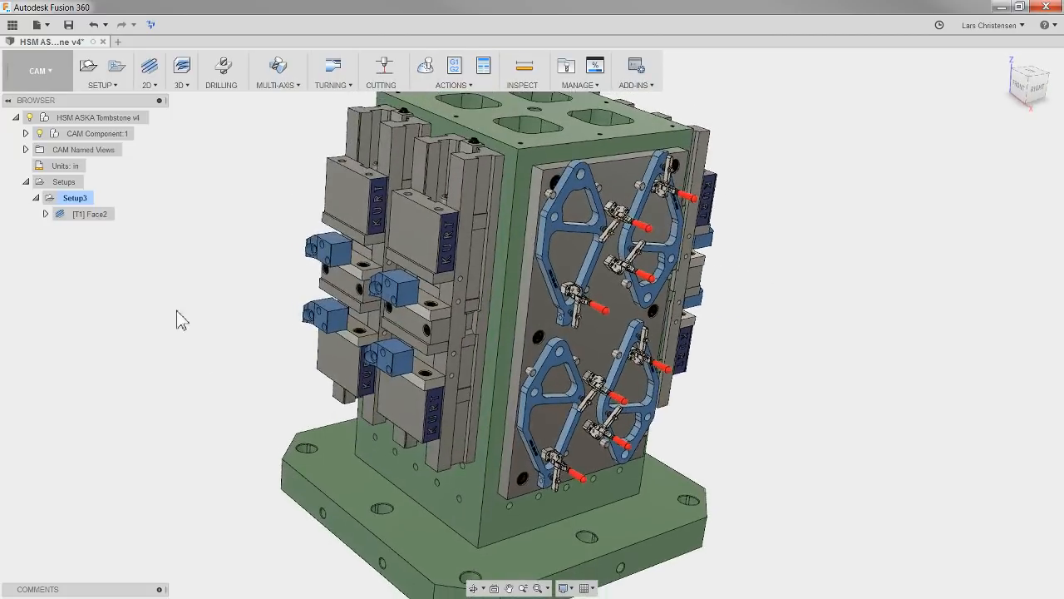
# - Open post processing for the setup, use the cloud posts, and choose the DMG Mori NHX with CELOS control configuration
pyautogui.click(454, 75)
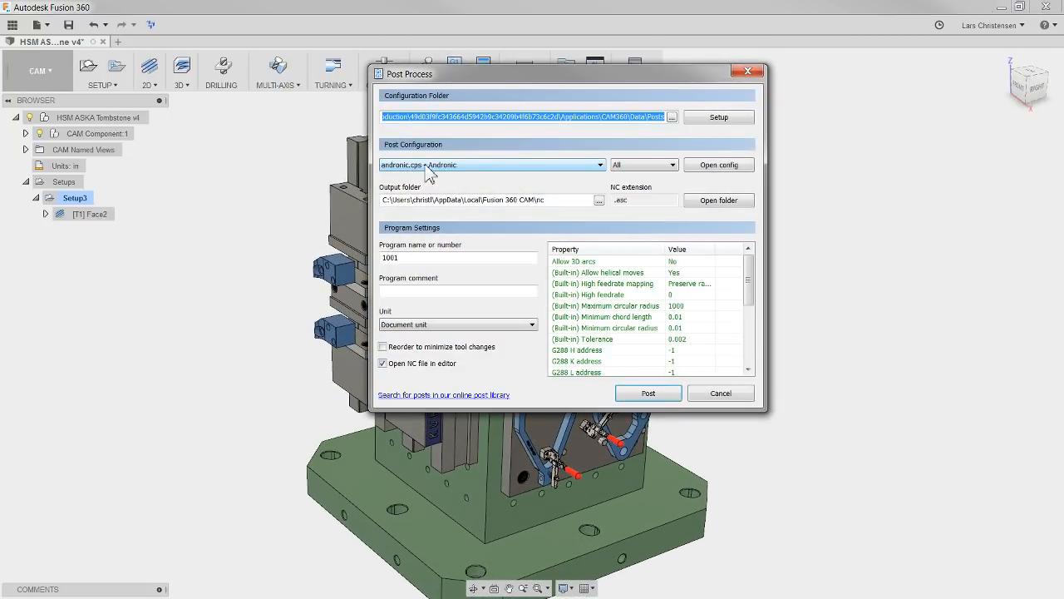
pyautogui.click(741, 114)
pyautogui.click(744, 158)
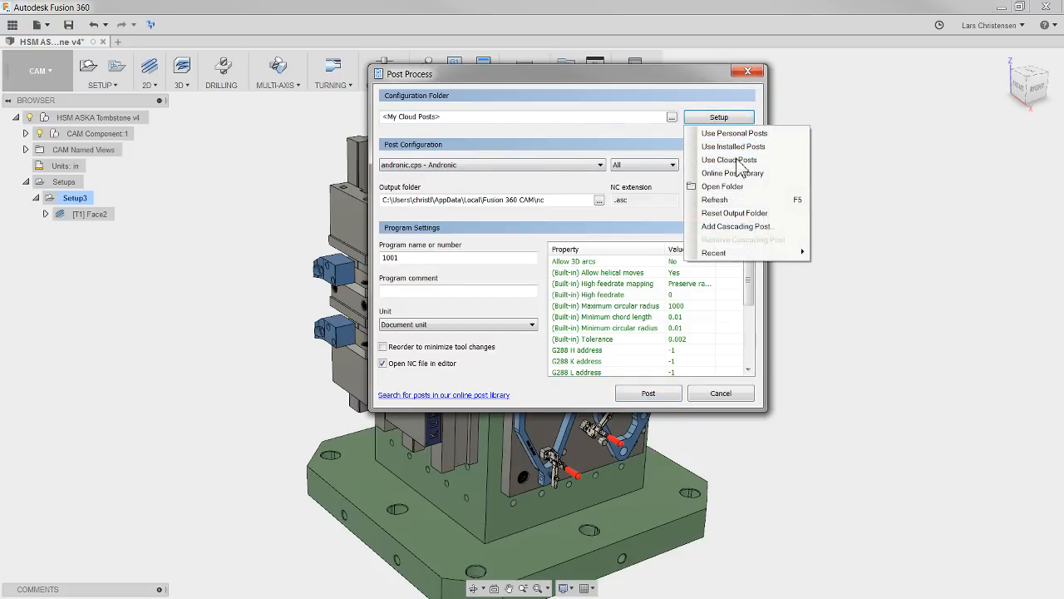
pyautogui.click(408, 167)
pyautogui.click(418, 178)
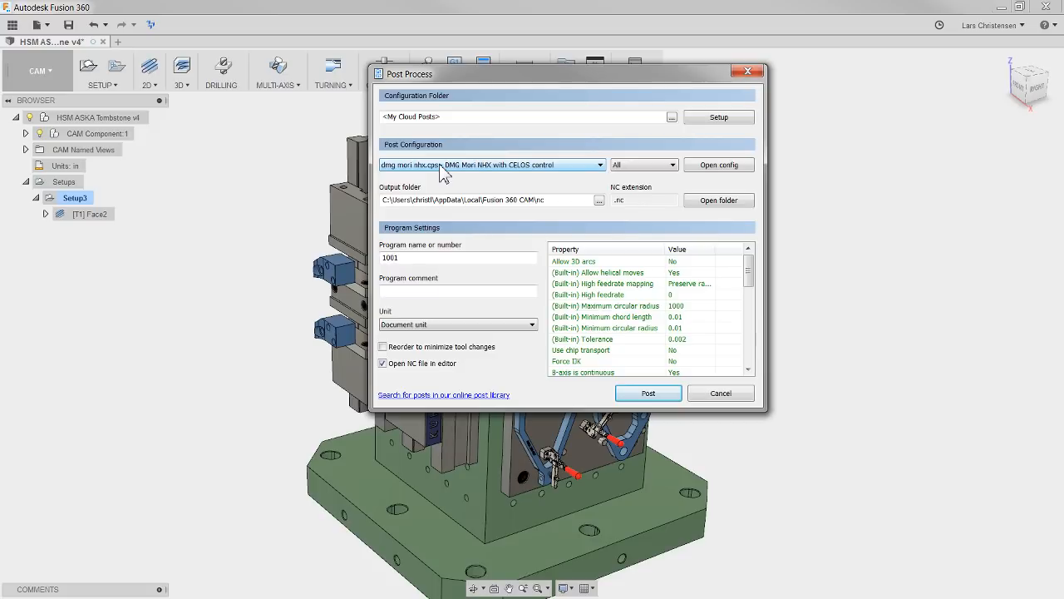
# - Keep the reverse direction of B-axis property at No and post the program, replacing 1001.nc
pyautogui.moveTo(618, 331)
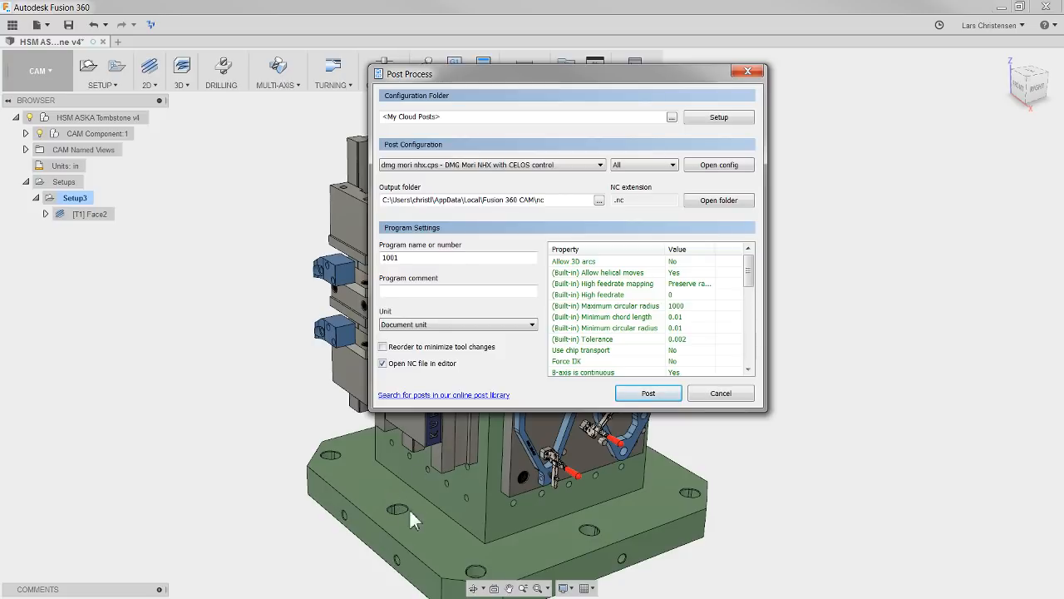
pyautogui.moveTo(750, 280); pyautogui.dragTo(752, 295)
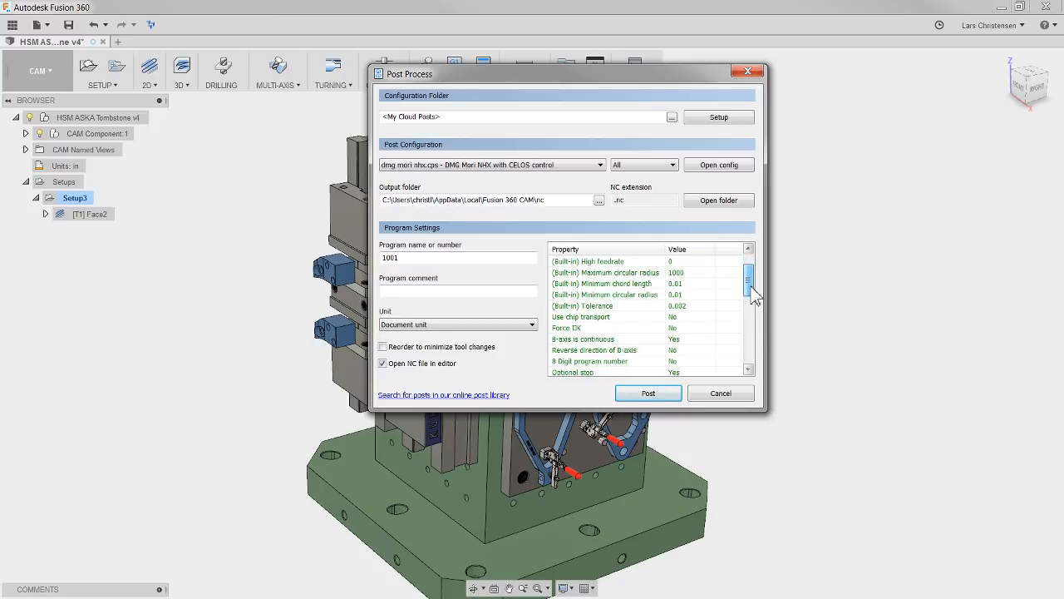
pyautogui.click(678, 350)
pyautogui.click(697, 353)
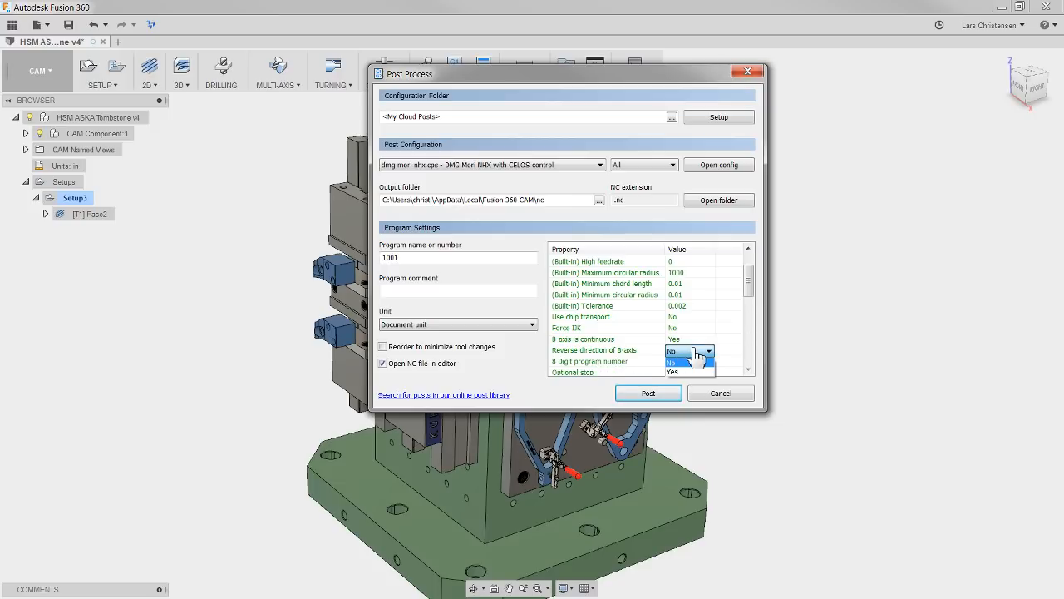
pyautogui.click(695, 356)
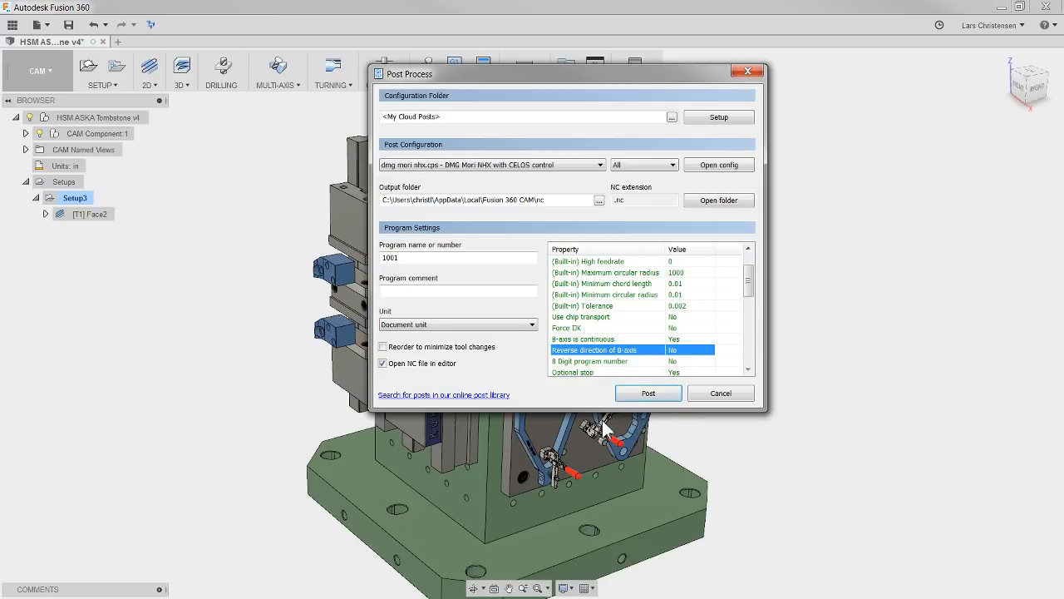
pyautogui.click(650, 394)
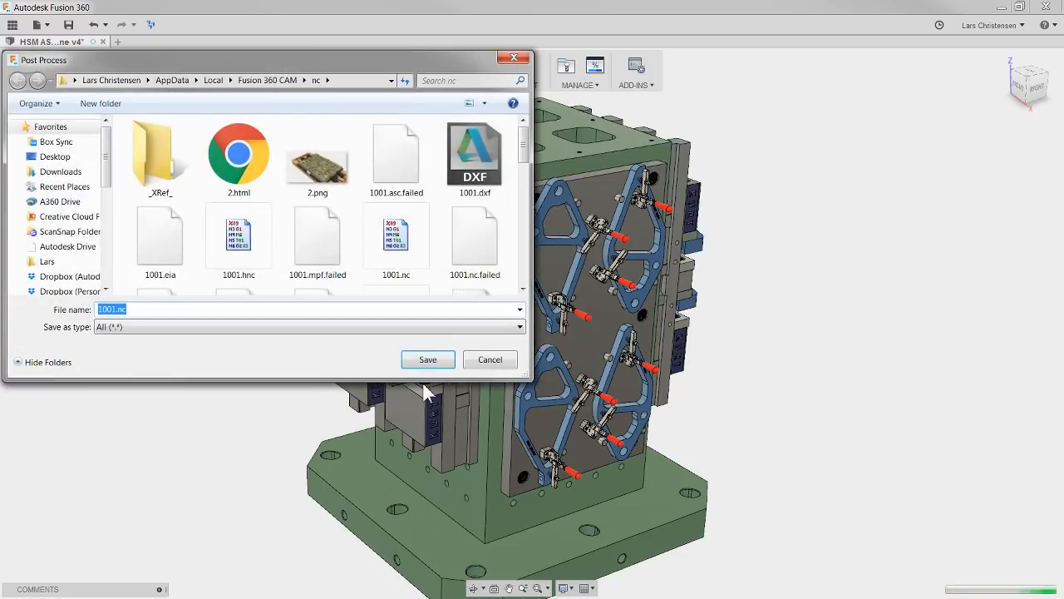
pyautogui.click(566, 310)
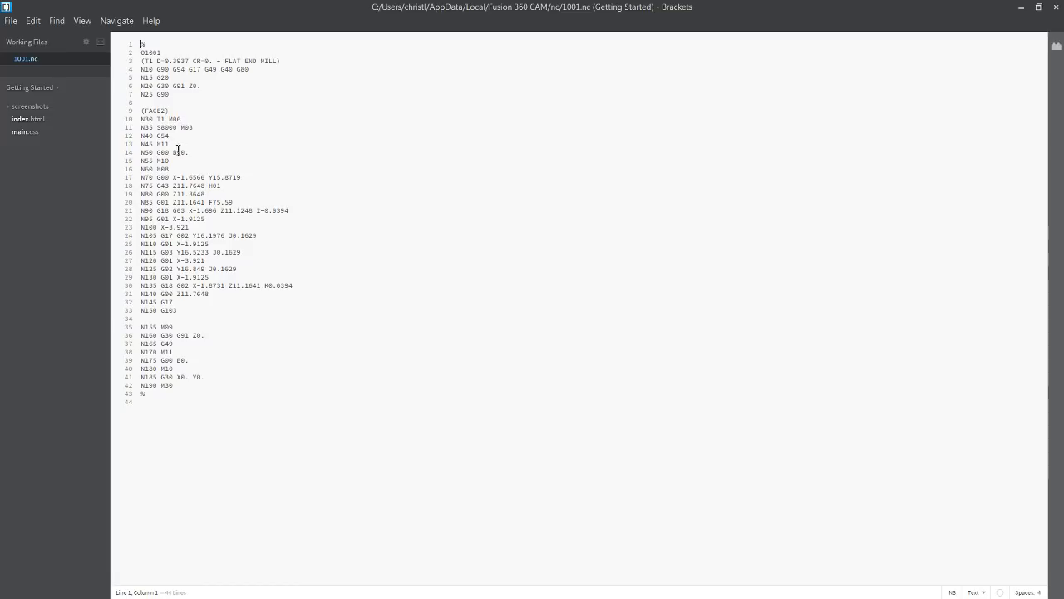
# - Examine the work offset, B-axis rotation and first X/Y positioning move in the posted NC code
pyautogui.moveTo(155, 135); pyautogui.dragTo(170, 135)
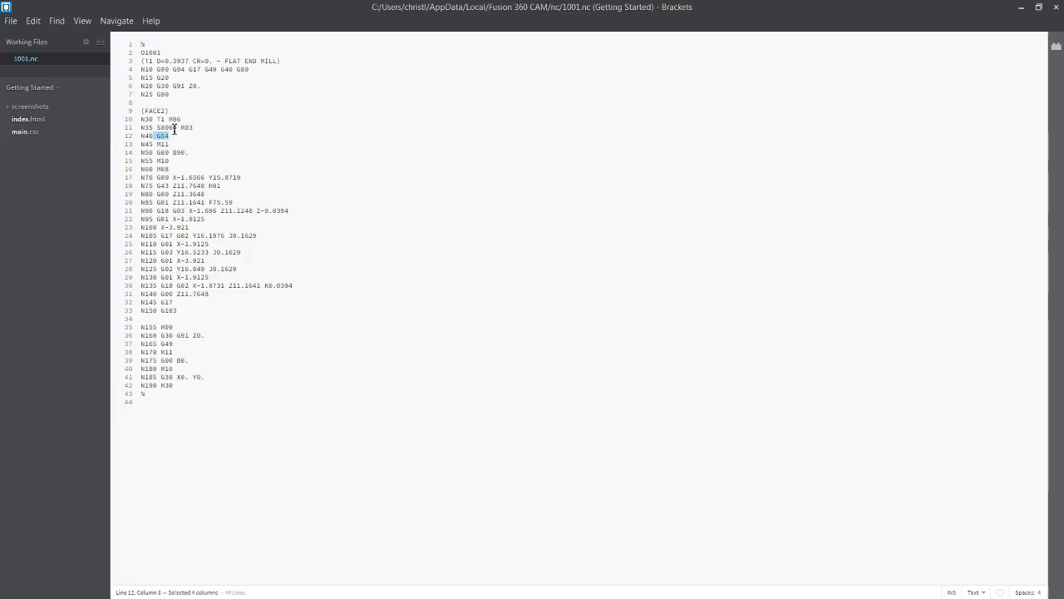
pyautogui.moveTo(173, 152); pyautogui.dragTo(177, 152)
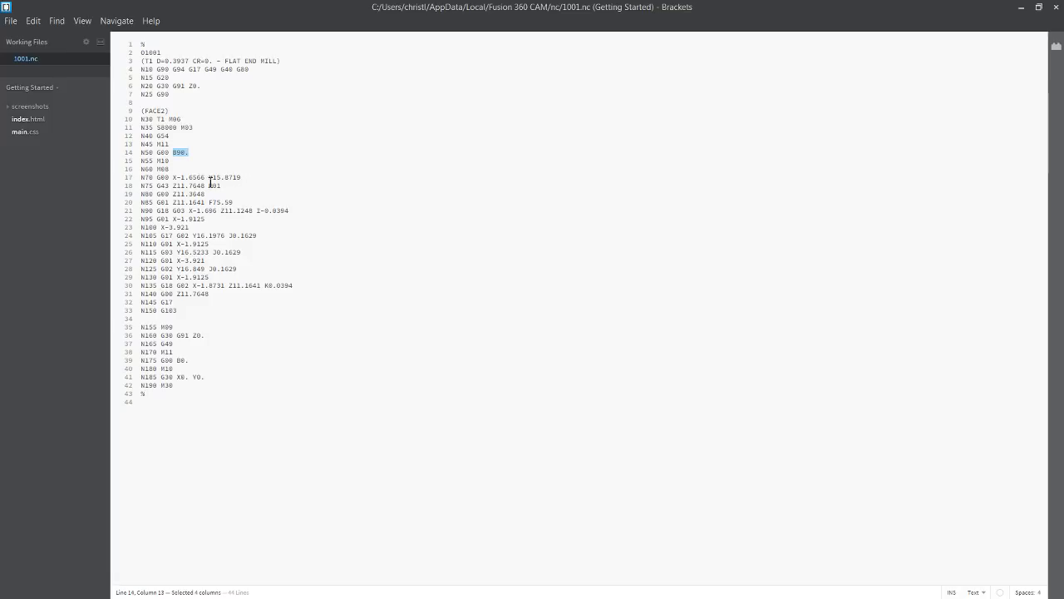
pyautogui.moveTo(174, 177); pyautogui.dragTo(243, 182)
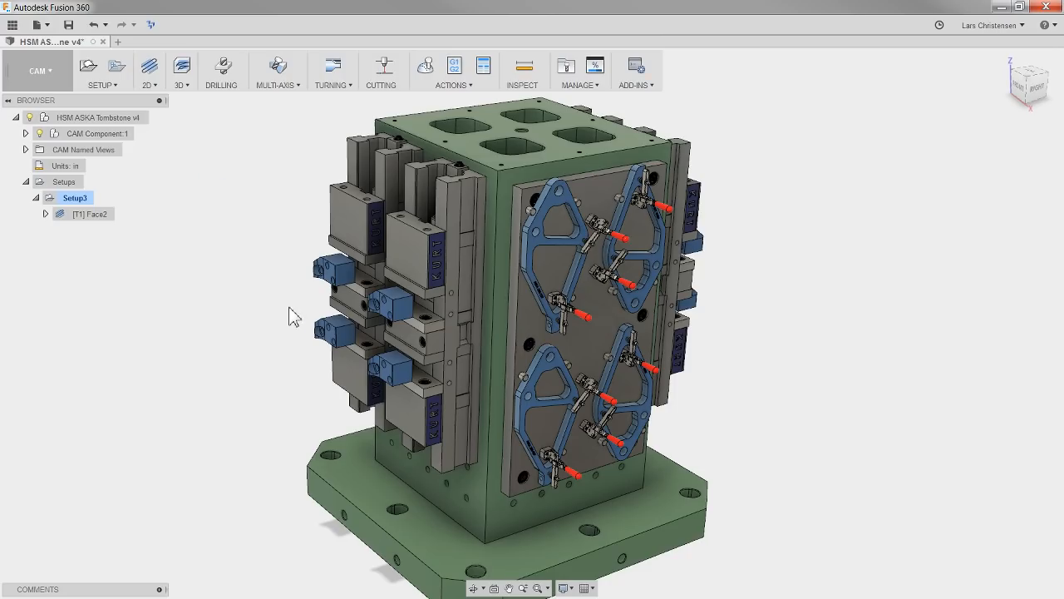
# - Switch back to Fusion 360 and examine Setup3's coordinate origin relative to the vise-held blocks on the tombstone's front side
pyautogui.scroll(-2, 279, 296)
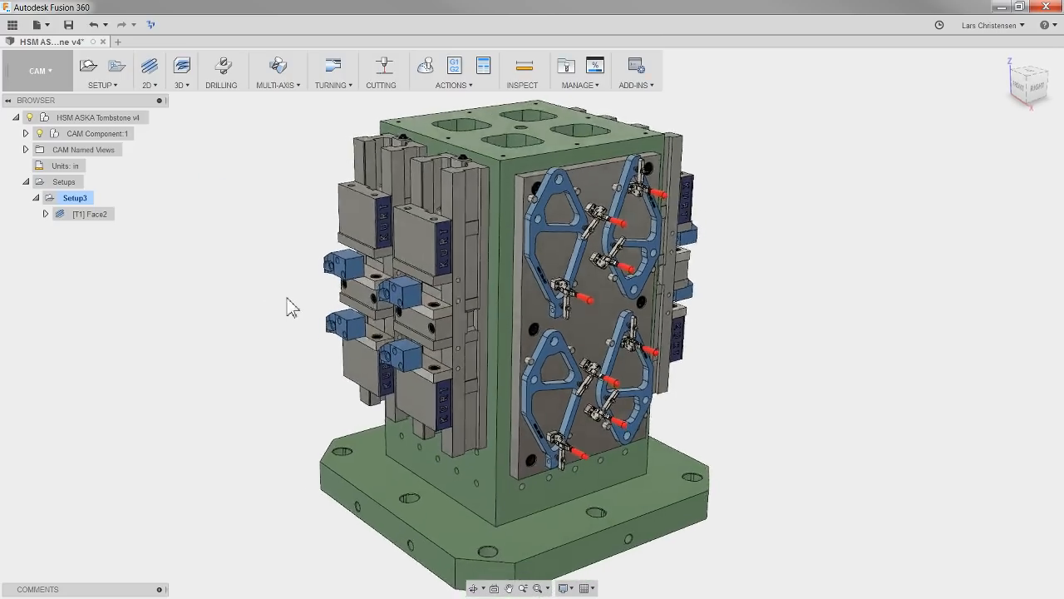
pyautogui.keyDown('shift'); pyautogui.moveTo(288, 302); pyautogui.dragTo(528, 483, button='middle'); pyautogui.keyUp('shift')
pyautogui.click(74, 198)
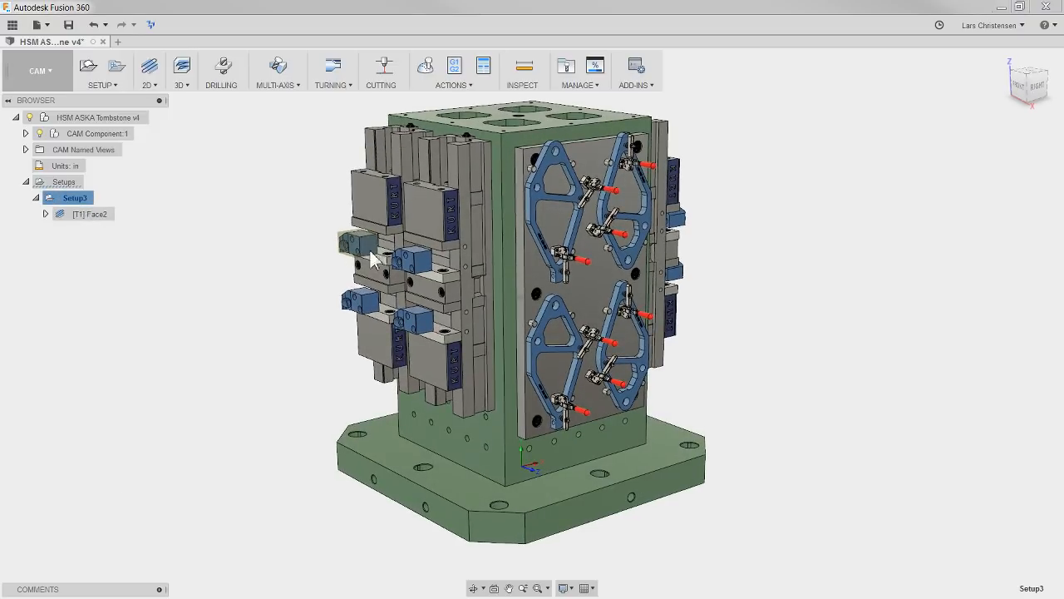
pyautogui.keyDown('shift'); pyautogui.moveTo(367, 254); pyautogui.dragTo(443, 233, button='middle'); pyautogui.keyUp('shift')
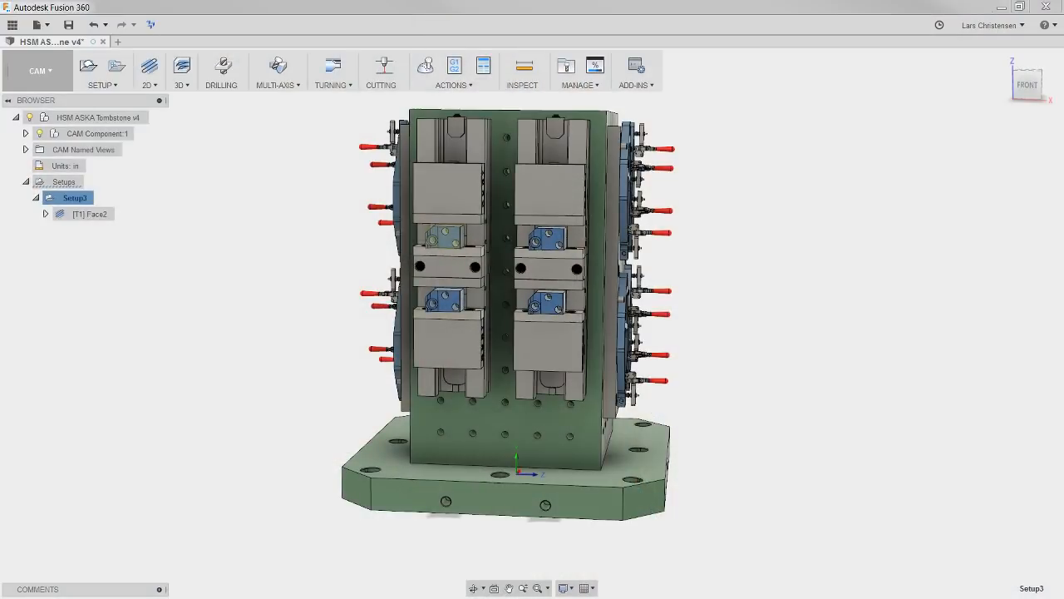
pyautogui.click(124, 318)
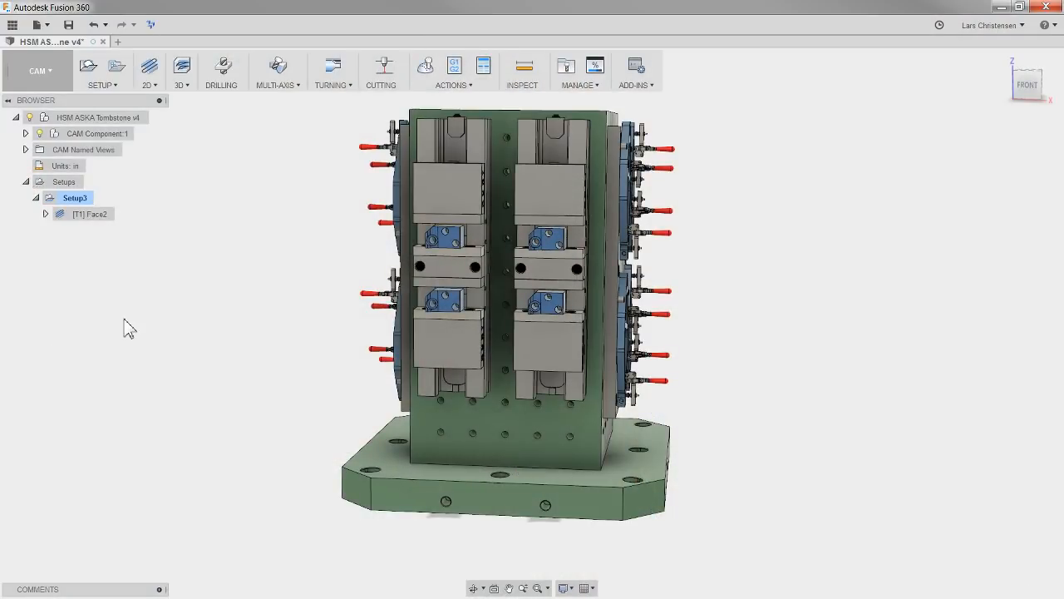
# - Select the Face2 operation and examine its toolpath against the matching blocks on the front and back sides of the tombstone
pyautogui.keyDown('shift'); pyautogui.moveTo(152, 315); pyautogui.dragTo(139, 334, button='middle'); pyautogui.keyUp('shift')
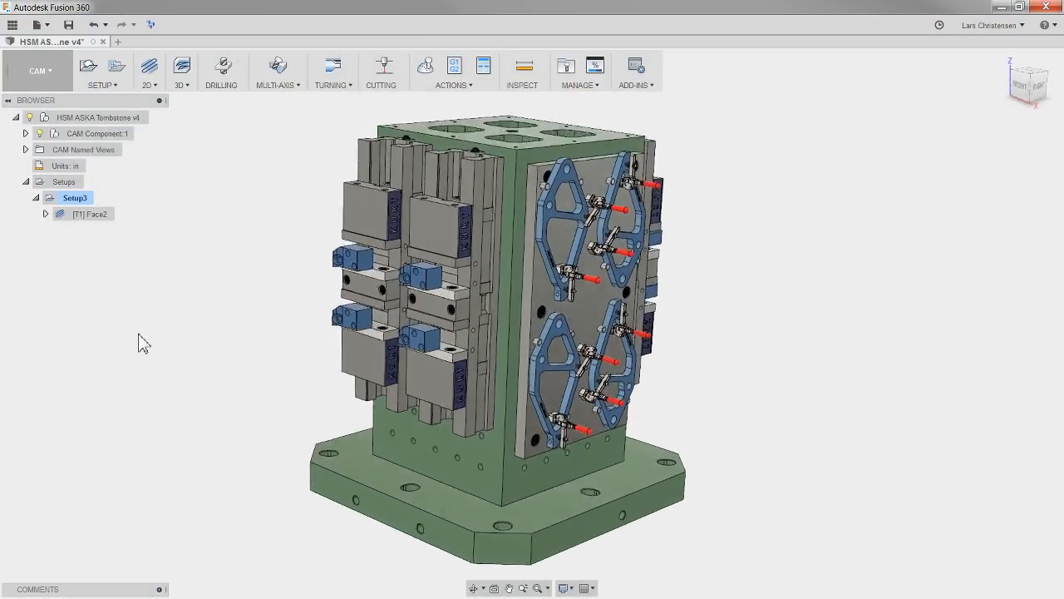
pyautogui.click(88, 223)
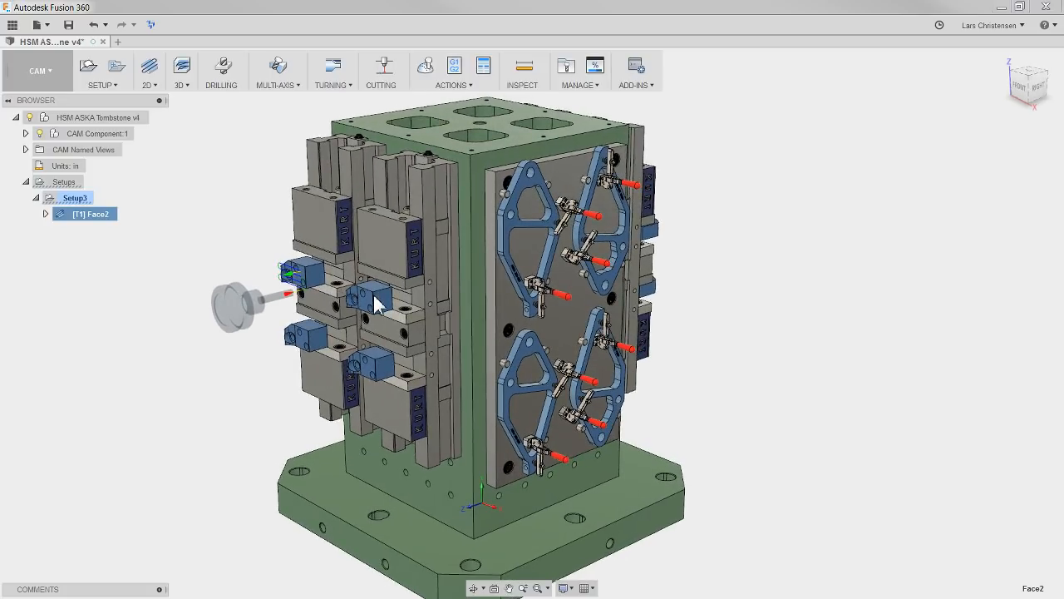
pyautogui.keyDown('shift'); pyautogui.moveTo(358, 369); pyautogui.dragTo(574, 342, button='middle'); pyautogui.keyUp('shift')
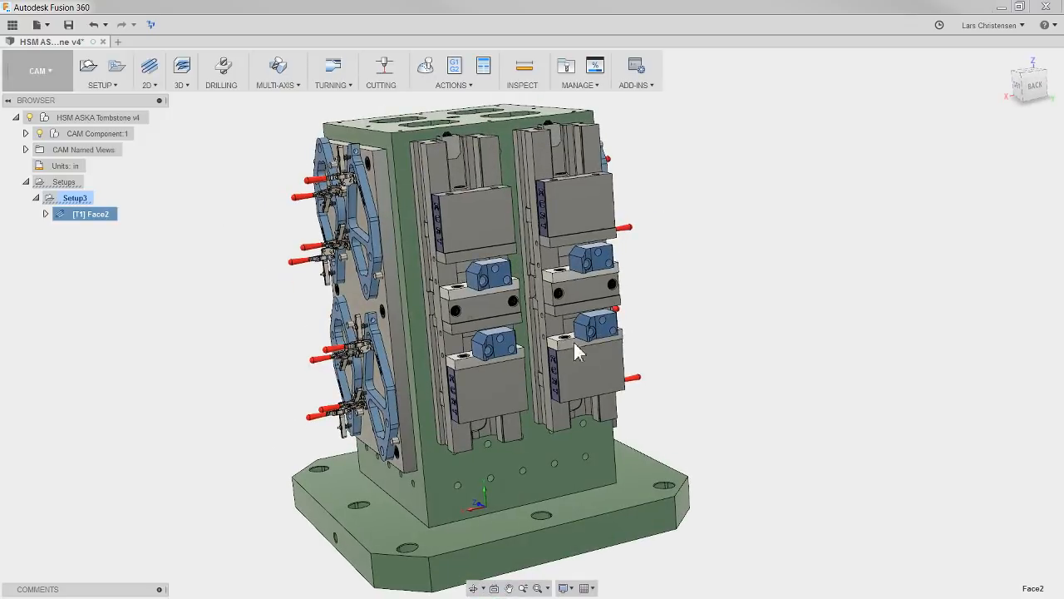
pyautogui.keyDown('shift'); pyautogui.moveTo(663, 284); pyautogui.dragTo(347, 274, button='middle'); pyautogui.keyUp('shift')
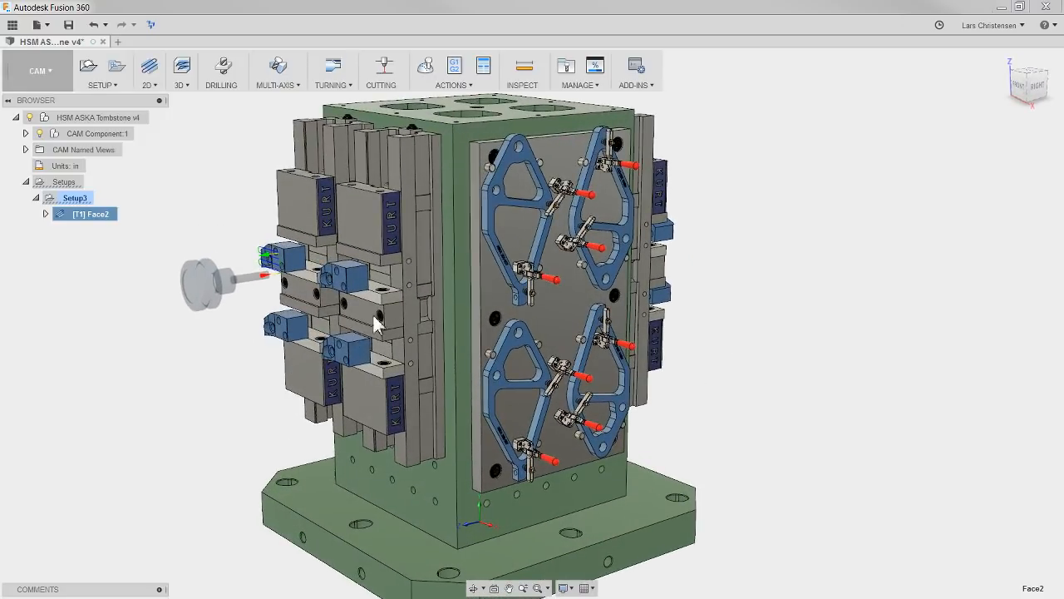
pyautogui.keyDown('shift'); pyautogui.moveTo(374, 324); pyautogui.dragTo(650, 411, button='middle'); pyautogui.keyUp('shift')
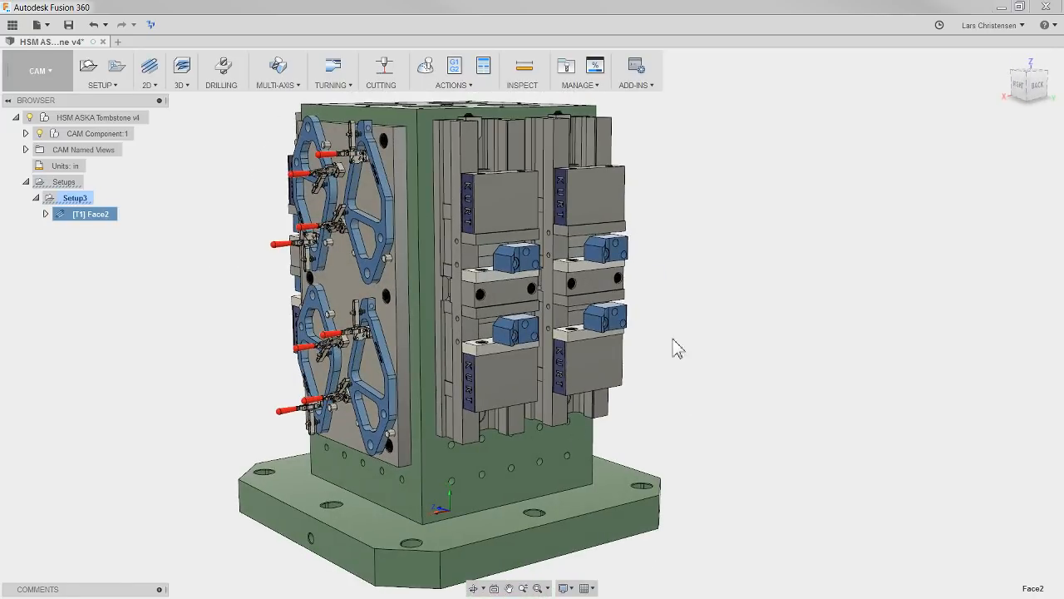
pyautogui.keyDown('shift'); pyautogui.moveTo(168, 473); pyautogui.dragTo(154, 391, button='middle'); pyautogui.keyUp('shift')
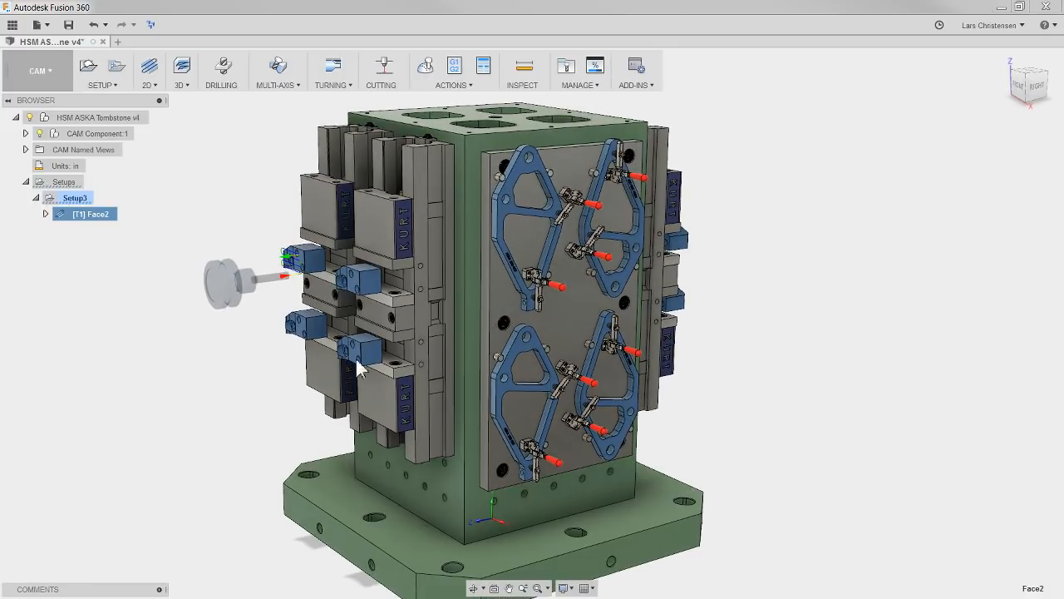
pyautogui.keyDown('shift'); pyautogui.moveTo(217, 356); pyautogui.dragTo(134, 320, button='middle'); pyautogui.keyUp('shift')
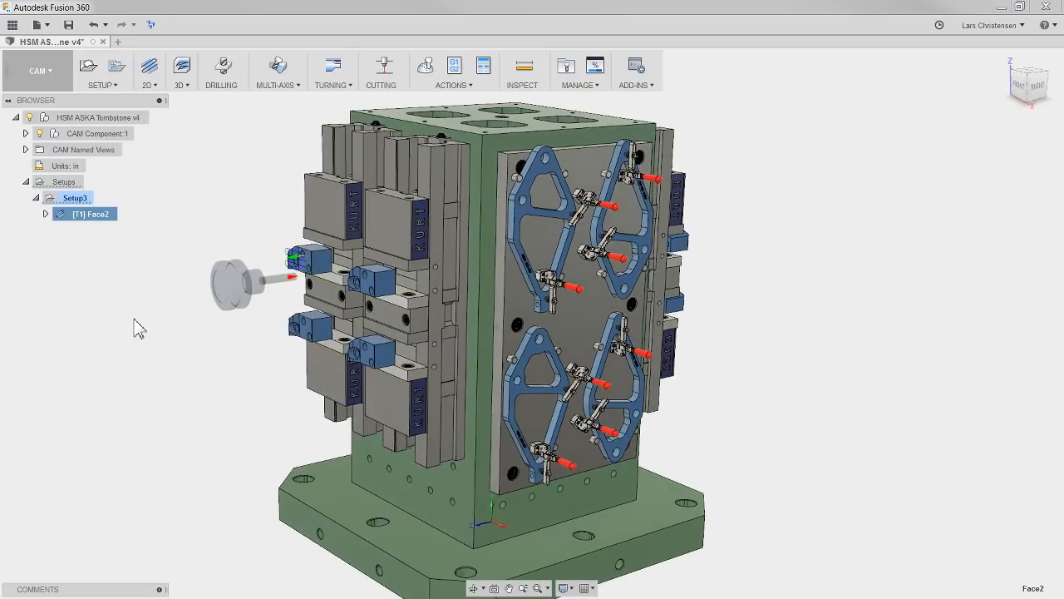
# - Add Face2 to a new pattern of type Component pattern, with the block it machines as the source and automatic targets
pyautogui.rightClick(100, 218)
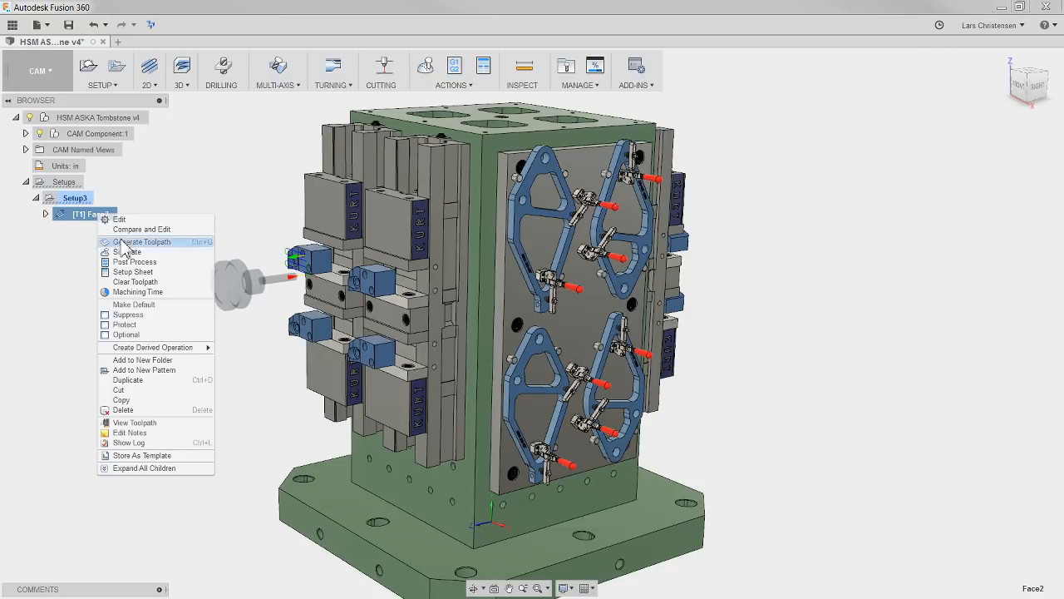
pyautogui.click(174, 370)
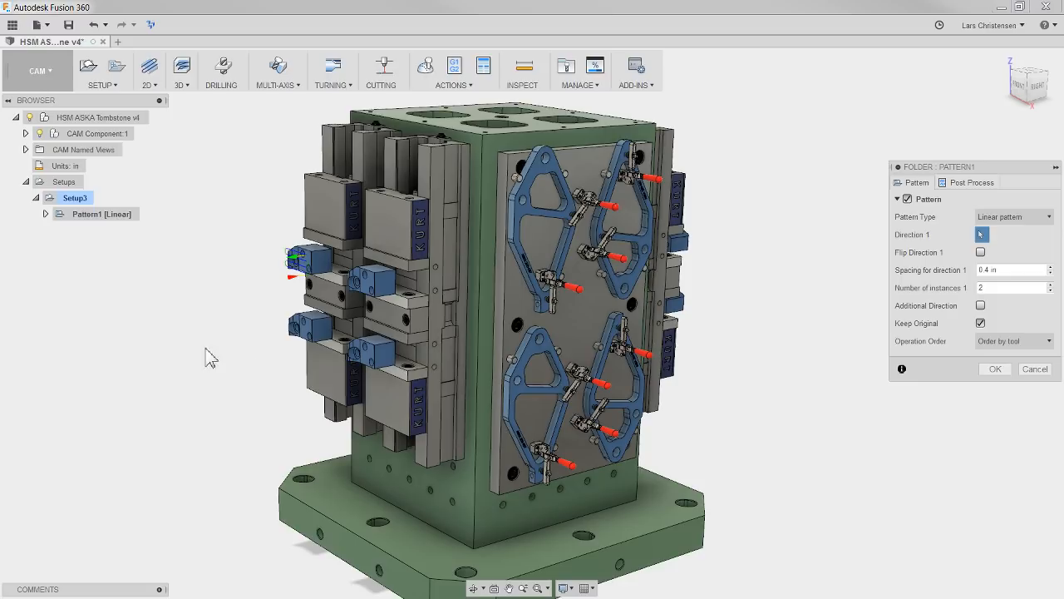
pyautogui.click(1046, 217)
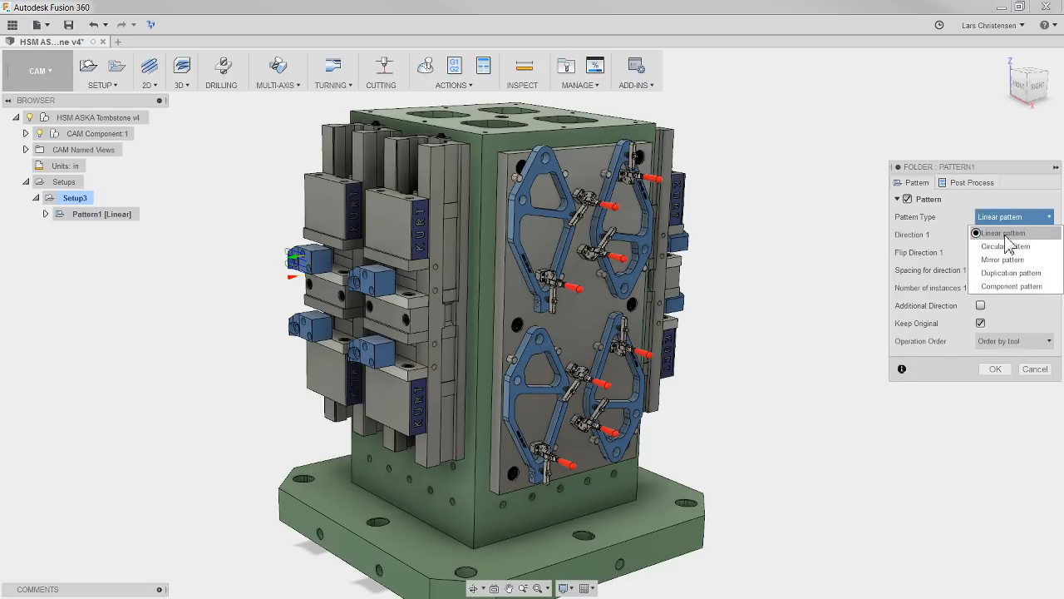
pyautogui.click(1013, 285)
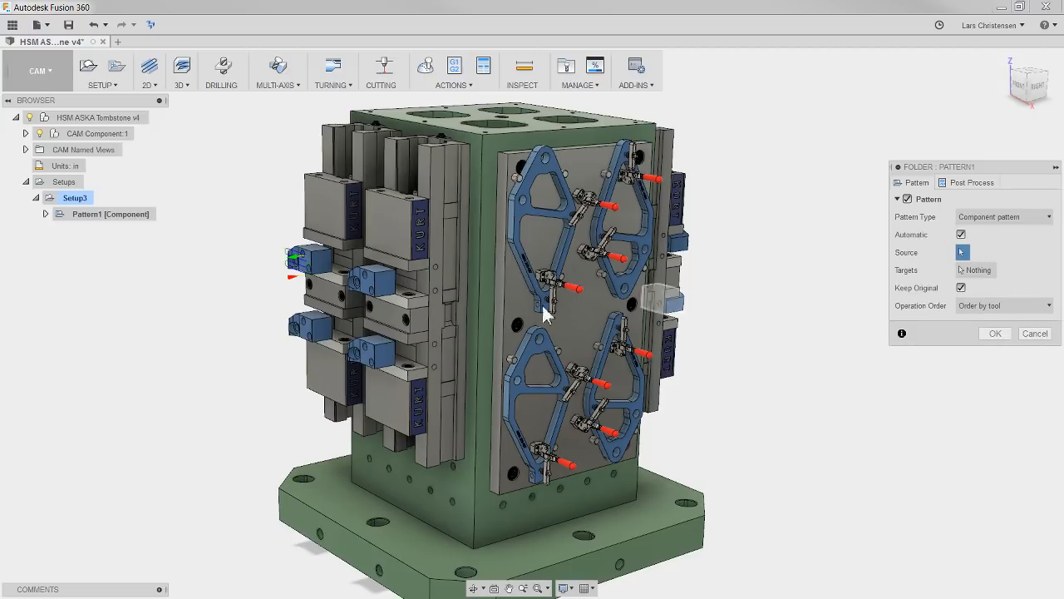
pyautogui.click(310, 268)
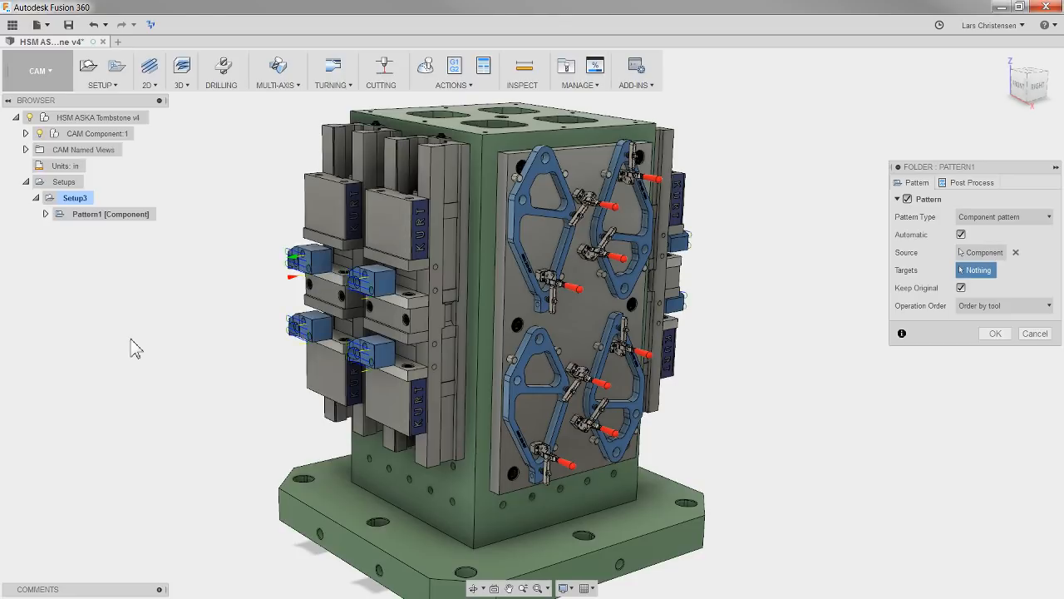
# - Keep the pattern's operation order at Order by tool and confirm the component pattern
pyautogui.scroll(3, 769, 401)
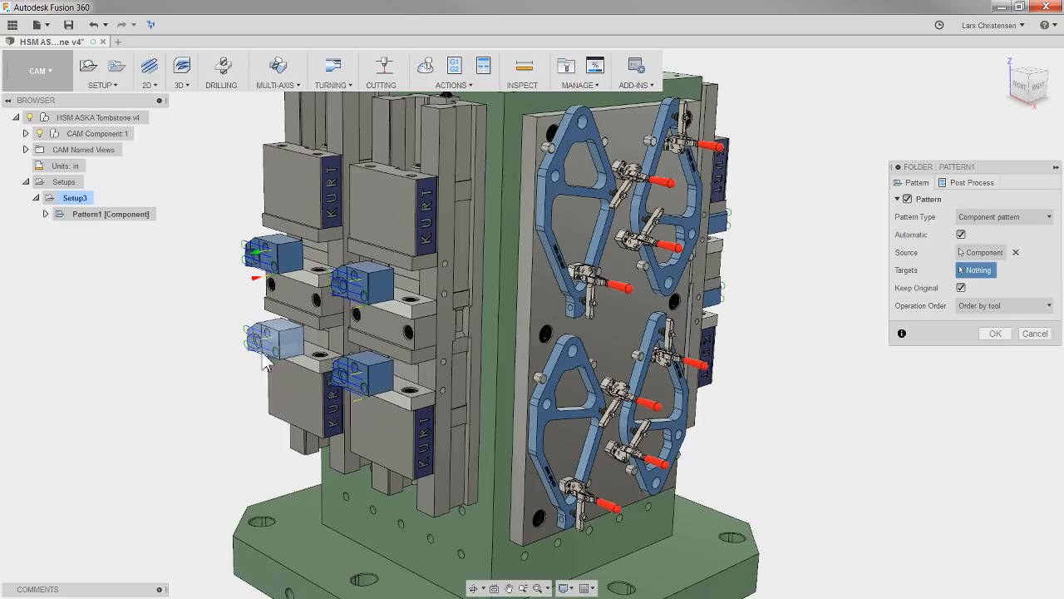
pyautogui.keyDown('shift'); pyautogui.moveTo(369, 404); pyautogui.dragTo(521, 408, button='middle'); pyautogui.keyUp('shift')
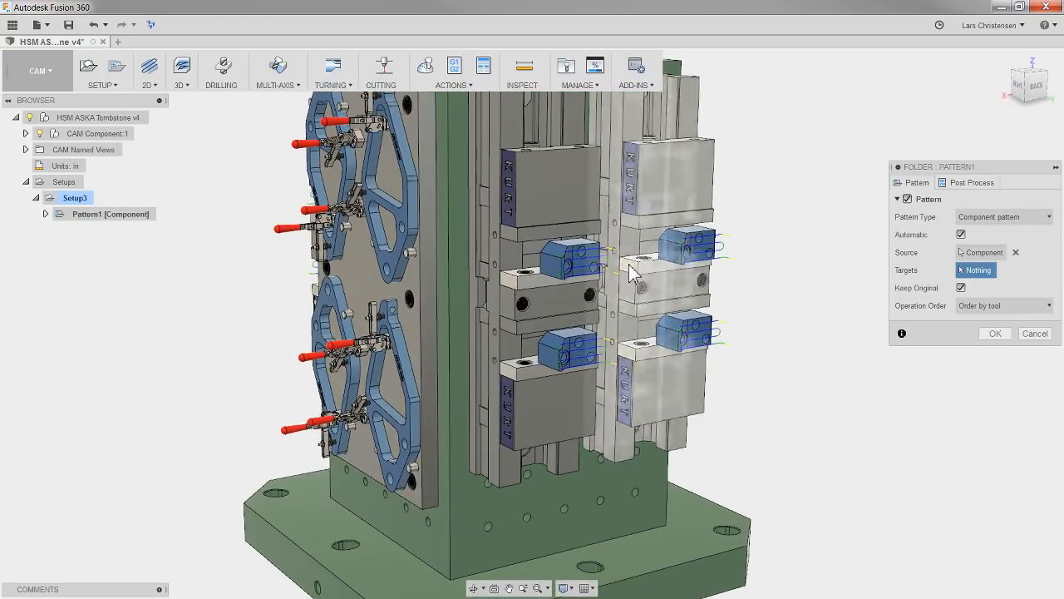
pyautogui.keyDown('shift'); pyautogui.moveTo(728, 353); pyautogui.dragTo(827, 415, button='middle'); pyautogui.keyUp('shift')
pyautogui.click(998, 305)
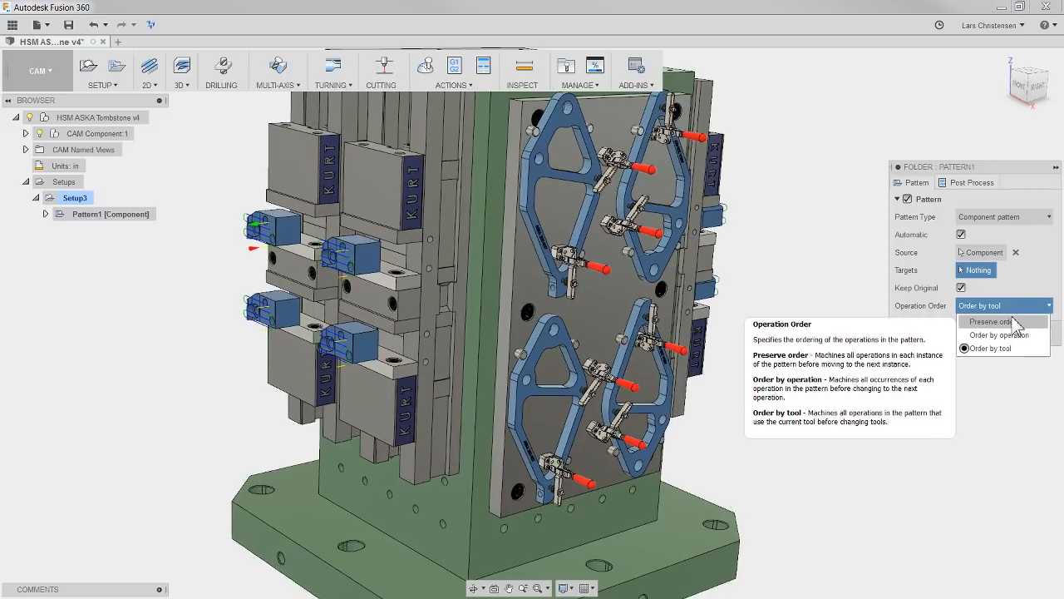
pyautogui.click(1011, 348)
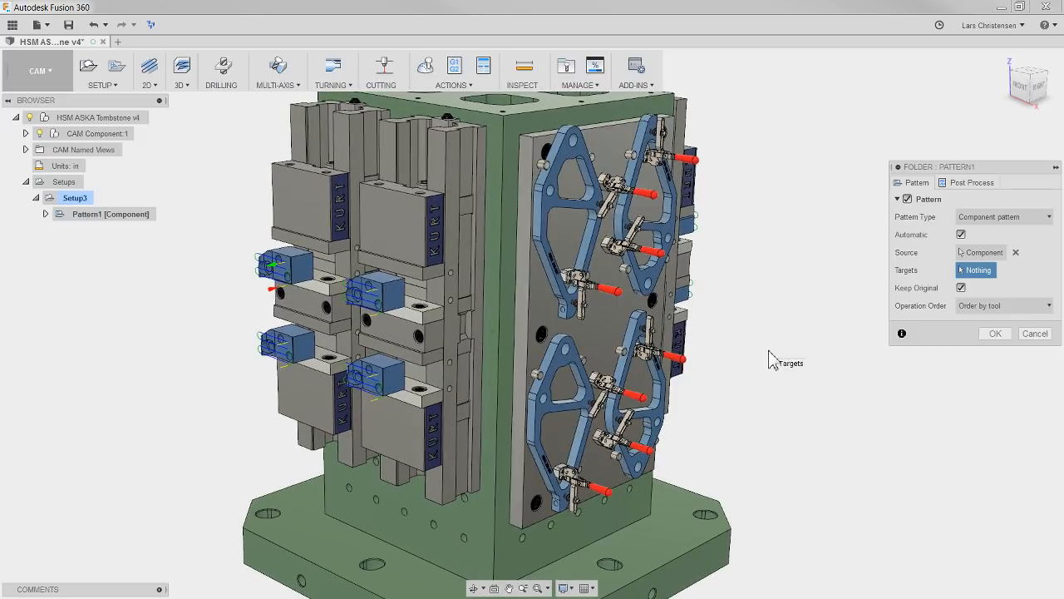
pyautogui.click(996, 334)
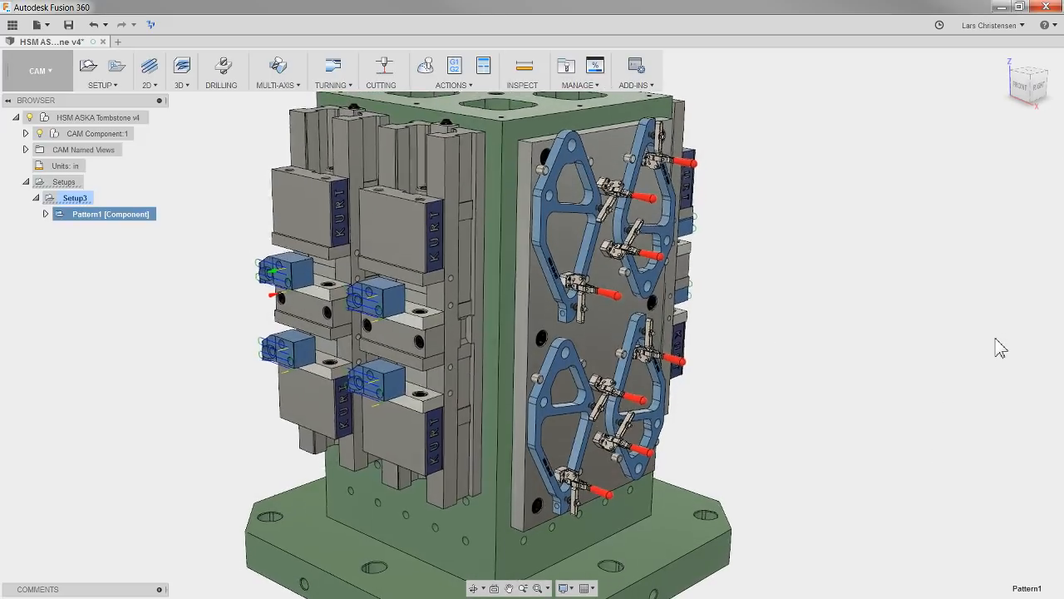
# - Simulate the automatic component pattern, checking the tool's path from block to block, and close the simulation
pyautogui.click(431, 75)
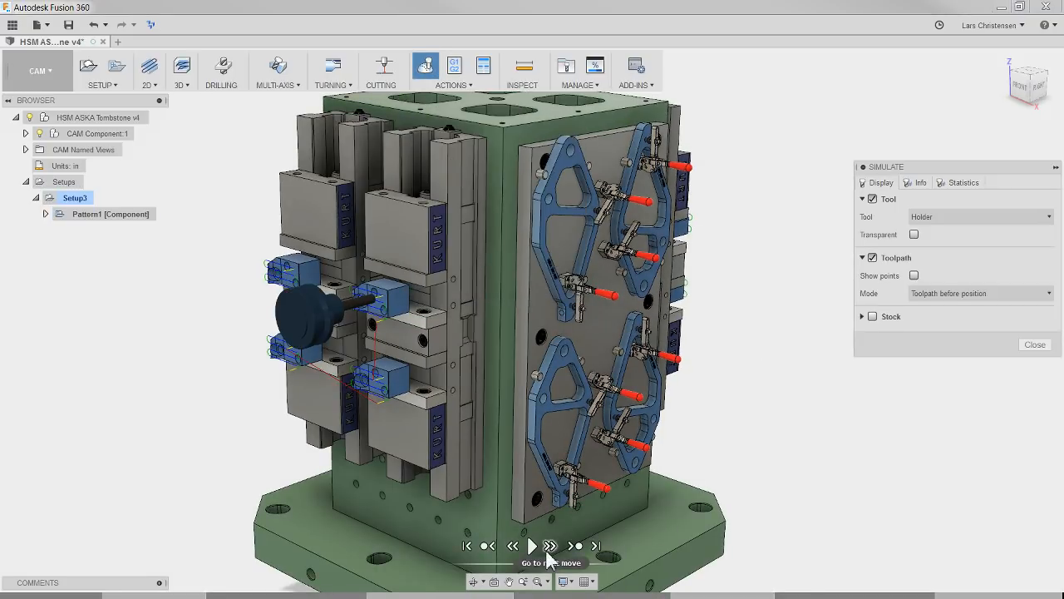
pyautogui.click(533, 545)
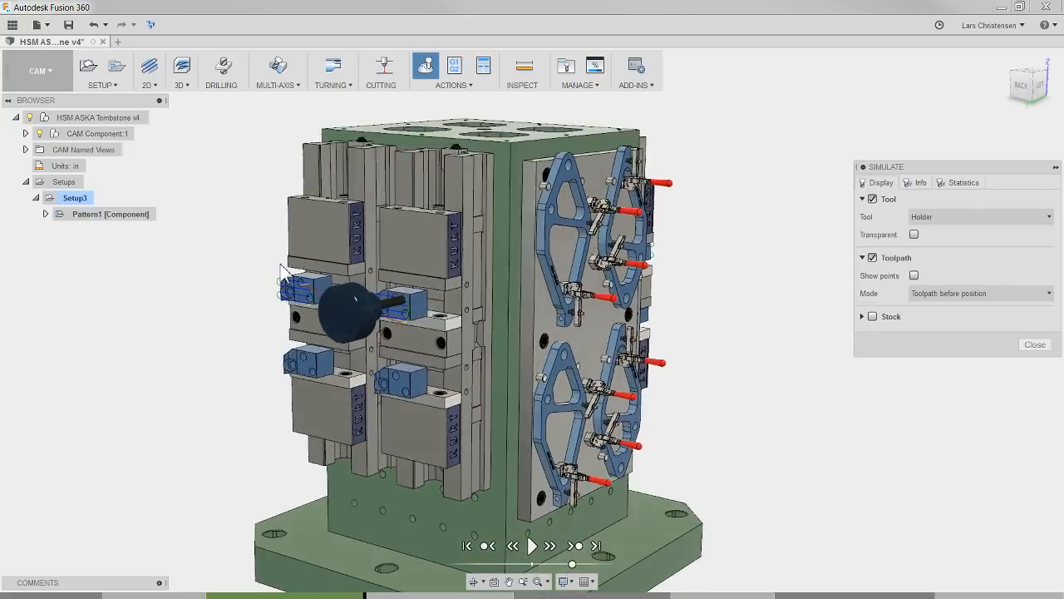
pyautogui.click(532, 546)
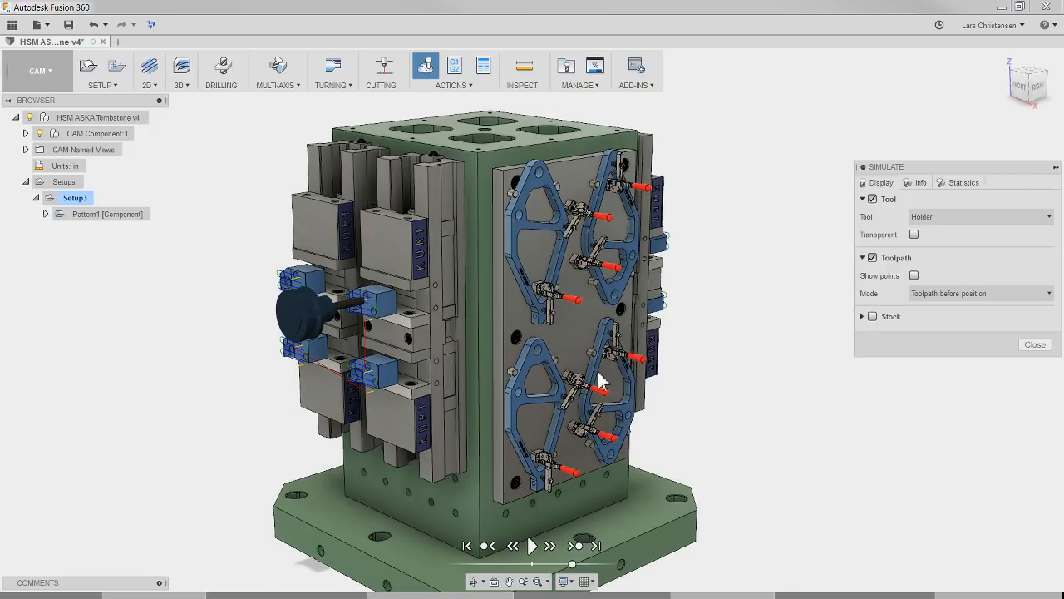
pyautogui.click(1035, 345)
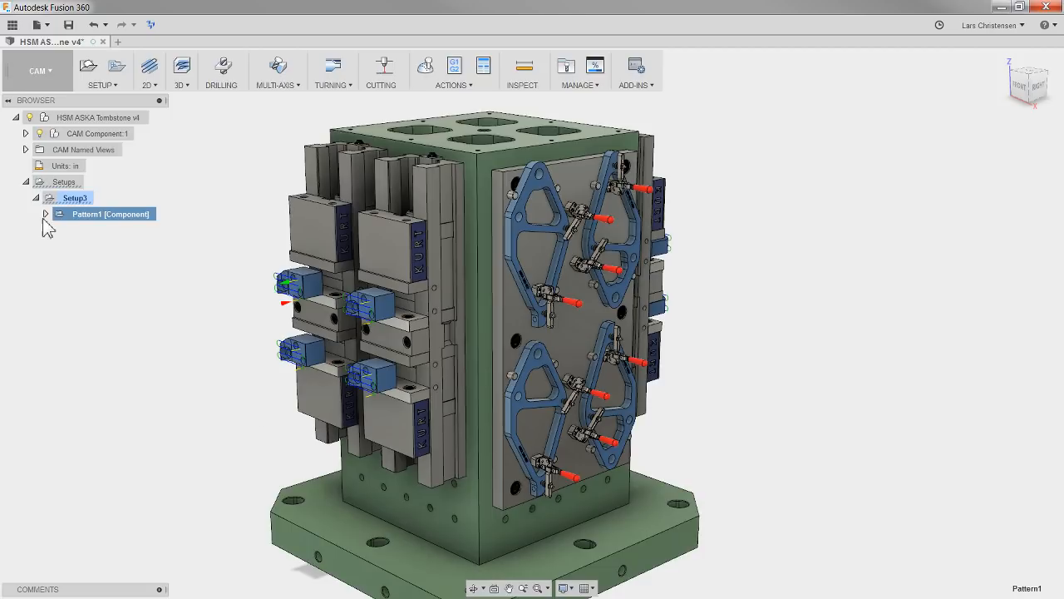
# - Edit Pattern1, turn off automatic target detection and activate manual target selection
pyautogui.rightClick(92, 223)
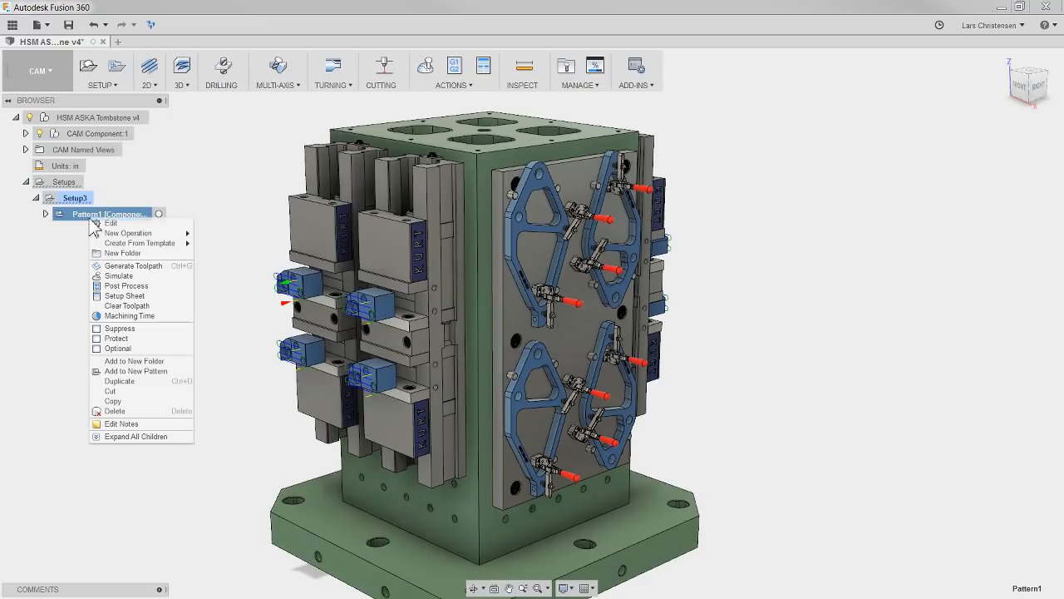
pyautogui.click(105, 227)
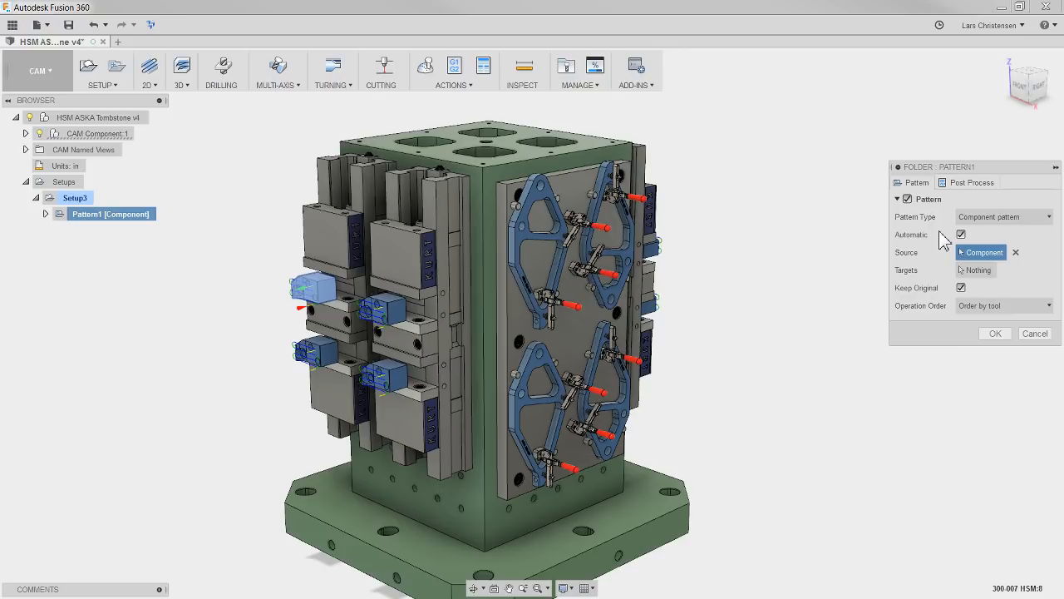
pyautogui.click(961, 235)
pyautogui.click(978, 271)
pyautogui.keyDown('shift'); pyautogui.moveTo(790, 356); pyautogui.dragTo(763, 368, button='middle'); pyautogui.keyUp('shift')
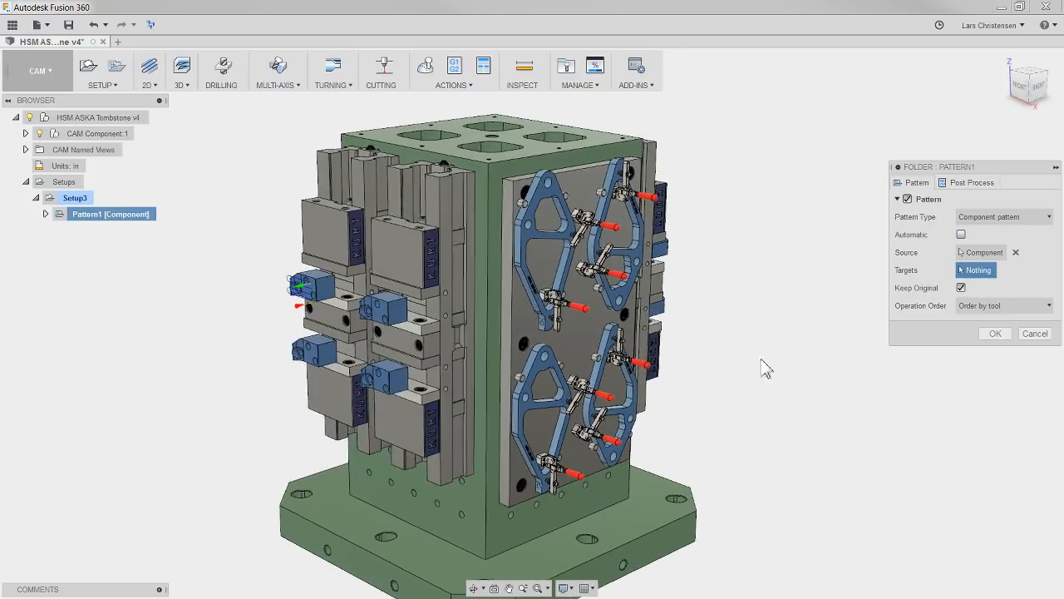
# - Select the other seven vise-held blocks on both sides of the tombstone as pattern targets in machining sequence and confirm
pyautogui.click(380, 321)
pyautogui.click(389, 365)
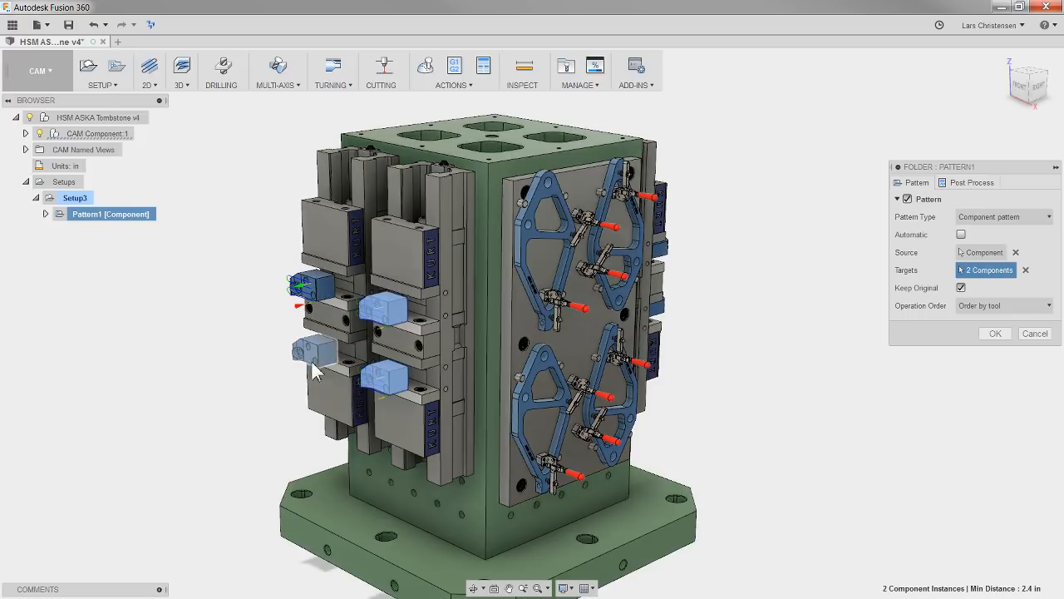
pyautogui.click(312, 357)
pyautogui.moveTo(324, 385)
pyautogui.keyDown('shift'); pyautogui.mouseDown(button='middle')
pyautogui.moveTo(356, 415)
pyautogui.moveTo(321, 401)
pyautogui.mouseUp(button='middle'); pyautogui.keyUp('shift')
pyautogui.click(287, 372)
pyautogui.click(275, 348)
pyautogui.click(270, 276)
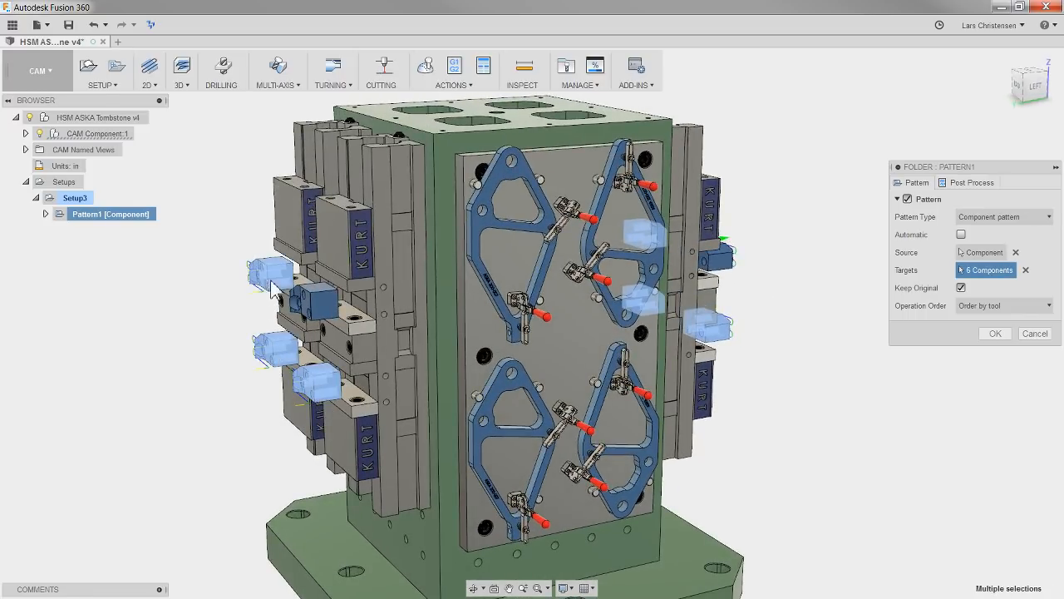
pyautogui.click(316, 304)
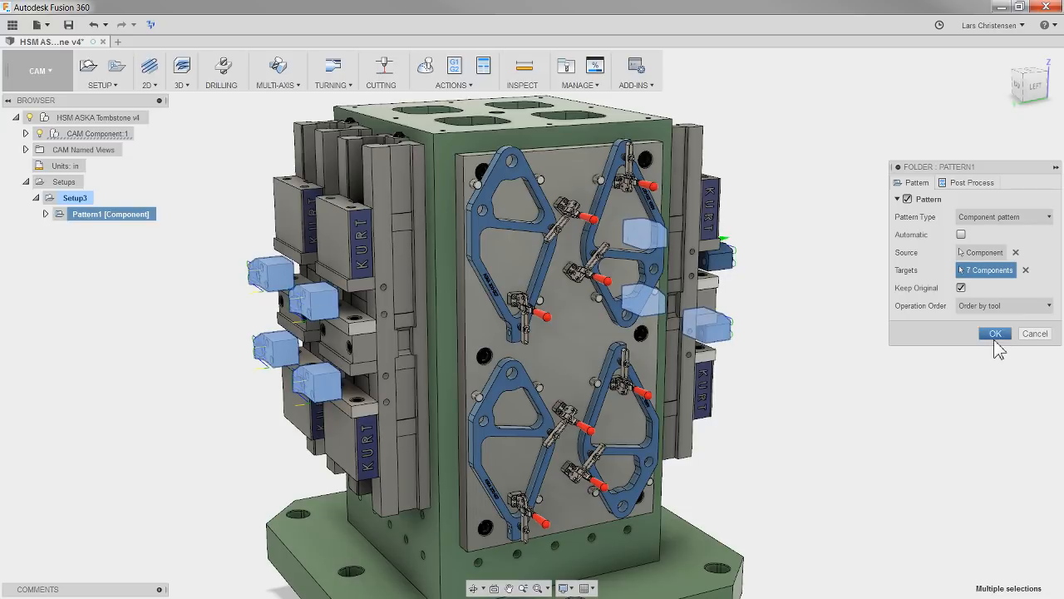
pyautogui.click(995, 334)
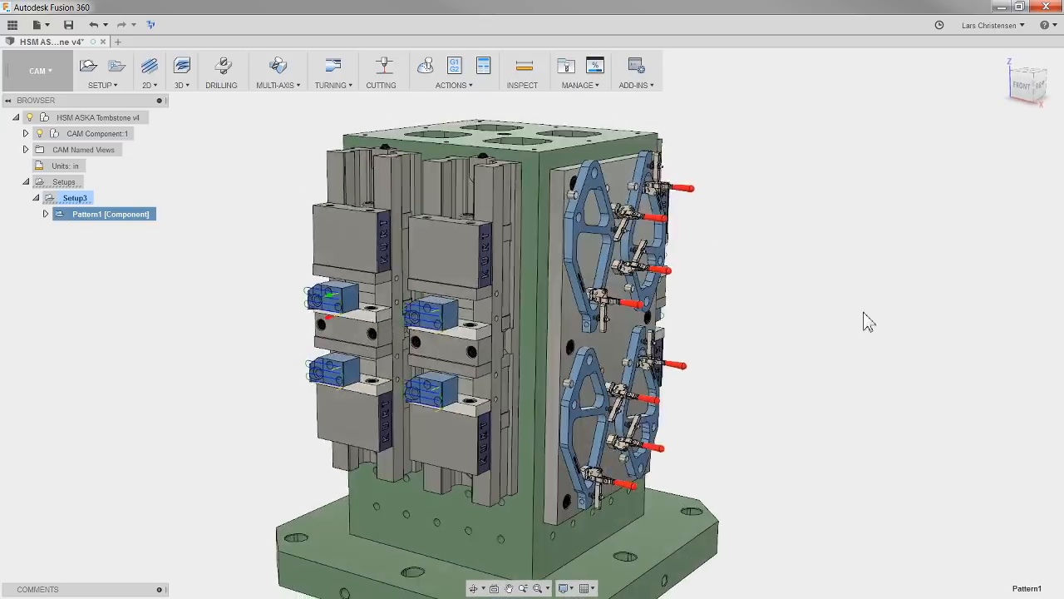
# - Simulate the manually targeted pattern to check the machining sequence across both sides of the tombstone, and close the simulation
pyautogui.click(425, 67)
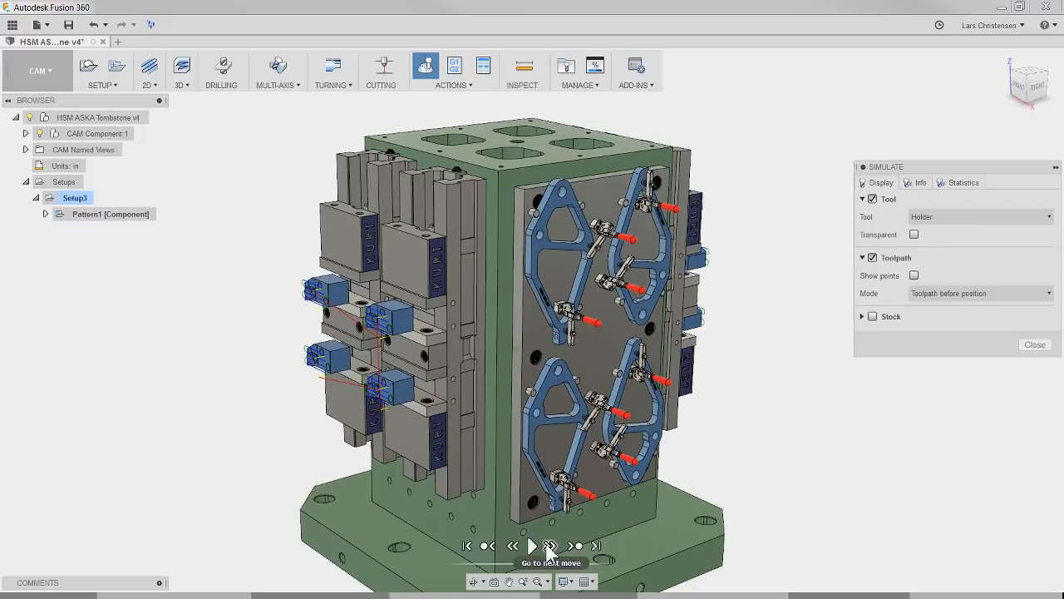
pyautogui.click(533, 548)
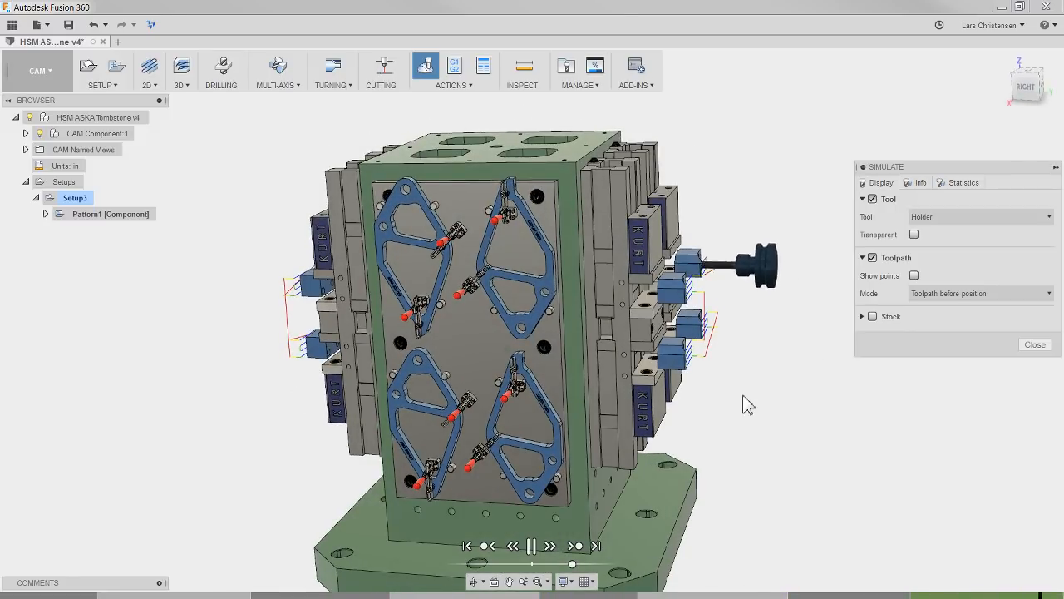
pyautogui.keyDown('shift'); pyautogui.moveTo(743, 395); pyautogui.dragTo(865, 398, button='middle'); pyautogui.keyUp('shift')
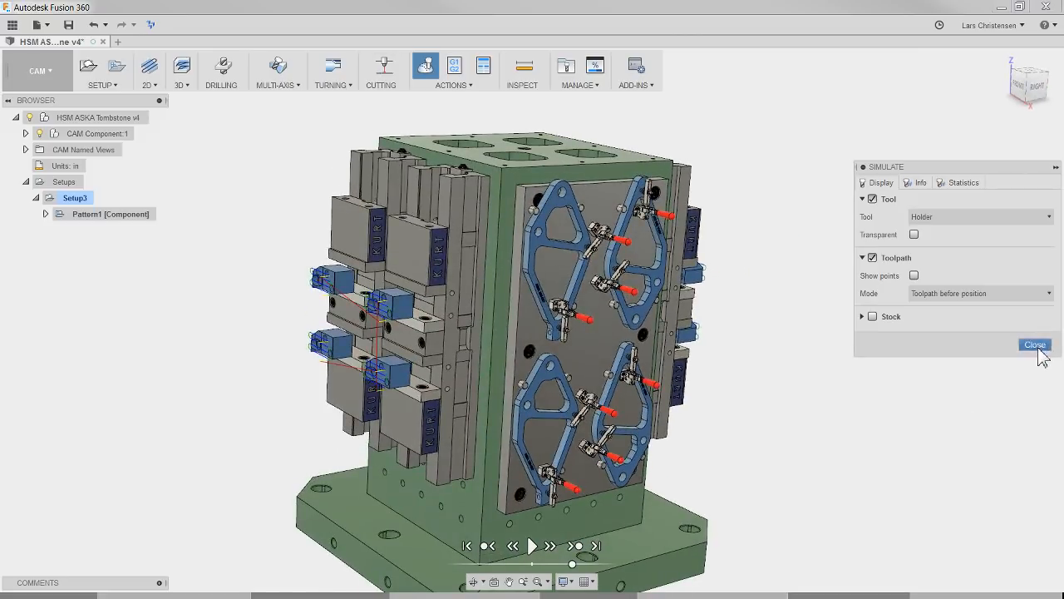
pyautogui.click(1035, 344)
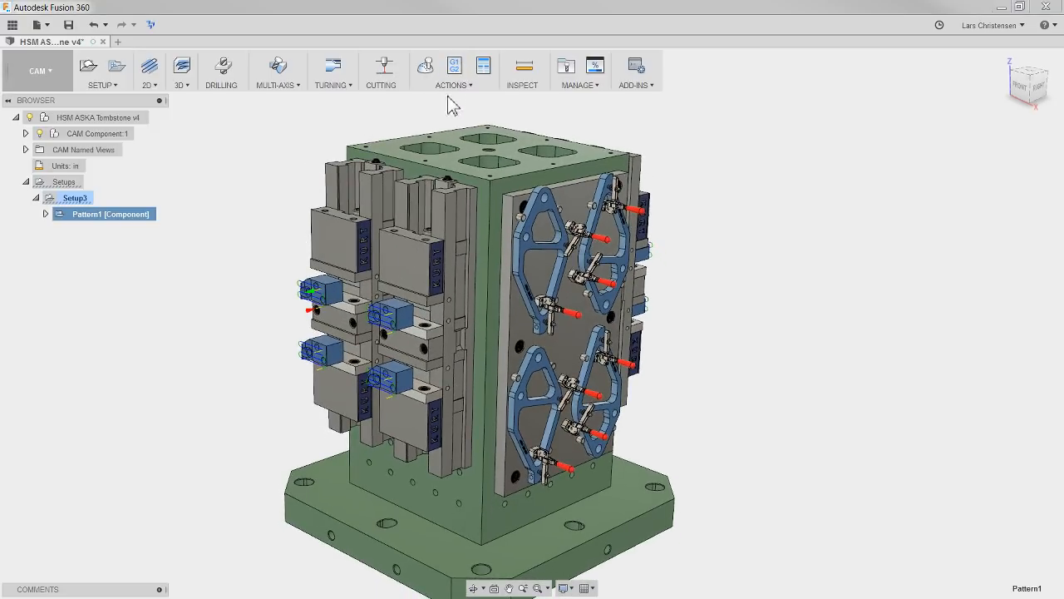
# - Post the component pattern, replacing 1001.nc, and highlight the first B-axis rotation in the posted NC code
pyautogui.click(644, 392)
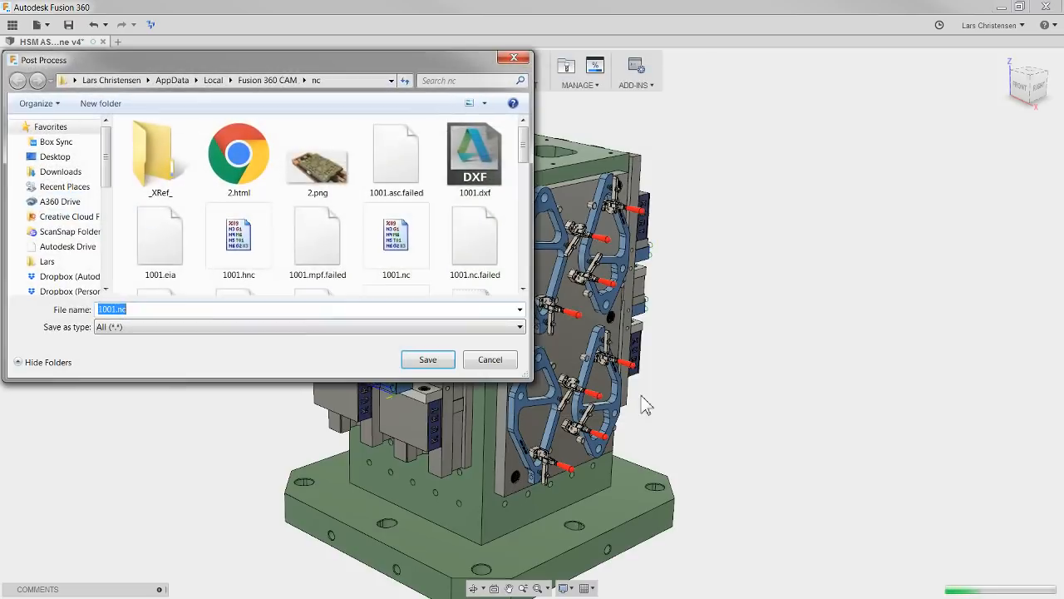
pyautogui.click(425, 360)
pyautogui.click(574, 307)
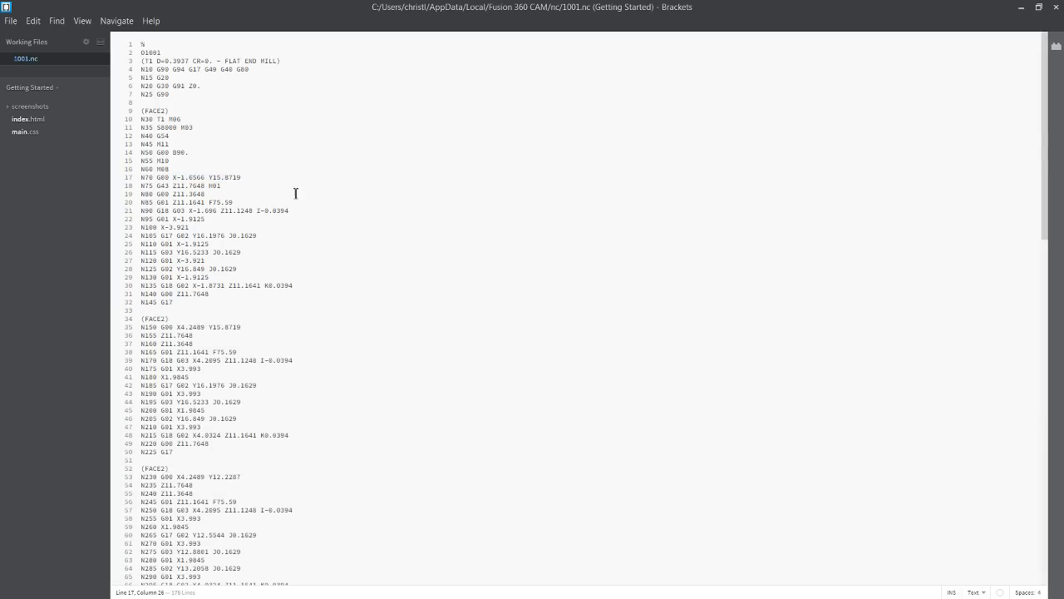
pyautogui.doubleClick(181, 156)
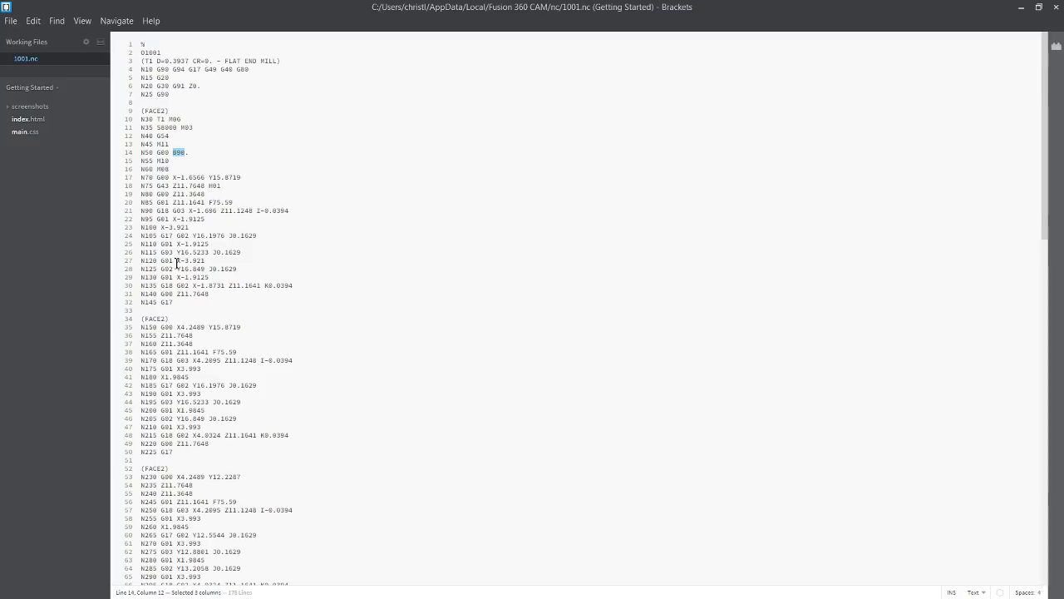
# - Review the posted Face2 code through the second B-axis rotation to the program end, highlight that rotation, and return to the start
pyautogui.scroll(-3, 179, 384)
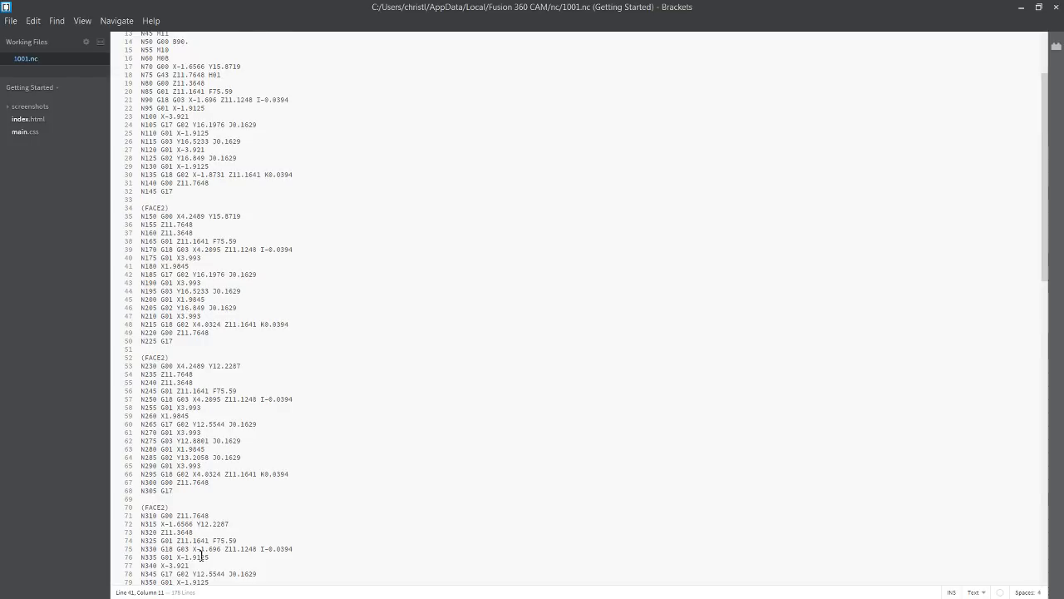
pyautogui.scroll(-6, 170, 481)
pyautogui.scroll(-3, 170, 478)
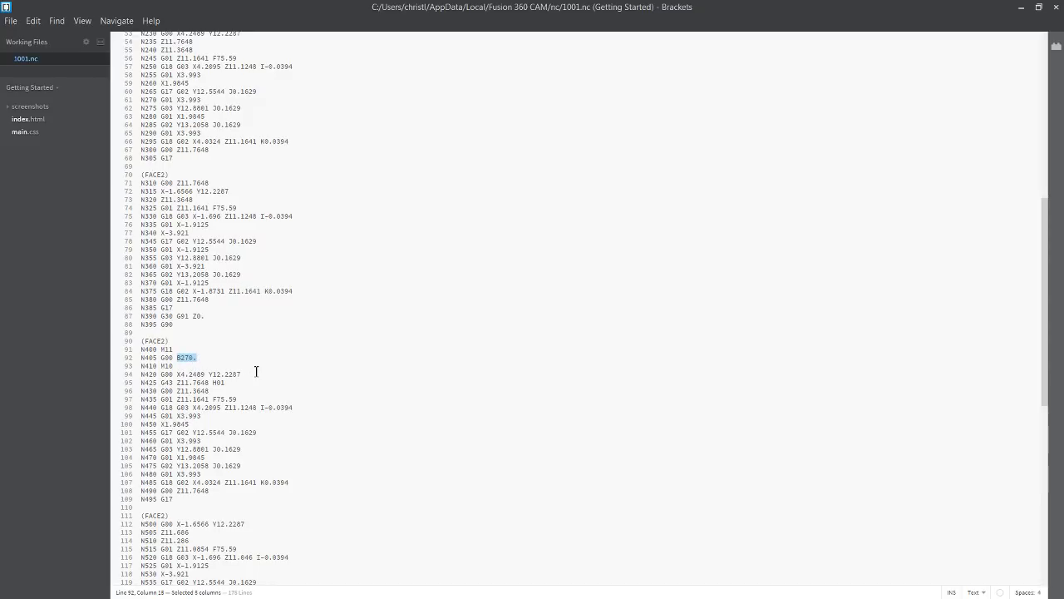
pyautogui.scroll(-6, 256, 371)
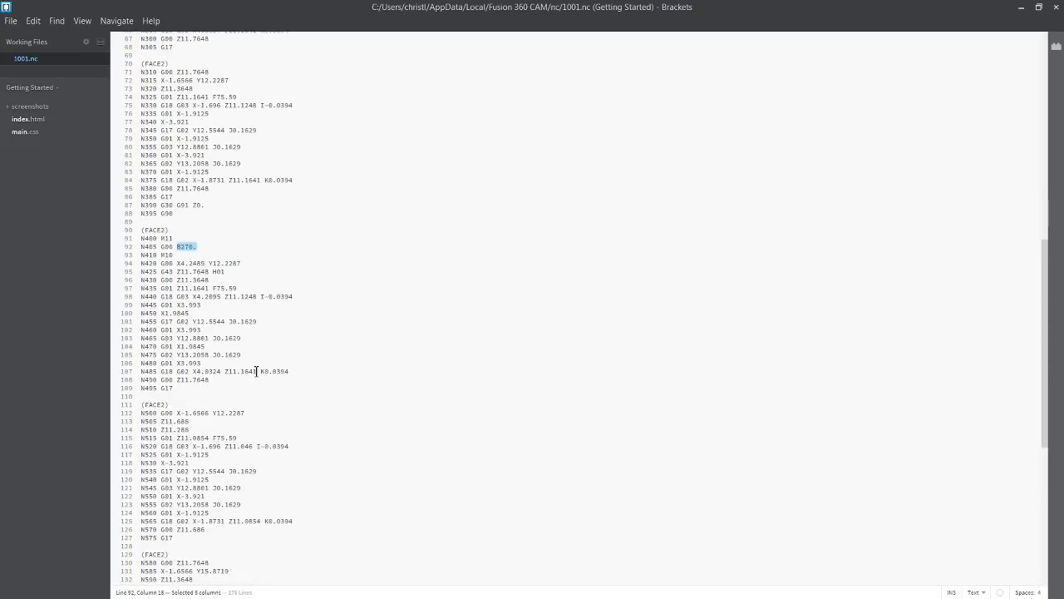
pyautogui.scroll(-7, 382, 421)
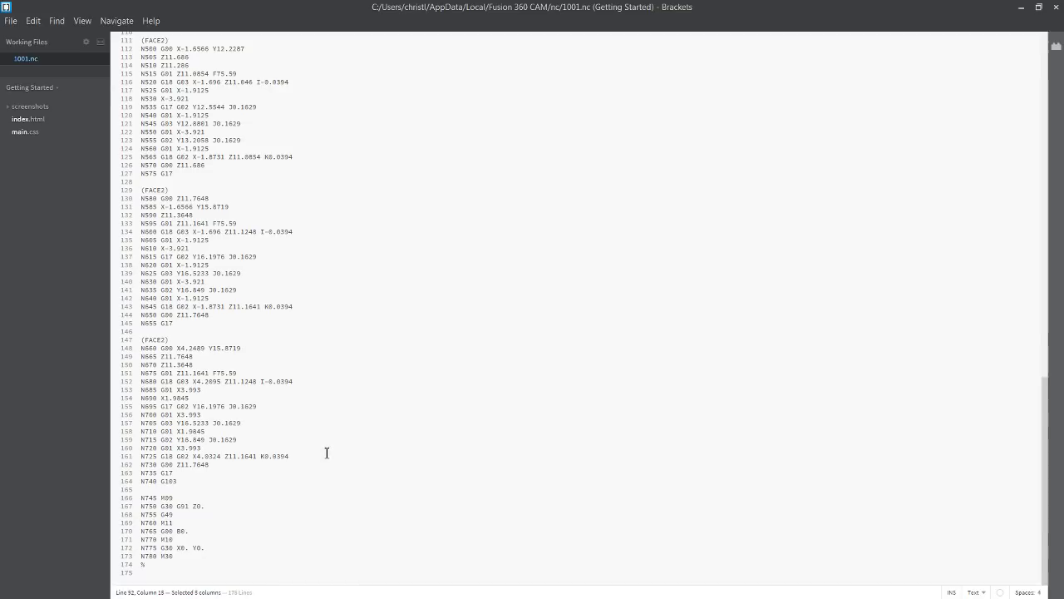
pyautogui.scroll(20, 327, 452)
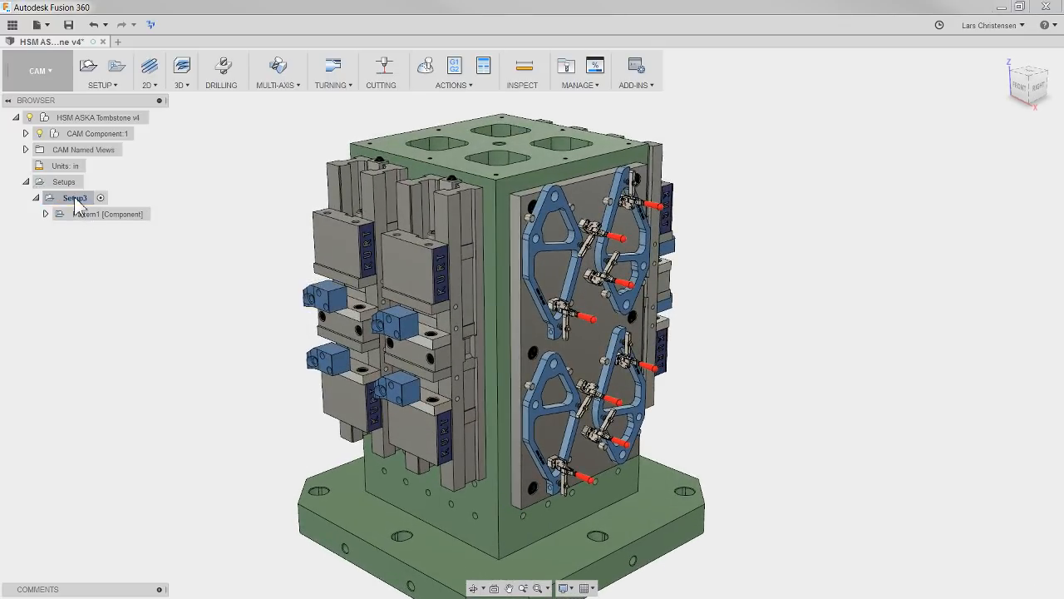
# - Delete Setup3 and create a new milling setup using the upper outer vise-held block as its model
pyautogui.press('Delete')
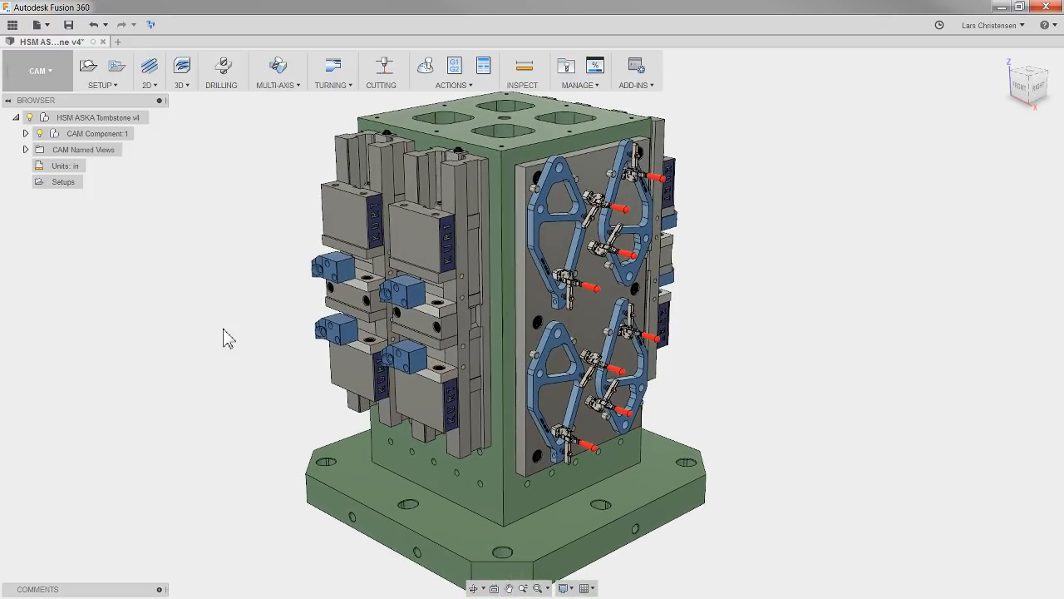
pyautogui.click(87, 67)
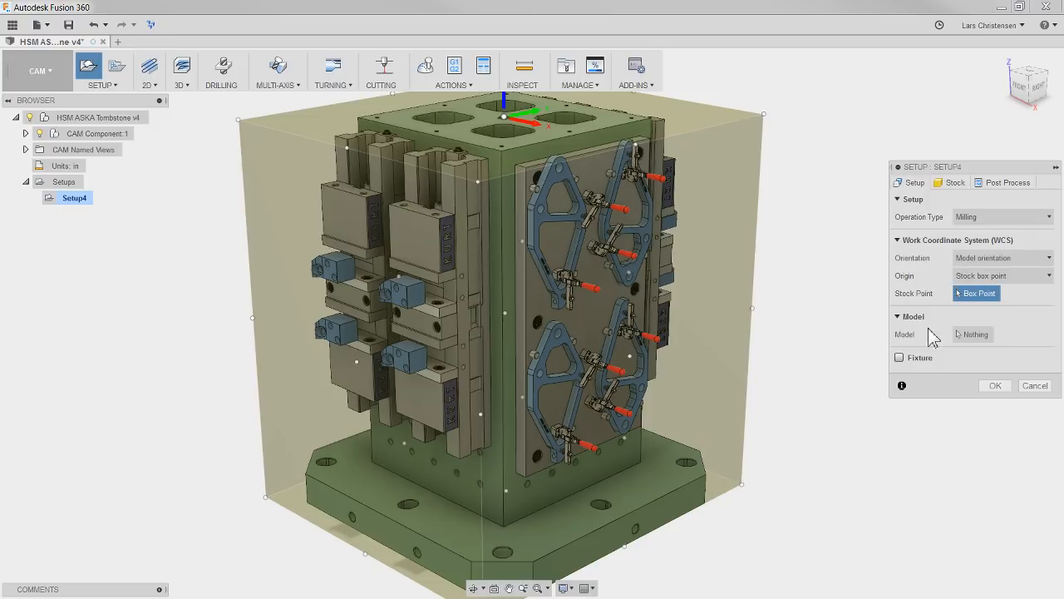
pyautogui.click(973, 335)
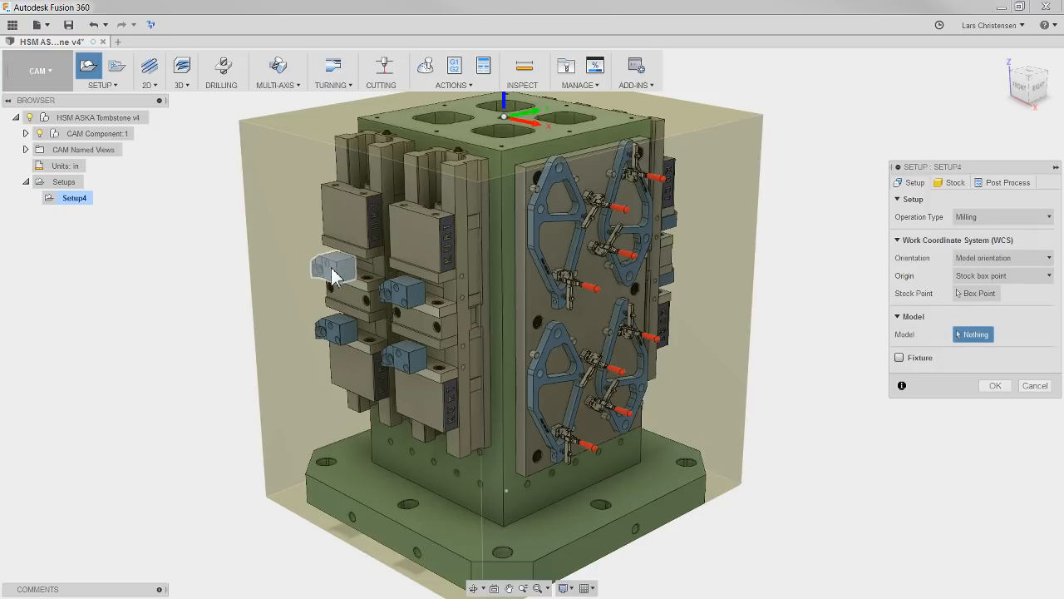
pyautogui.click(332, 269)
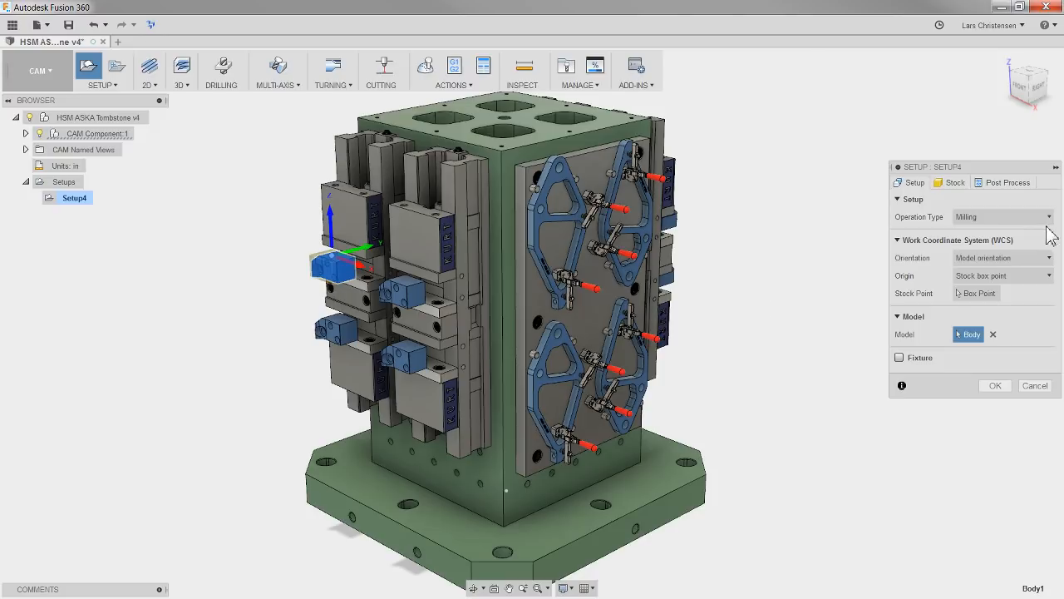
# - Orient the setup's WCS by Z axis/plane and X axis, using the tombstone base's side face for Z and flipping X
pyautogui.click(987, 260)
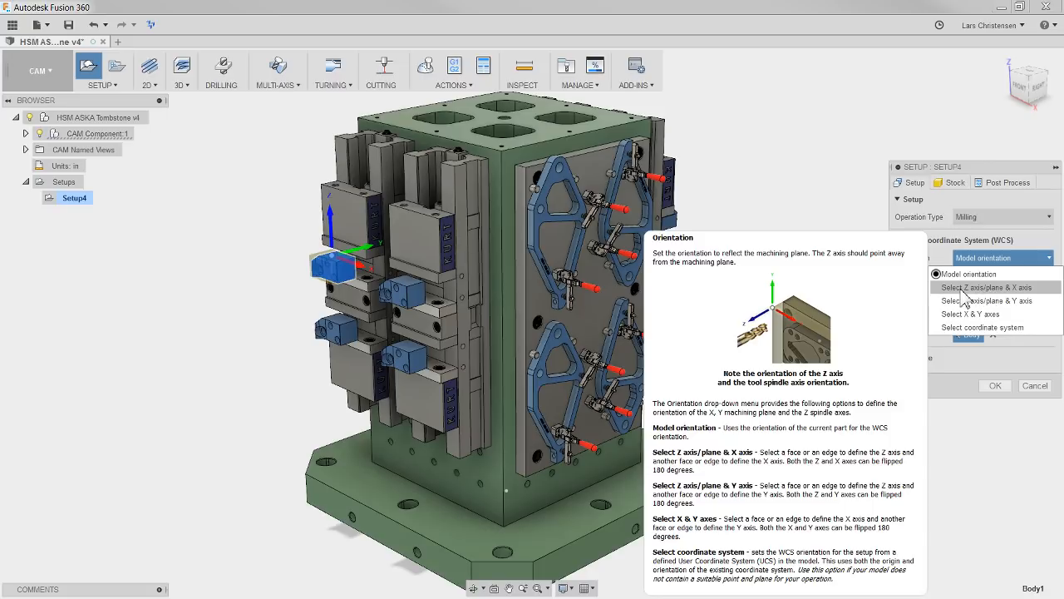
pyautogui.click(964, 288)
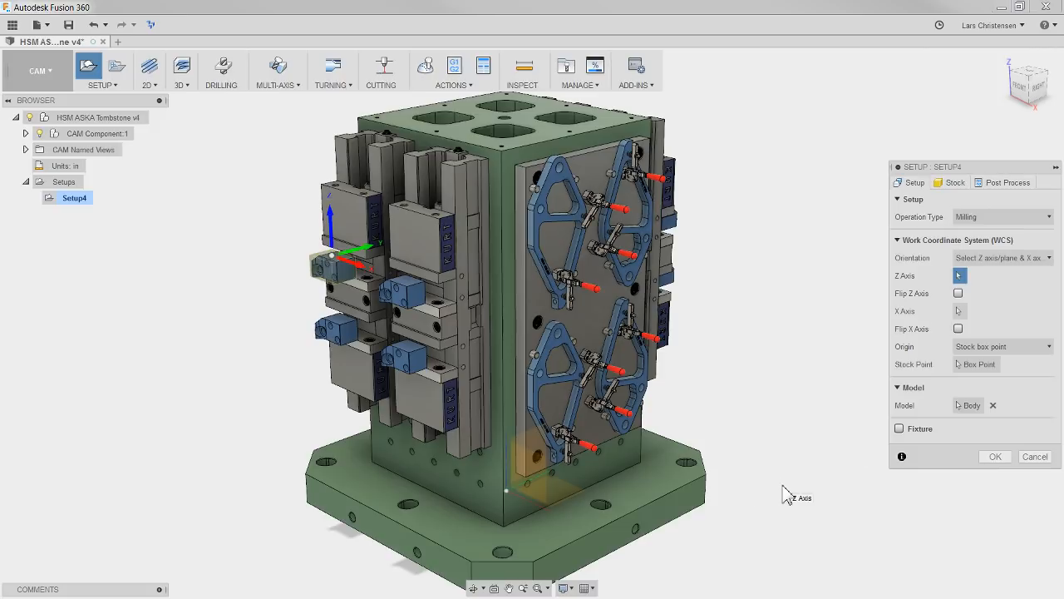
pyautogui.click(665, 516)
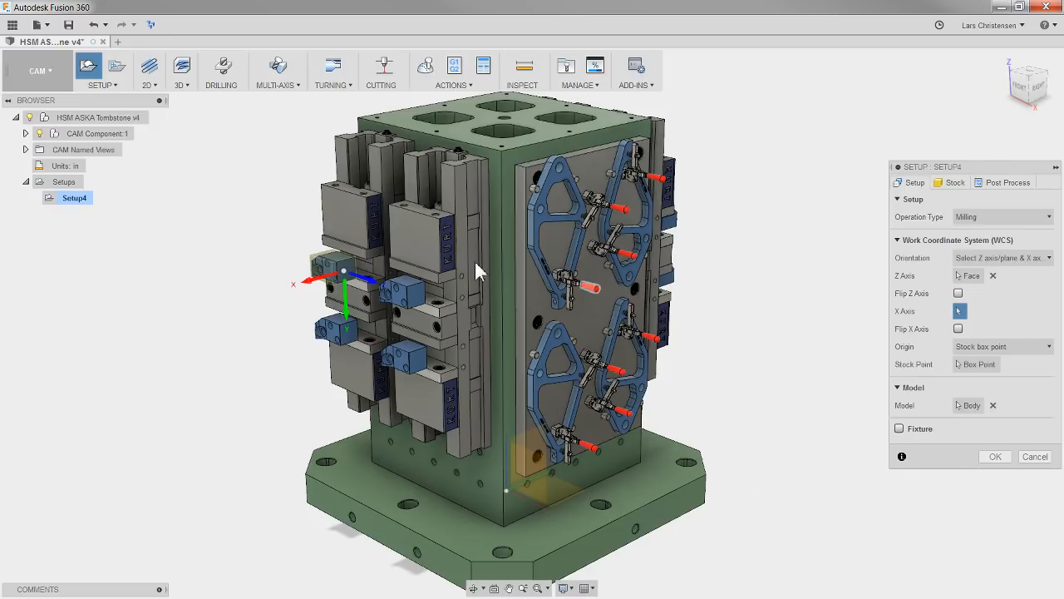
pyautogui.click(959, 329)
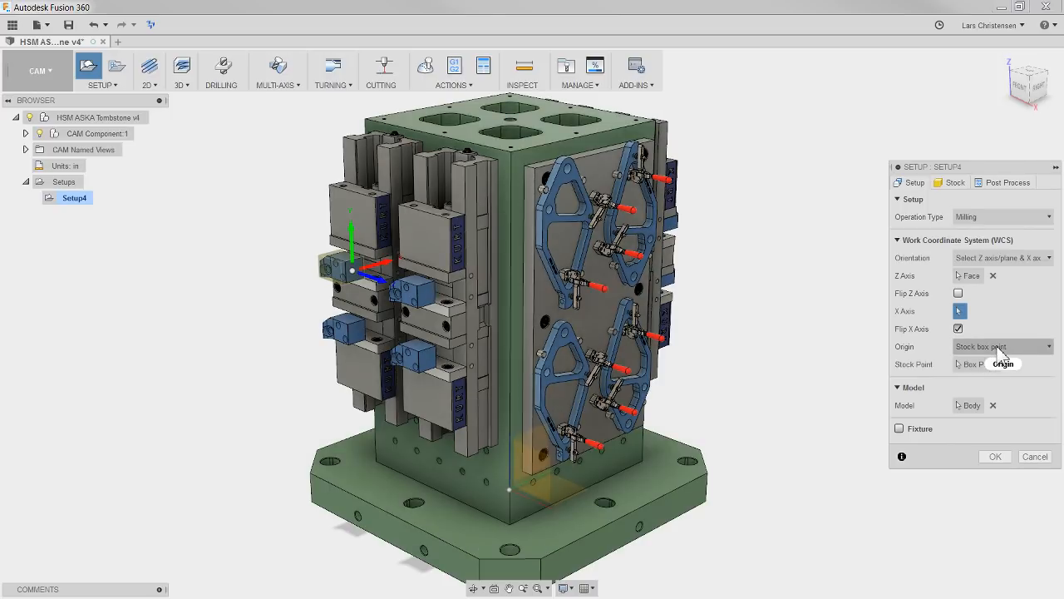
# - Place the WCS origin on the stock box point at the block's upper outer corner
pyautogui.click(980, 366)
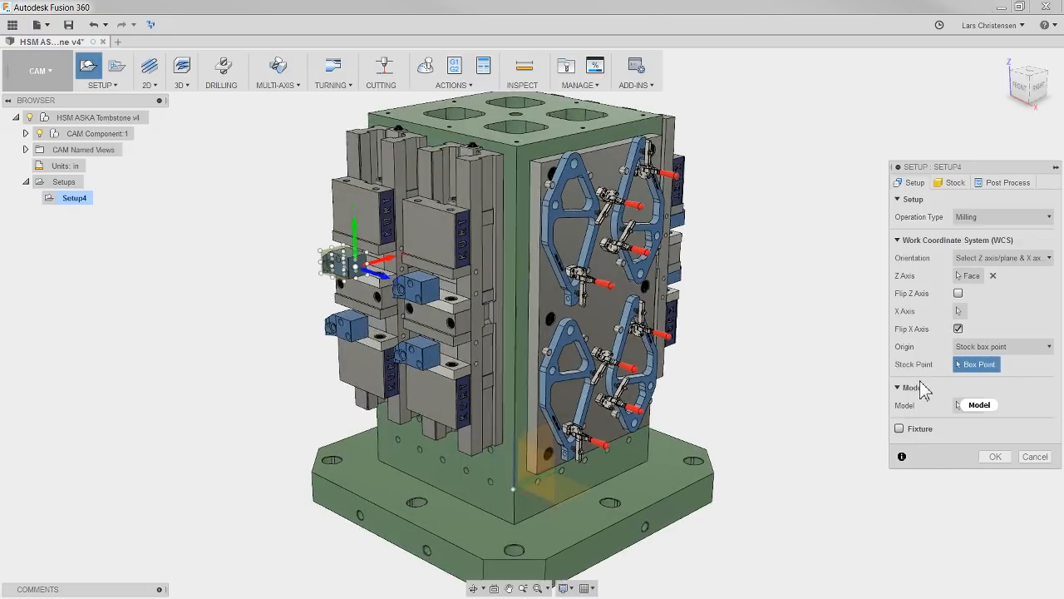
pyautogui.scroll(3, 268, 227)
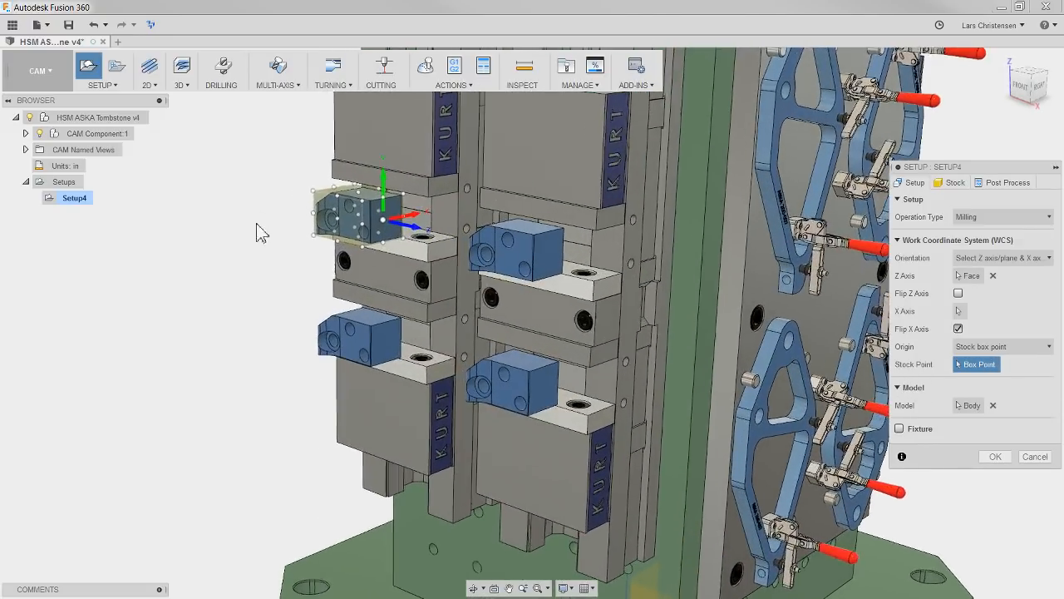
pyautogui.click(313, 191)
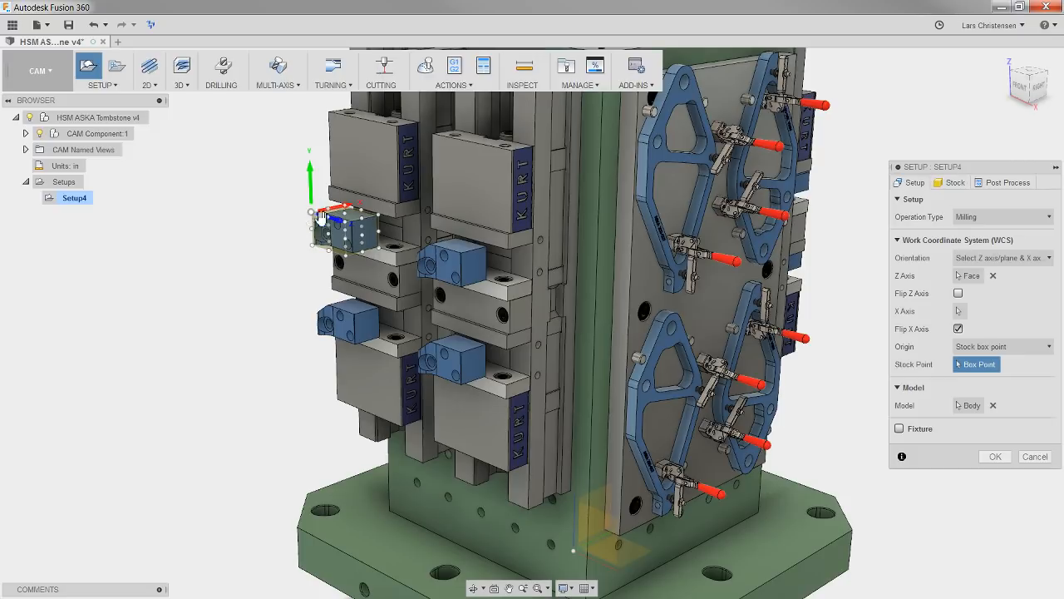
pyautogui.keyDown('shift'); pyautogui.moveTo(321, 220); pyautogui.dragTo(773, 525, button='middle'); pyautogui.keyUp('shift')
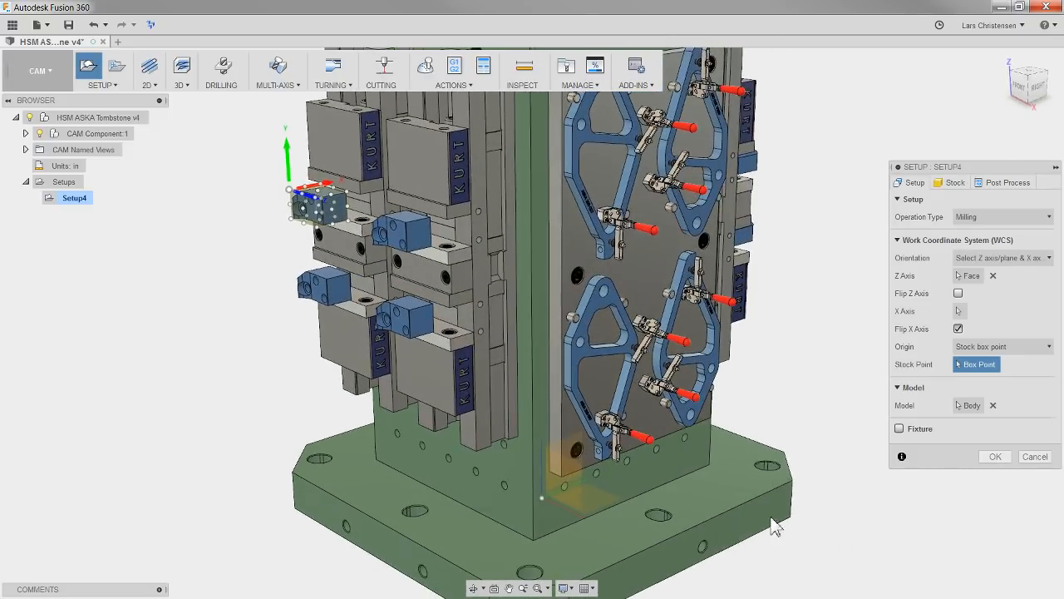
pyautogui.keyDown('shift'); pyautogui.moveTo(704, 555); pyautogui.dragTo(713, 541, button='middle'); pyautogui.keyUp('shift')
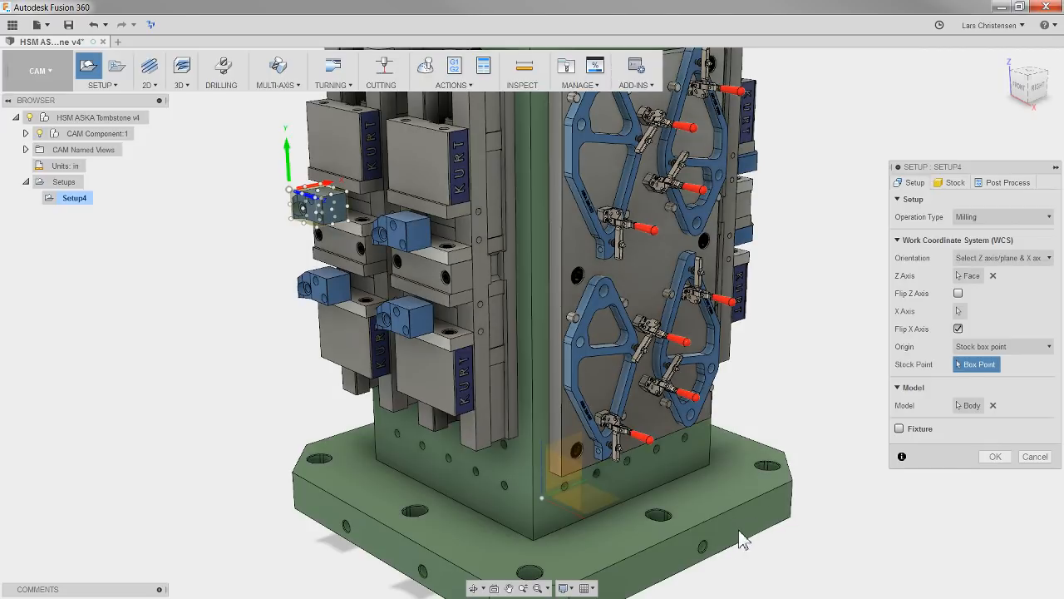
# - Set the setup's WCS offset and probe WCS override to 1 and confirm the setup
pyautogui.click(952, 182)
pyautogui.click(1006, 184)
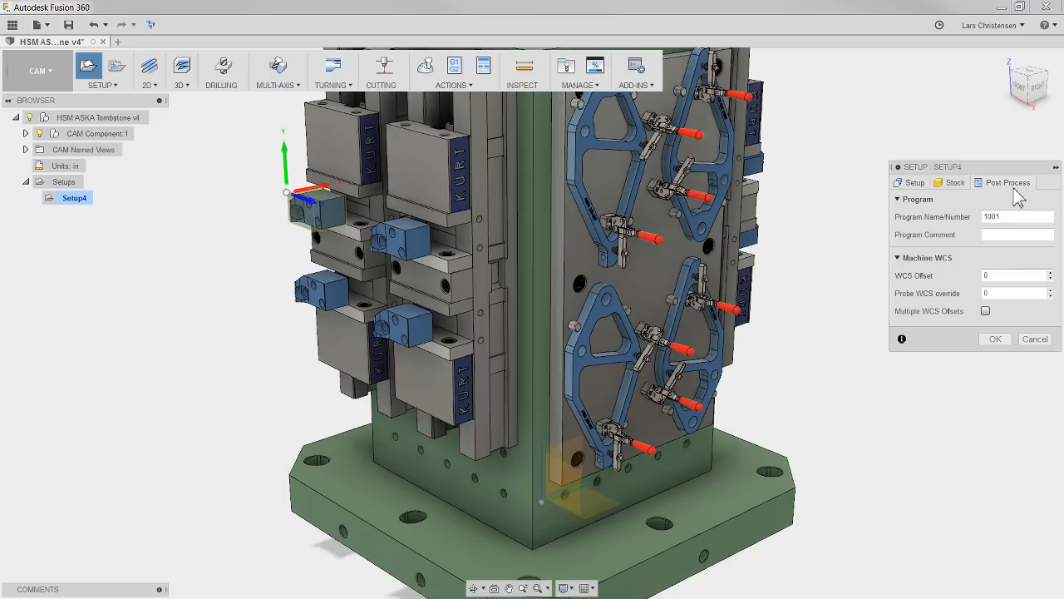
pyautogui.write('1')
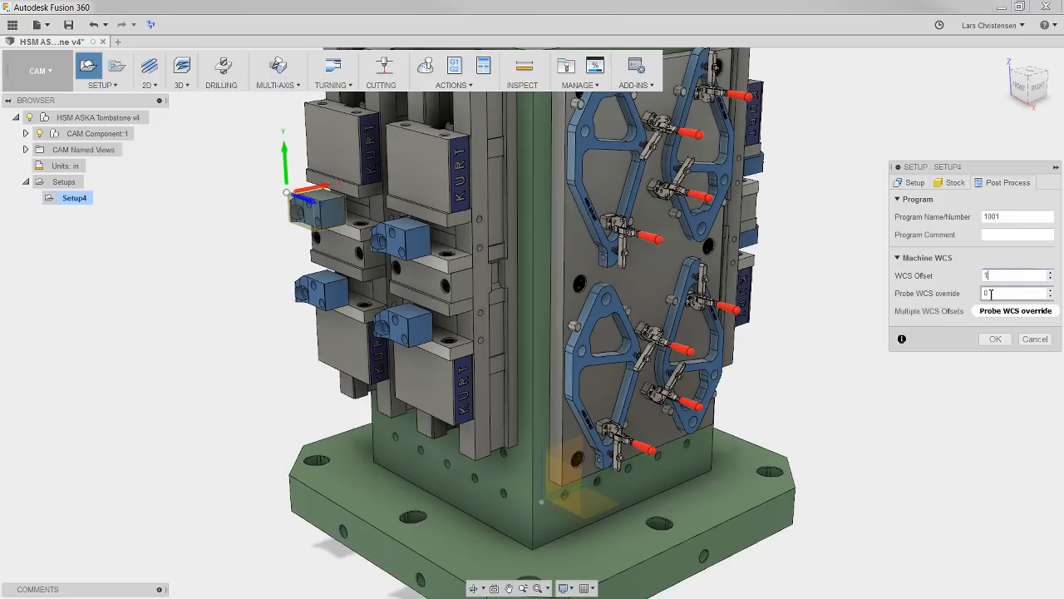
pyautogui.keyDown('shift'); pyautogui.moveTo(494, 195); pyautogui.dragTo(316, 247, button='middle'); pyautogui.keyUp('shift')
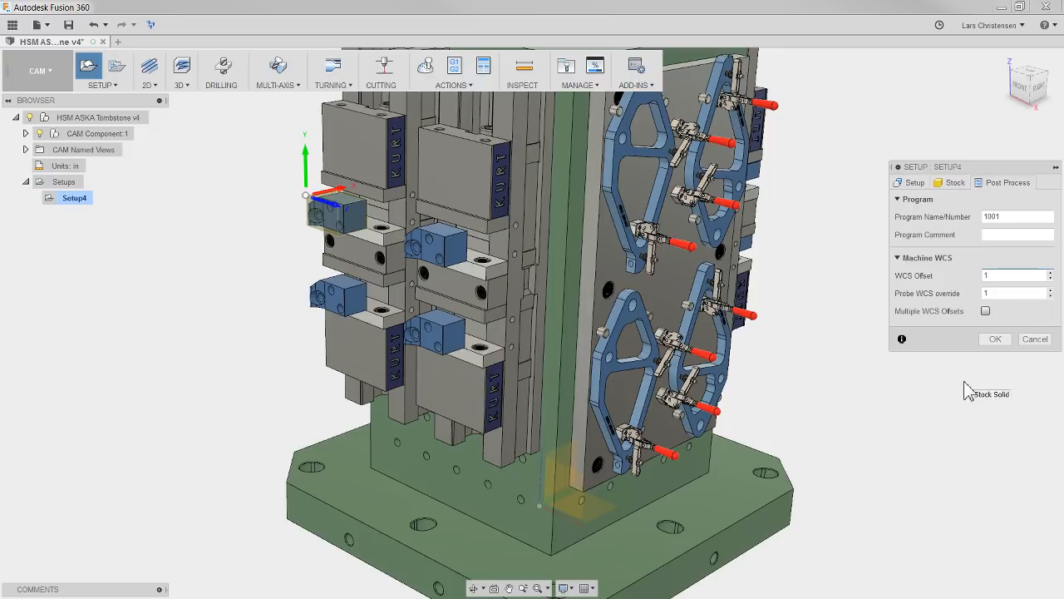
pyautogui.click(995, 339)
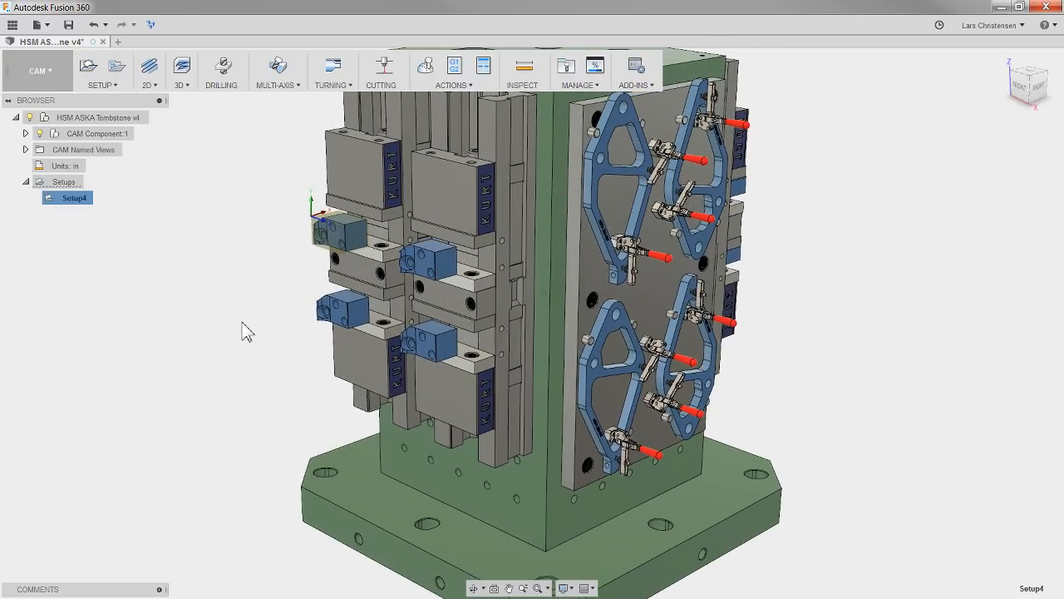
# - Start a 2D Face operation in the new setup with tool #1, the 10 mm flat end mill
pyautogui.click(150, 67)
pyautogui.click(990, 218)
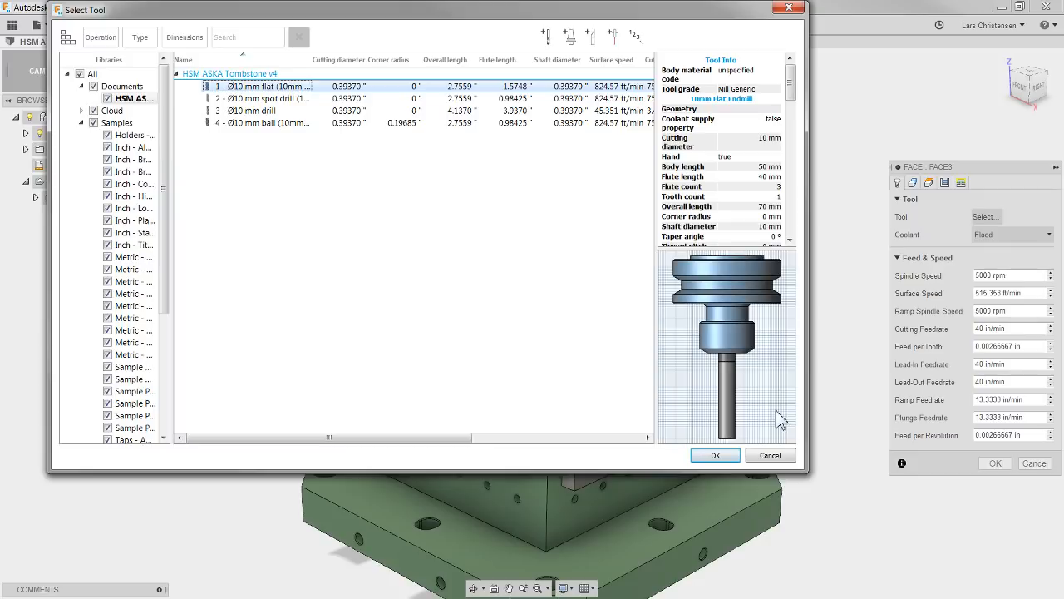
pyautogui.click(715, 455)
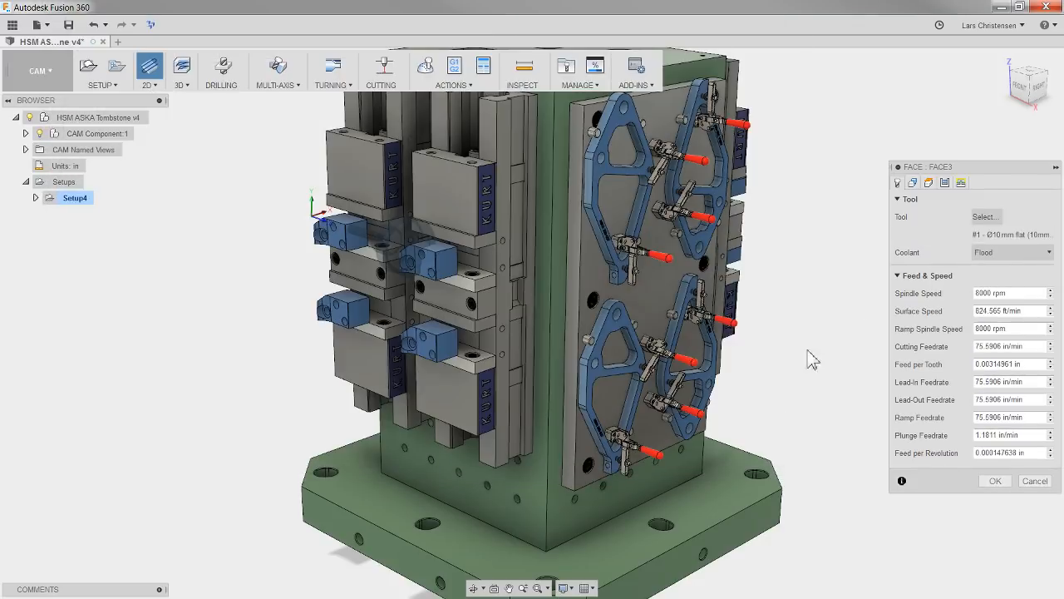
# - Enable Tool Orientation with Z from the block's outward face, set its origin to the upper corner stock box point, and confirm the operation
pyautogui.click(912, 182)
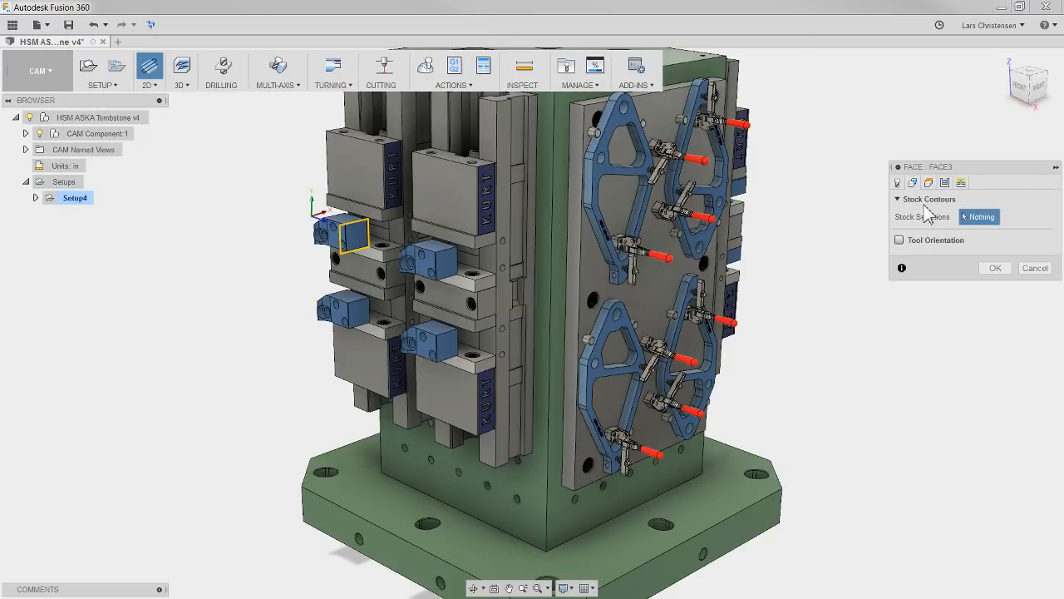
pyautogui.click(900, 241)
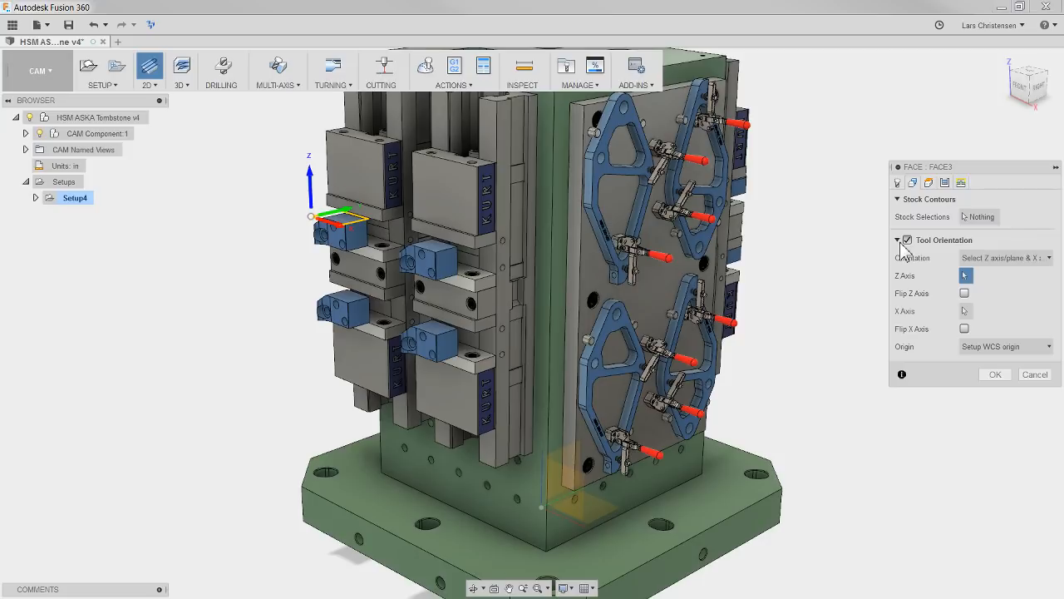
pyautogui.click(345, 251)
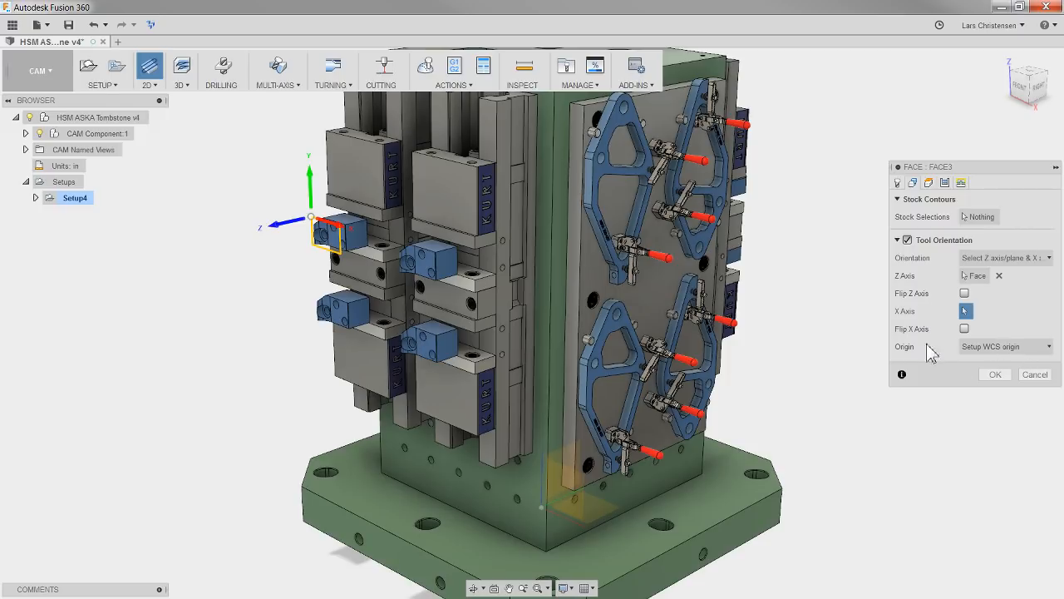
pyautogui.click(1015, 347)
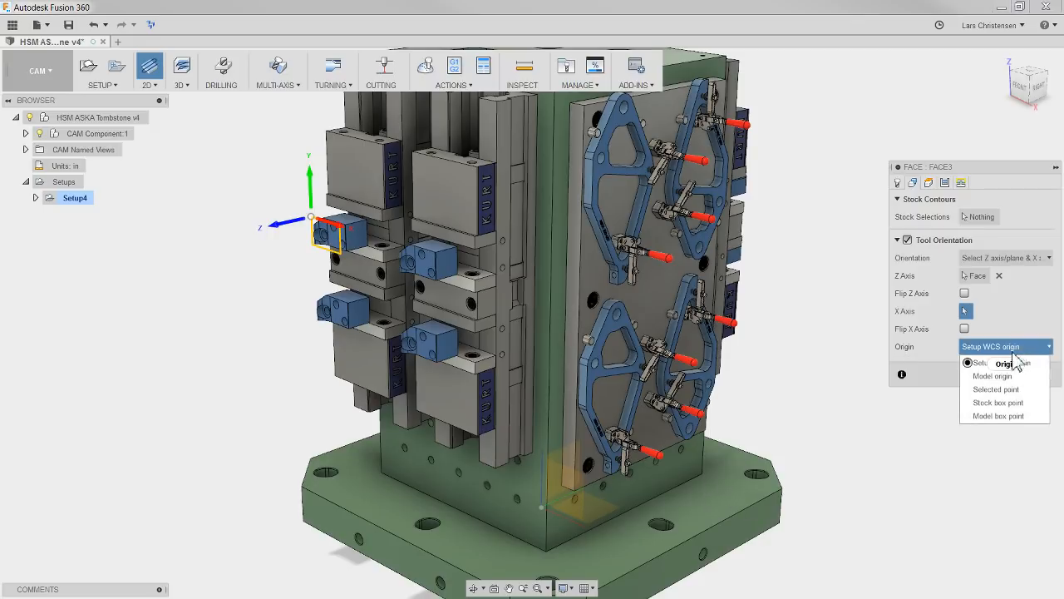
pyautogui.click(997, 402)
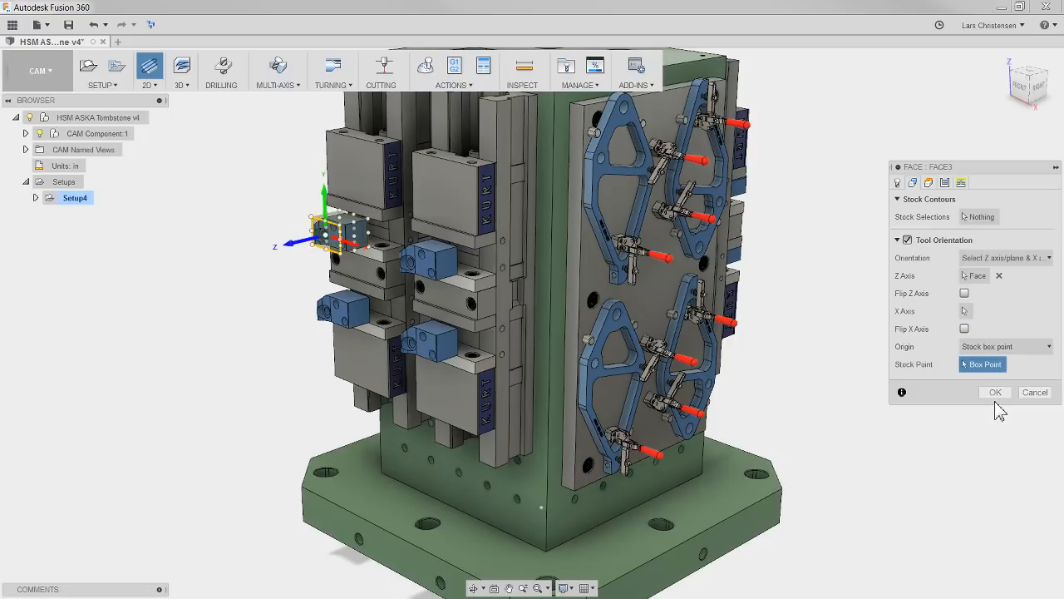
pyautogui.click(312, 221)
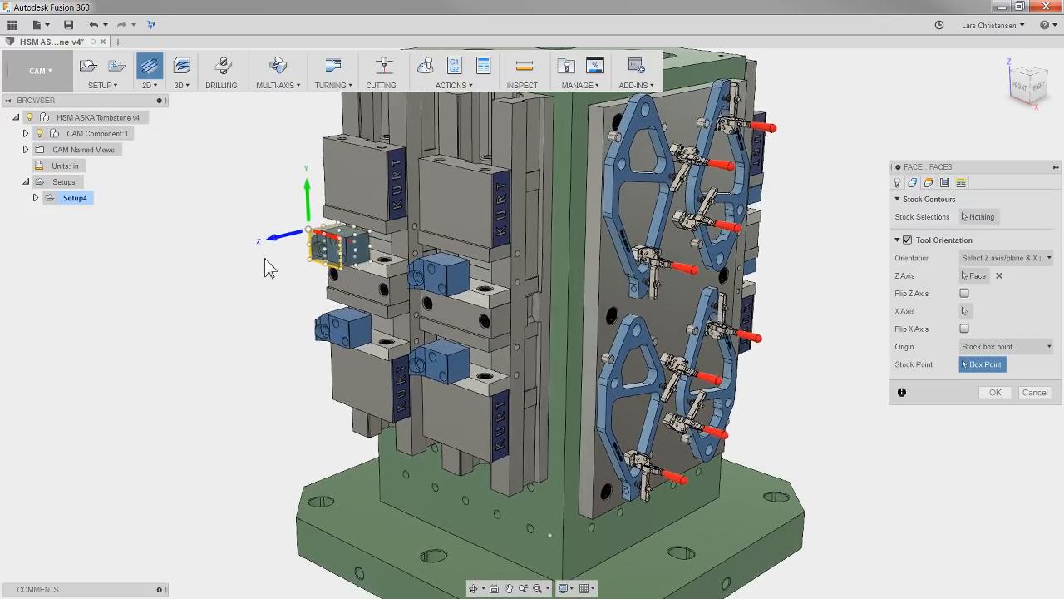
pyautogui.click(997, 392)
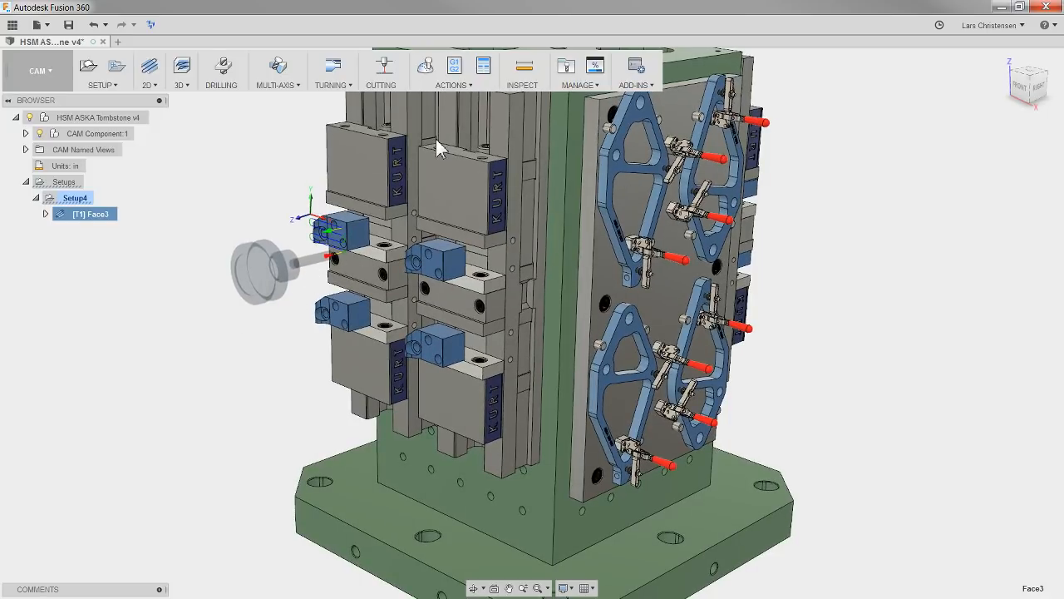
# - Post the Face3 operation, replacing 1001.nc, and highlight the posted code from G54 through the B-axis rotation and first positioning move
pyautogui.click(456, 68)
pyautogui.click(662, 395)
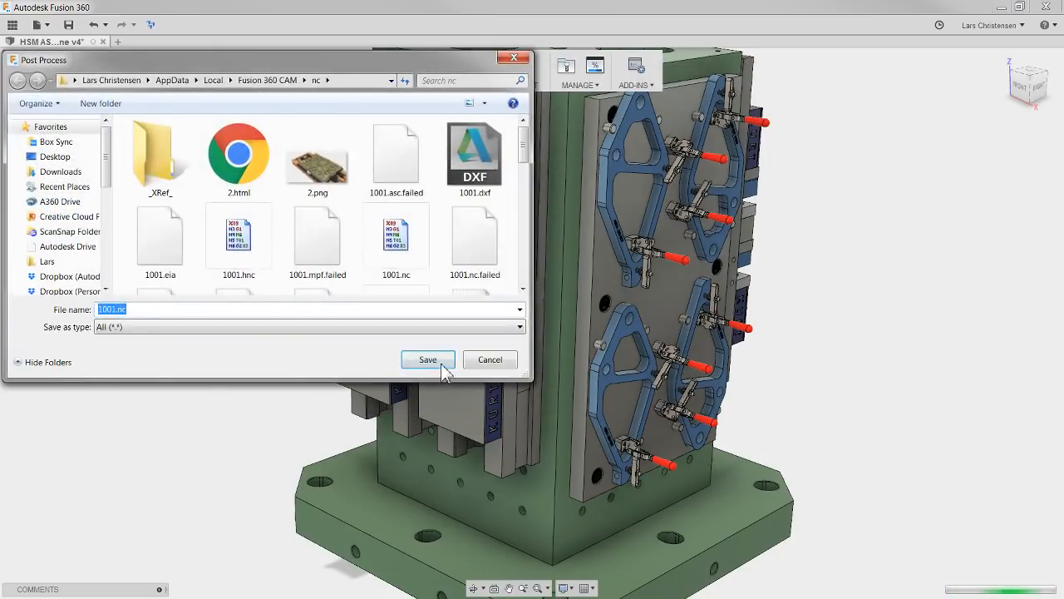
pyautogui.click(428, 359)
pyautogui.click(583, 304)
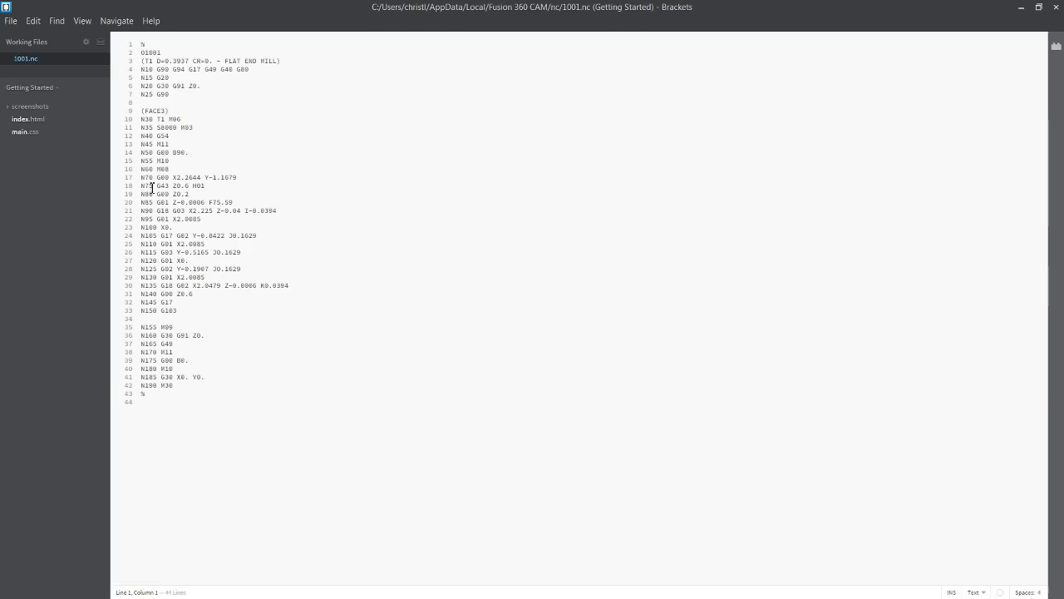
pyautogui.moveTo(157, 137); pyautogui.dragTo(215, 177)
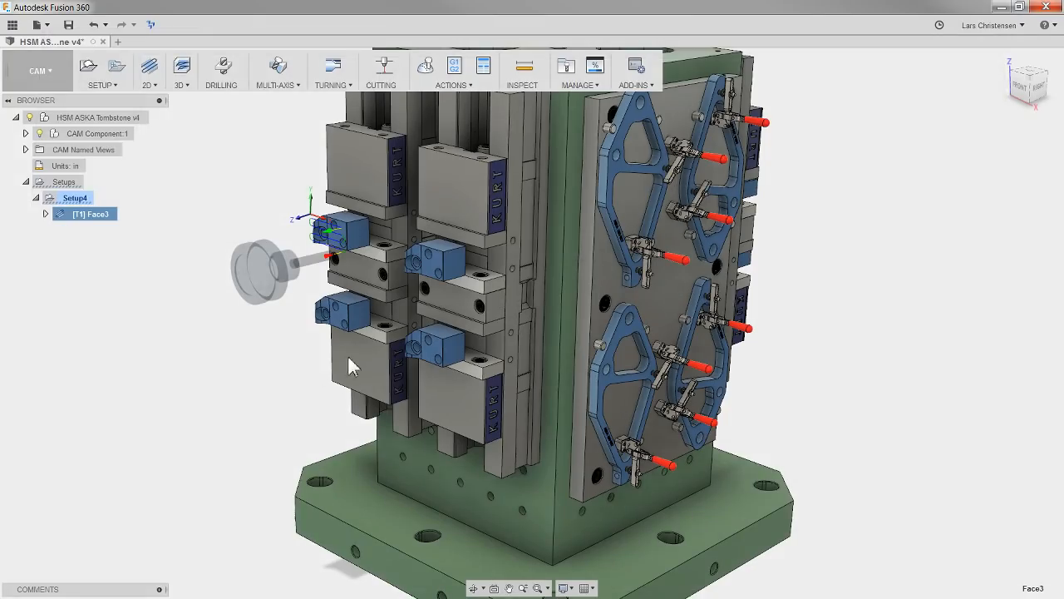
pyautogui.scroll(10, 333, 356)
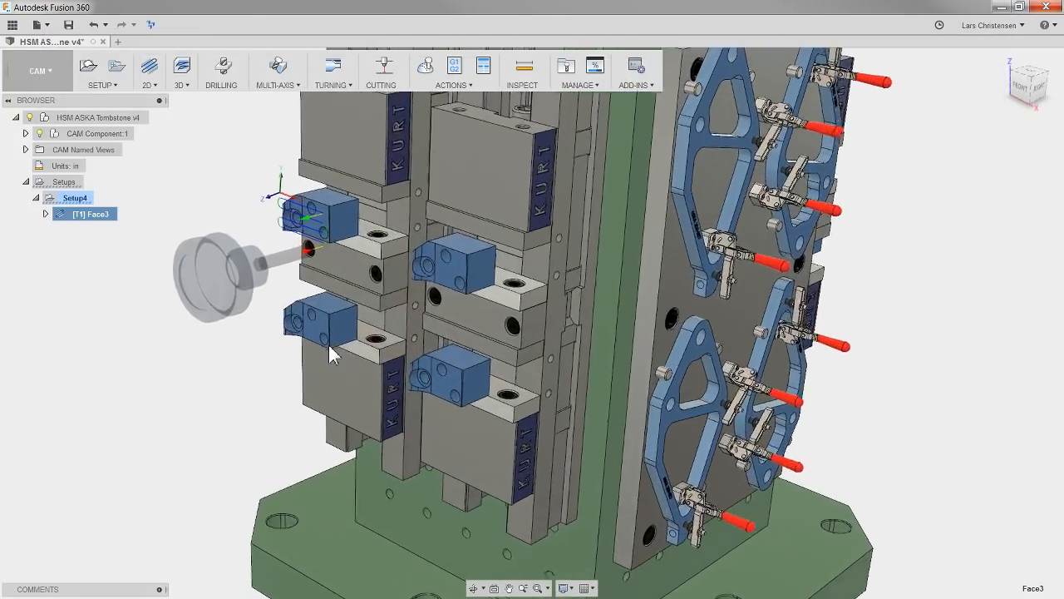
# - Examine the individual toolpath moves of Face3, stepping the tool through the lead-in, cutting and transition moves on the upper block
pyautogui.scroll(3, 328, 344)
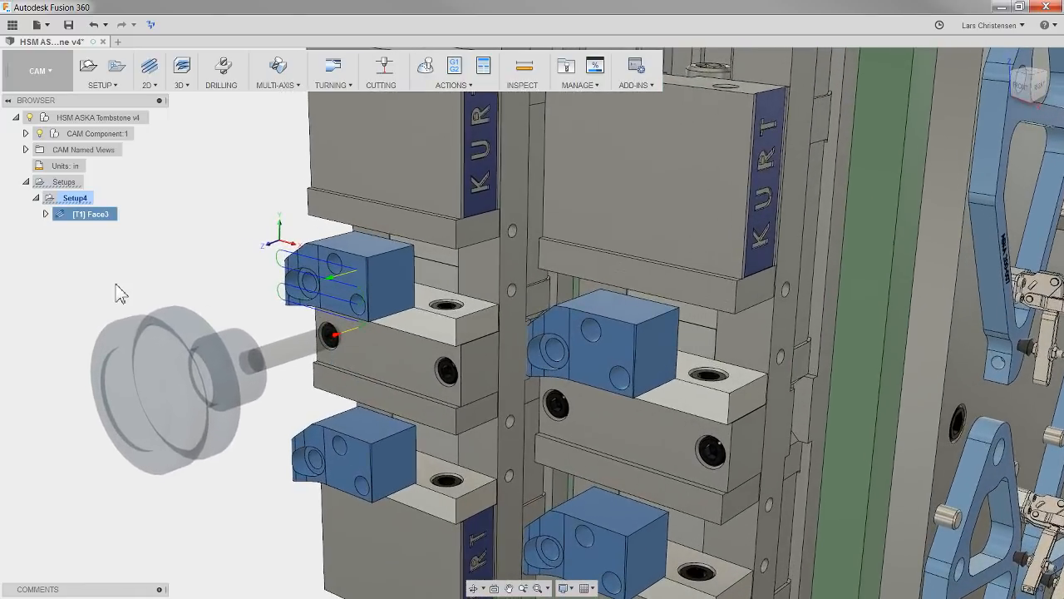
pyautogui.rightClick(97, 218)
pyautogui.click(133, 418)
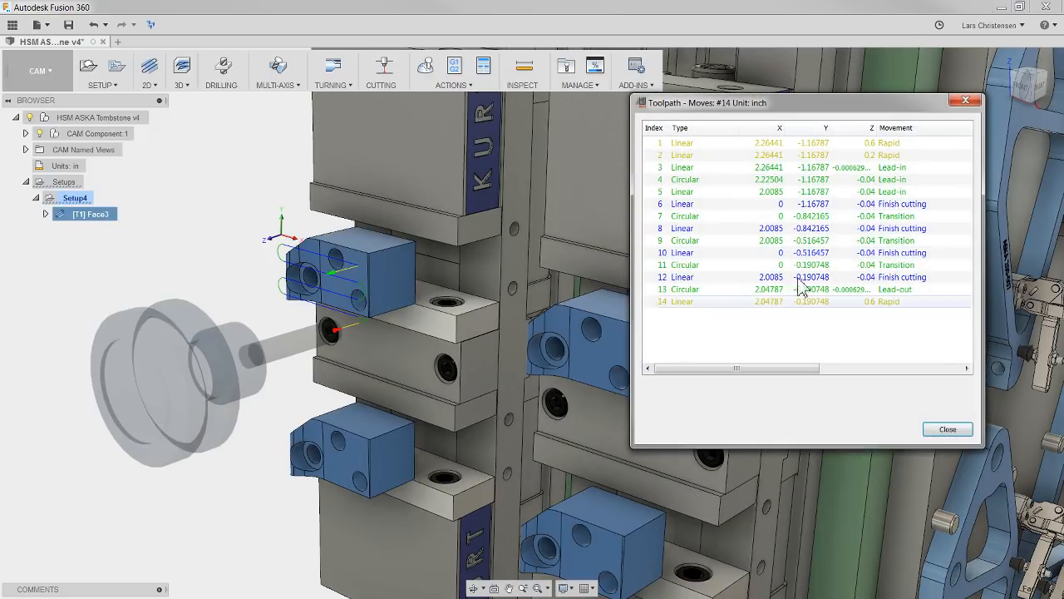
pyautogui.click(770, 156)
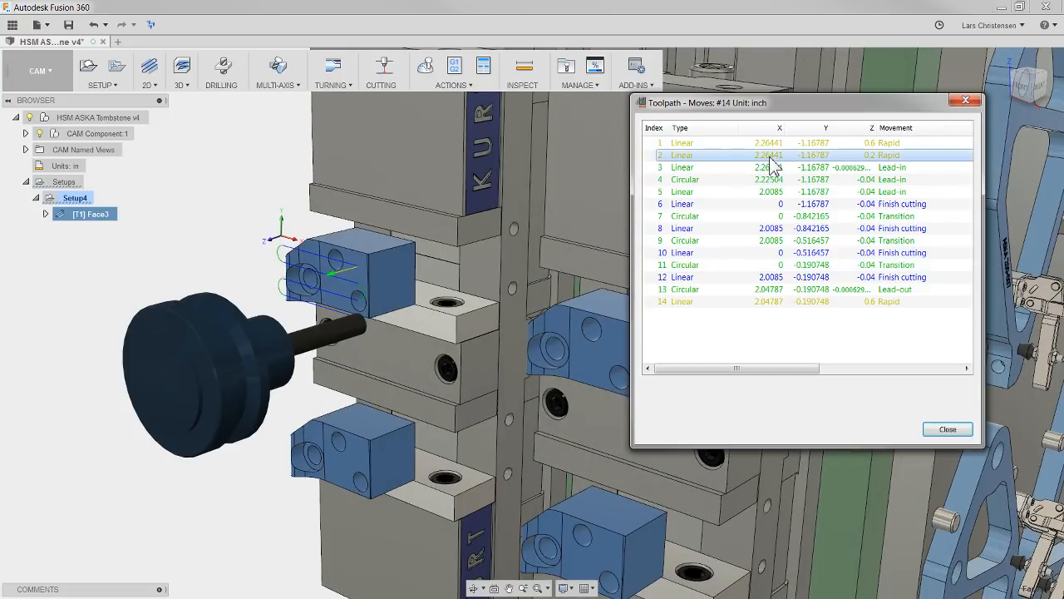
pyautogui.click(772, 168)
pyautogui.click(775, 180)
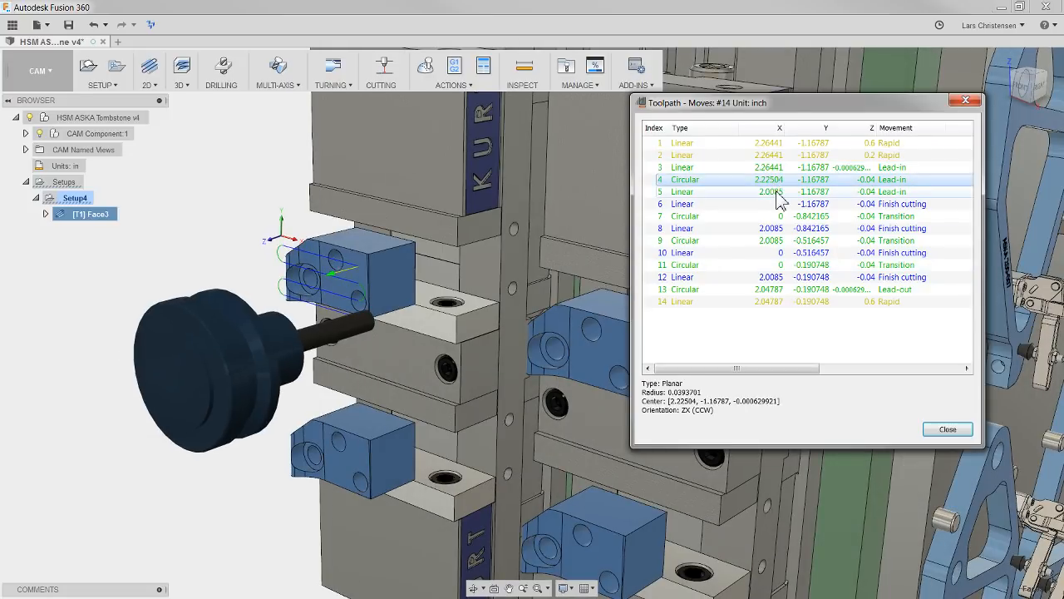
pyautogui.click(777, 193)
pyautogui.click(779, 204)
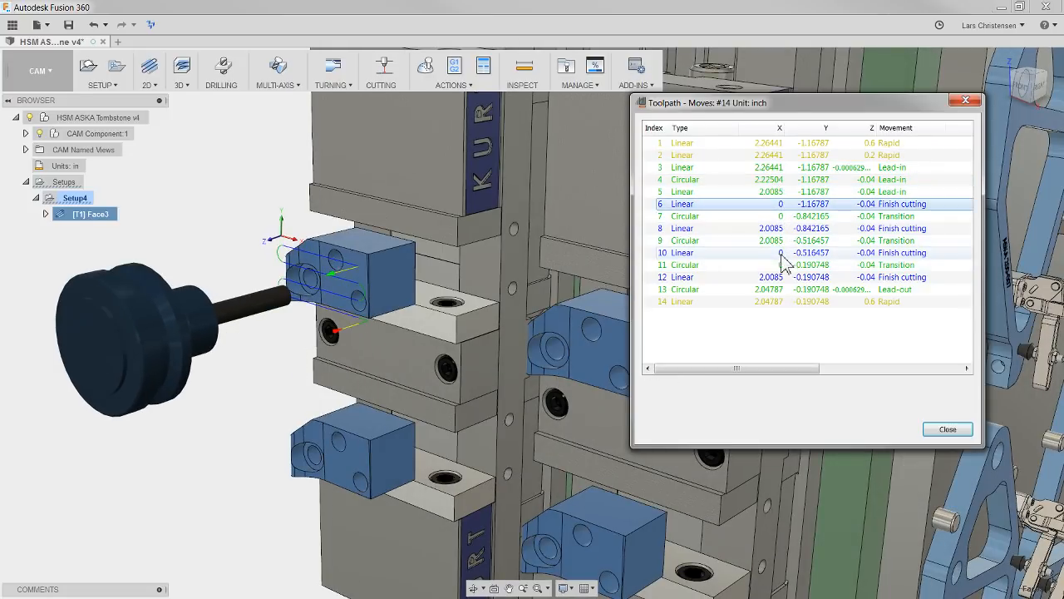
pyautogui.click(688, 266)
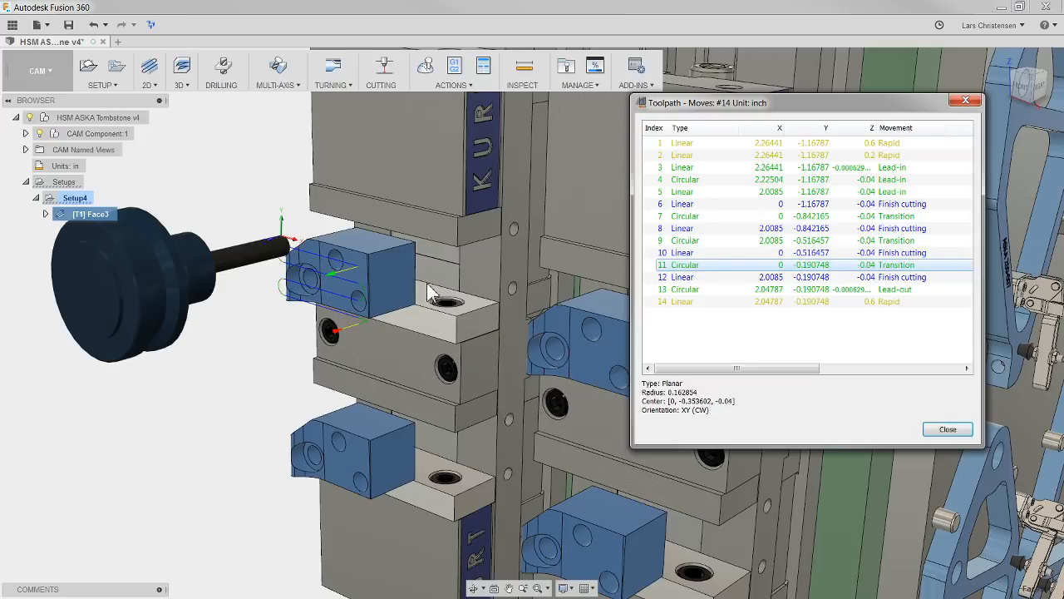
pyautogui.click(935, 432)
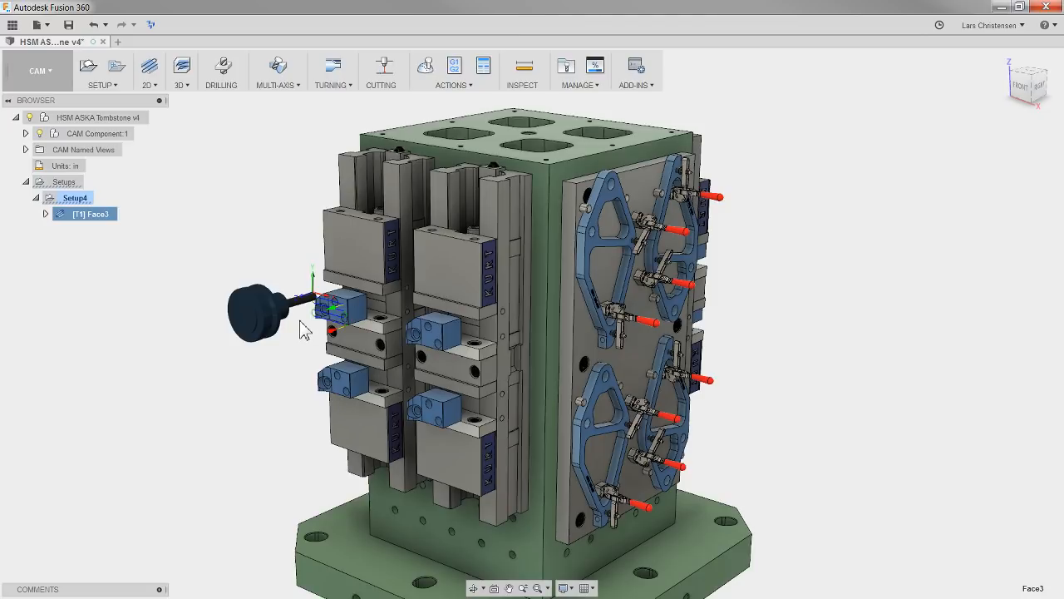
# - Edit Setup4 to use multiple WCS offsets with 4 duplicates and confirm the setup
pyautogui.scroll(-2, 187, 236)
pyautogui.scroll(2, 264, 357)
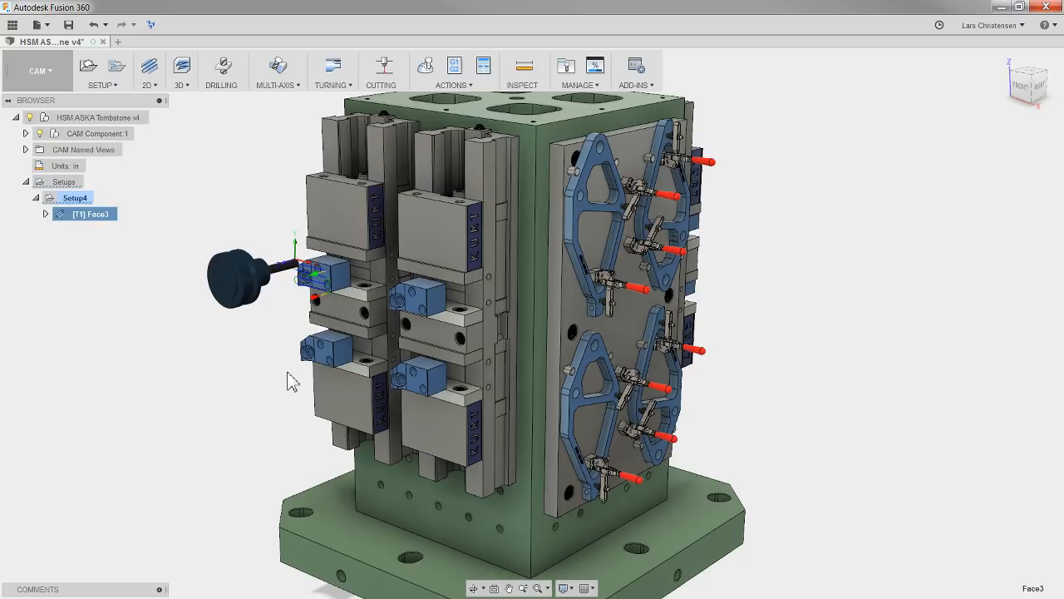
pyautogui.scroll(1, 291, 381)
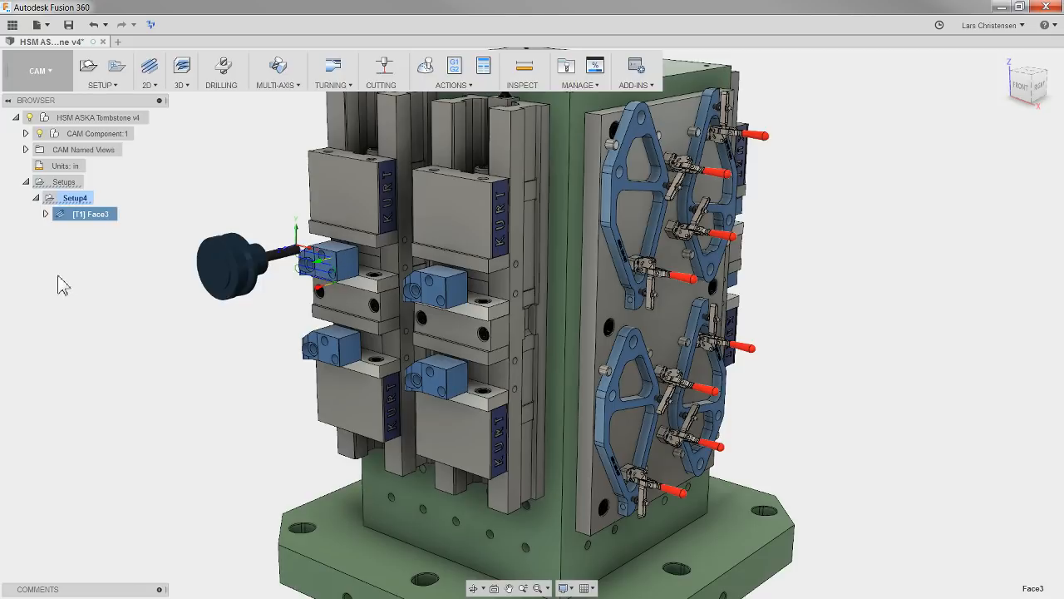
pyautogui.rightClick(73, 199)
pyautogui.click(93, 203)
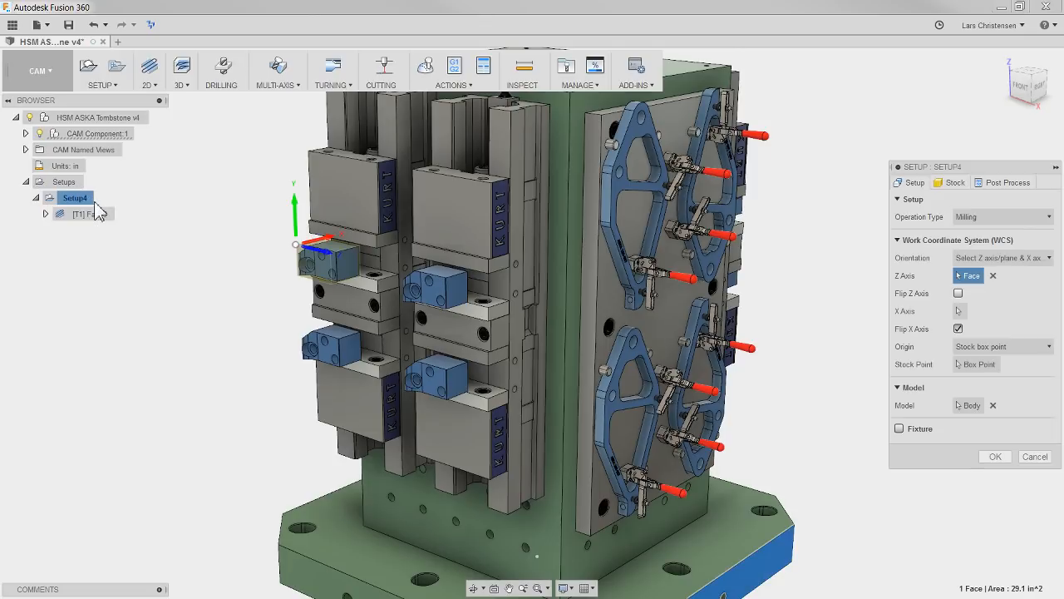
pyautogui.click(1004, 184)
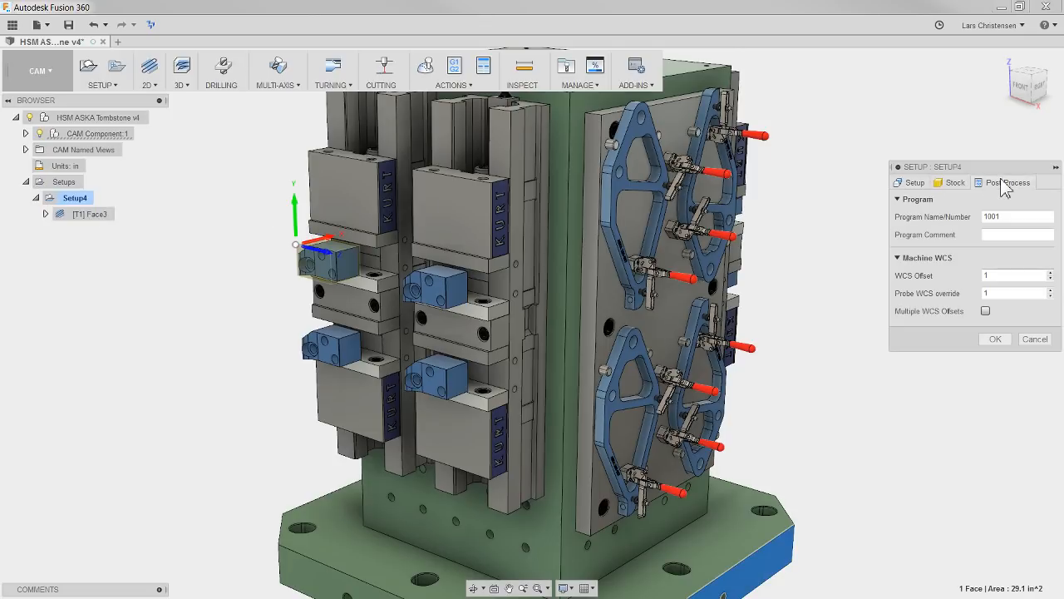
pyautogui.click(986, 311)
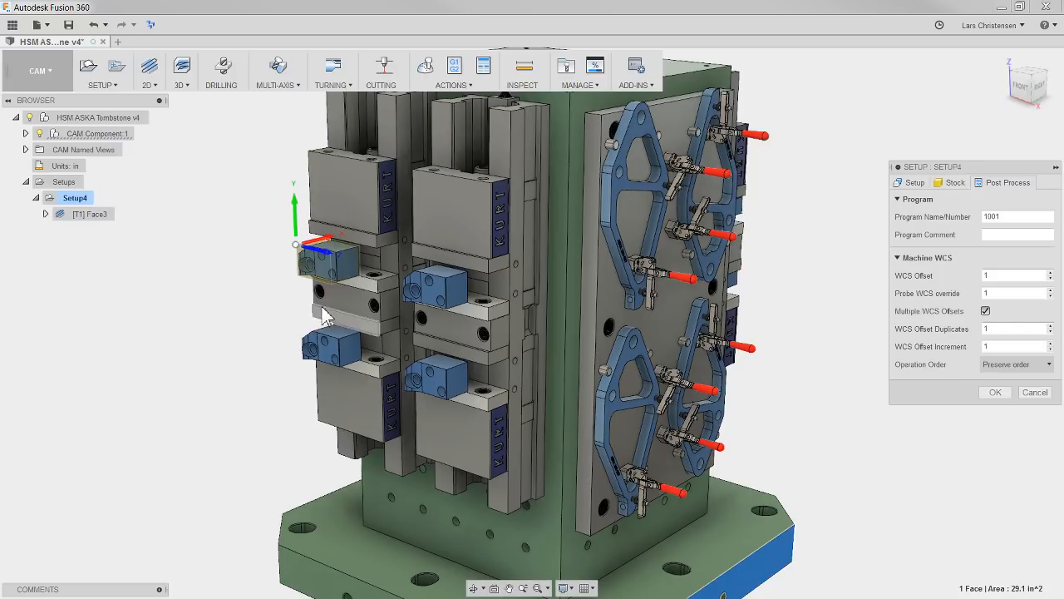
pyautogui.click(965, 328)
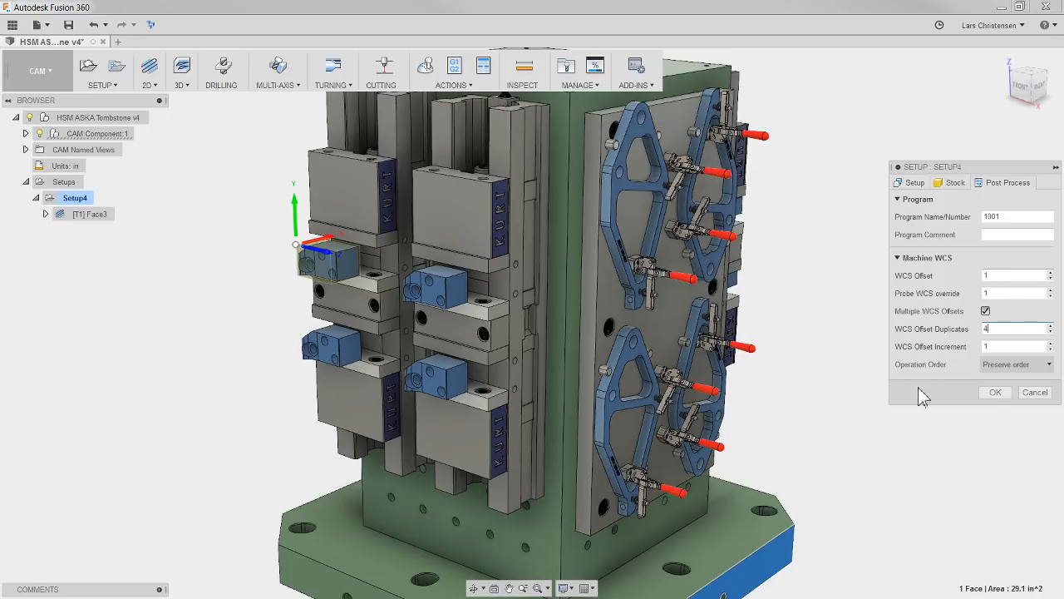
pyautogui.click(994, 392)
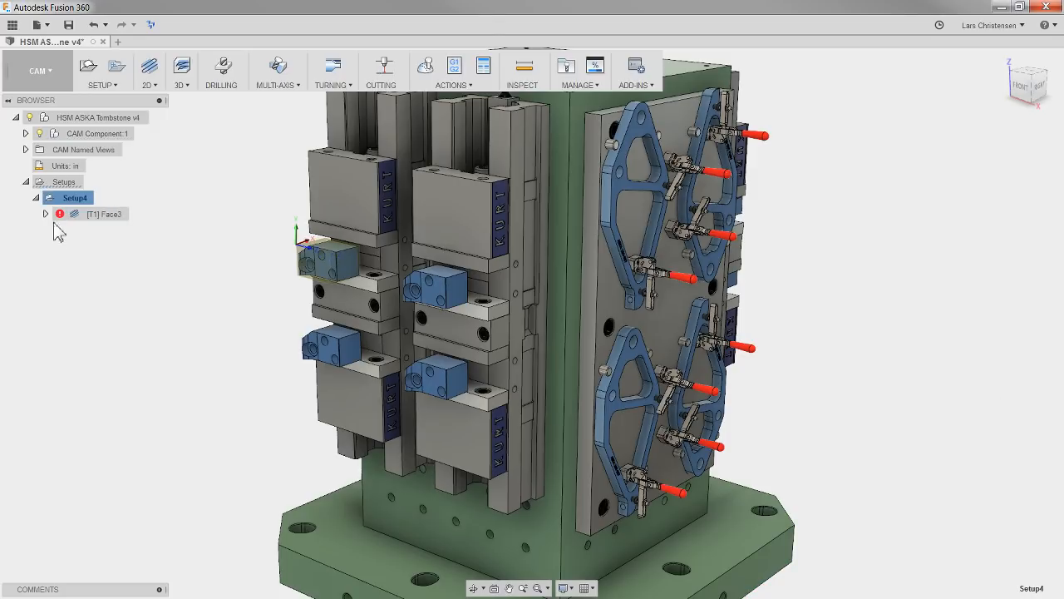
# - Regenerate Setup4's toolpath and run a simulation of the Face3 operation
pyautogui.rightClick(75, 197)
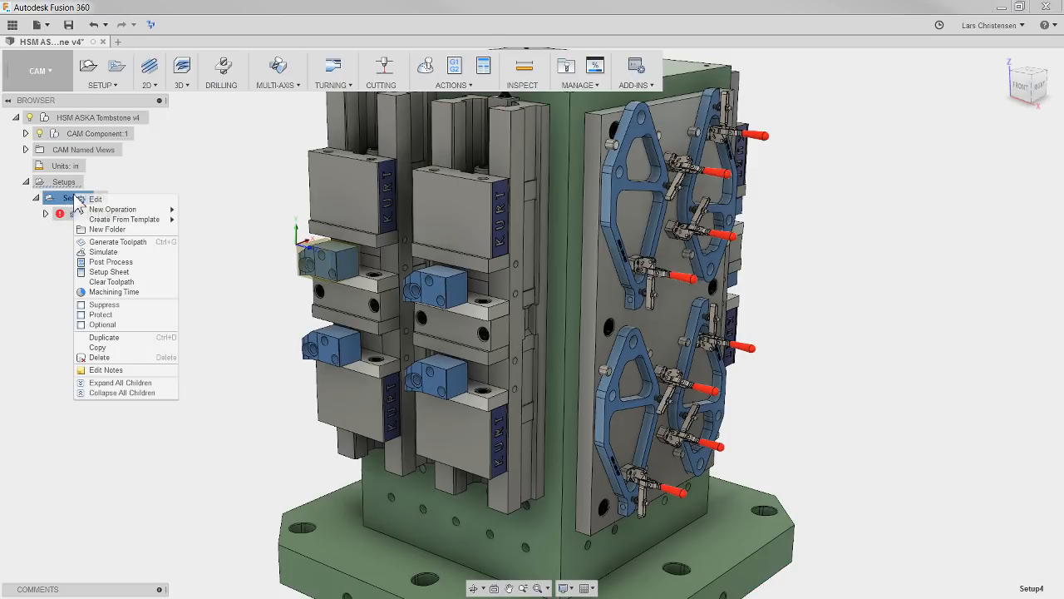
pyautogui.click(100, 242)
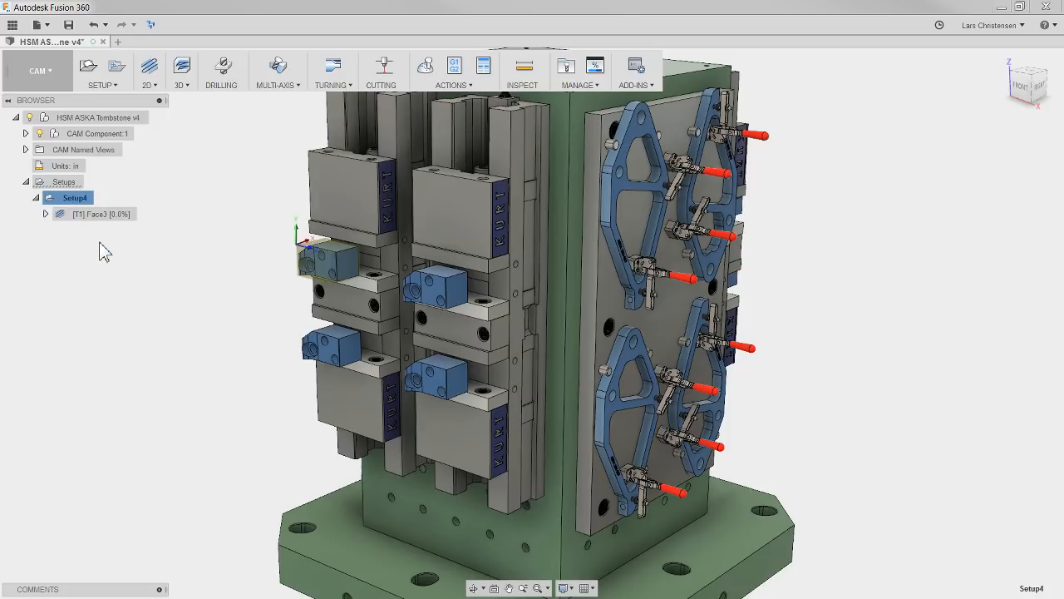
pyautogui.click(425, 67)
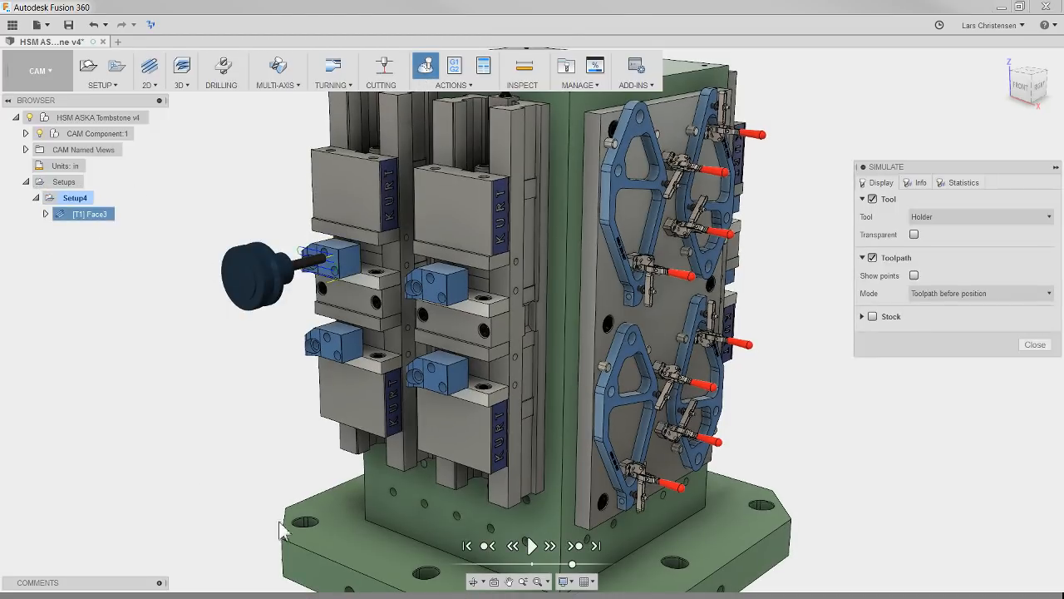
pyautogui.click(532, 546)
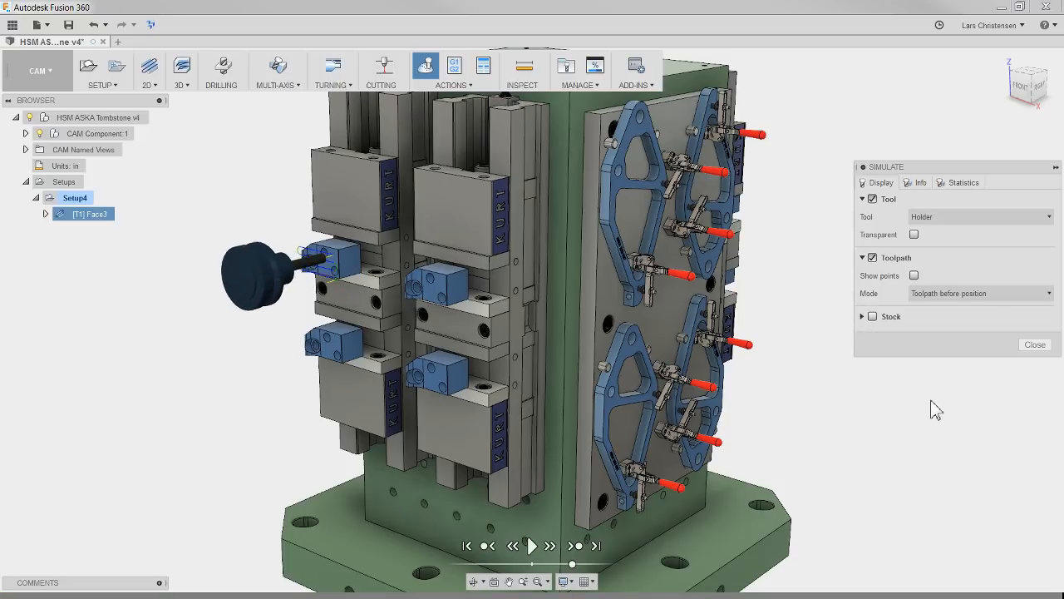
pyautogui.click(1033, 344)
# - Post process the setup as 1001.nc, replacing the existing file
pyautogui.click(454, 66)
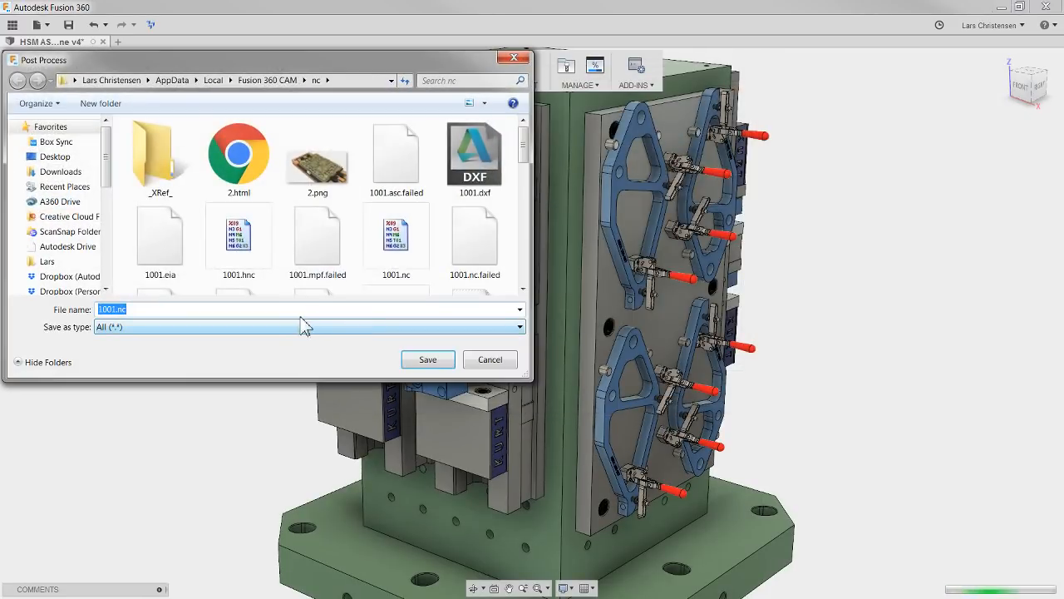
pyautogui.click(427, 359)
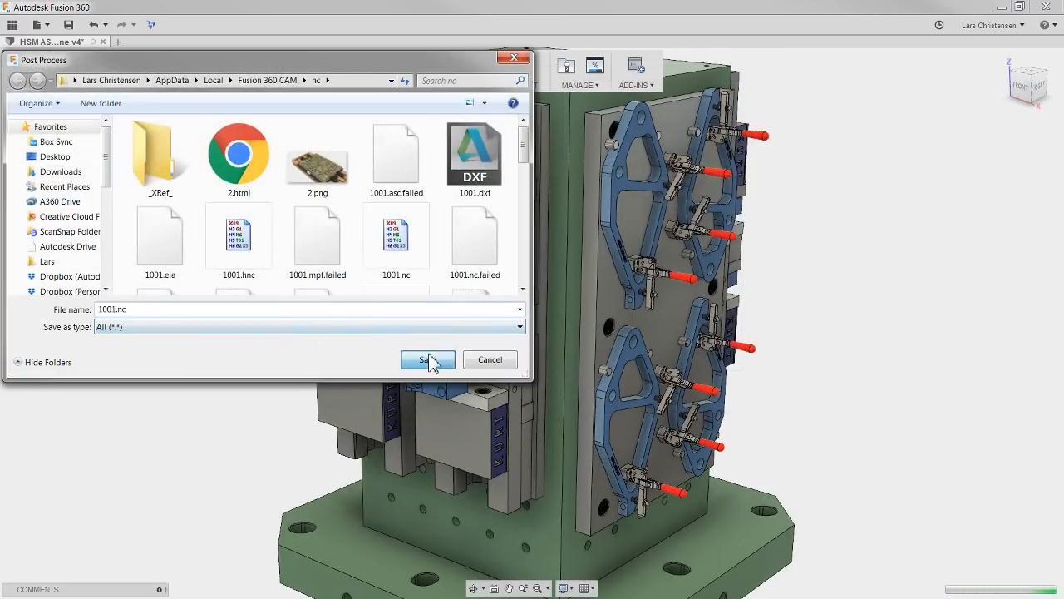
pyautogui.click(572, 306)
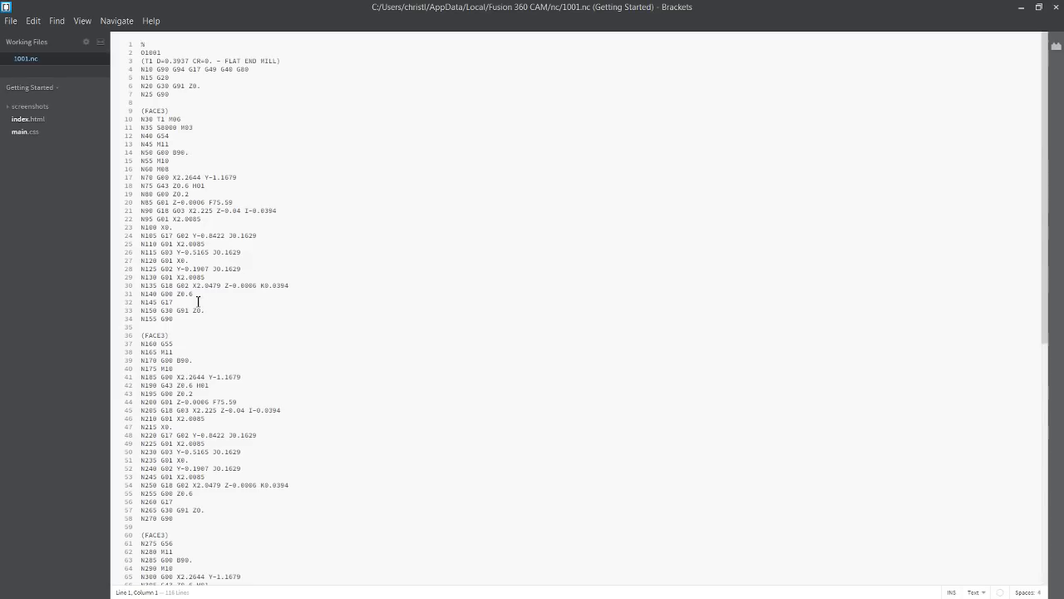
# - Examine the posted program for its work offsets, highlighting G54, G55, G56 and G57, and close the code editor
pyautogui.scroll(-9, 183, 206)
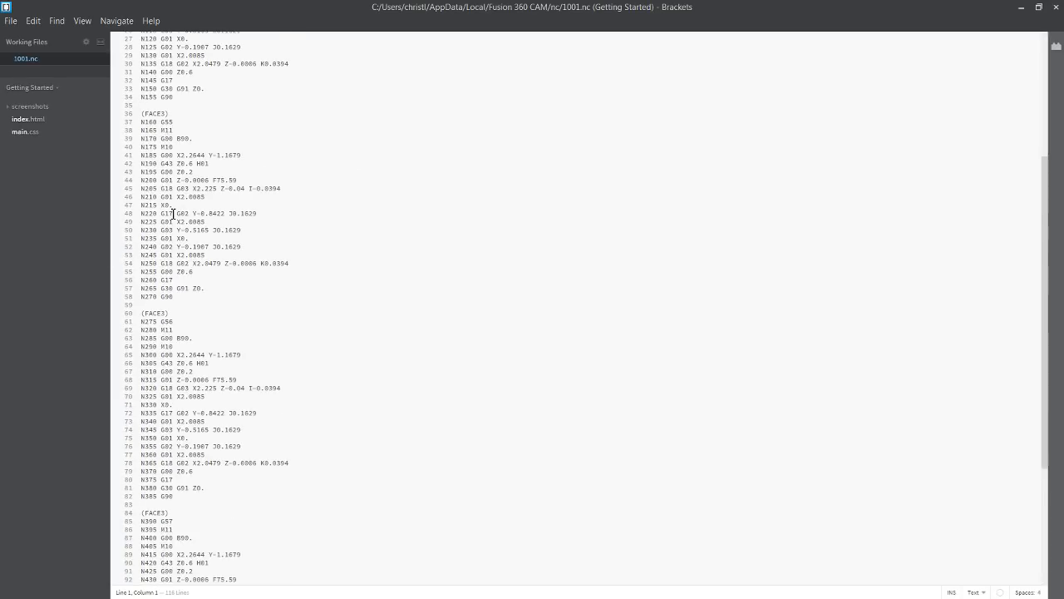
pyautogui.scroll(9, 152, 424)
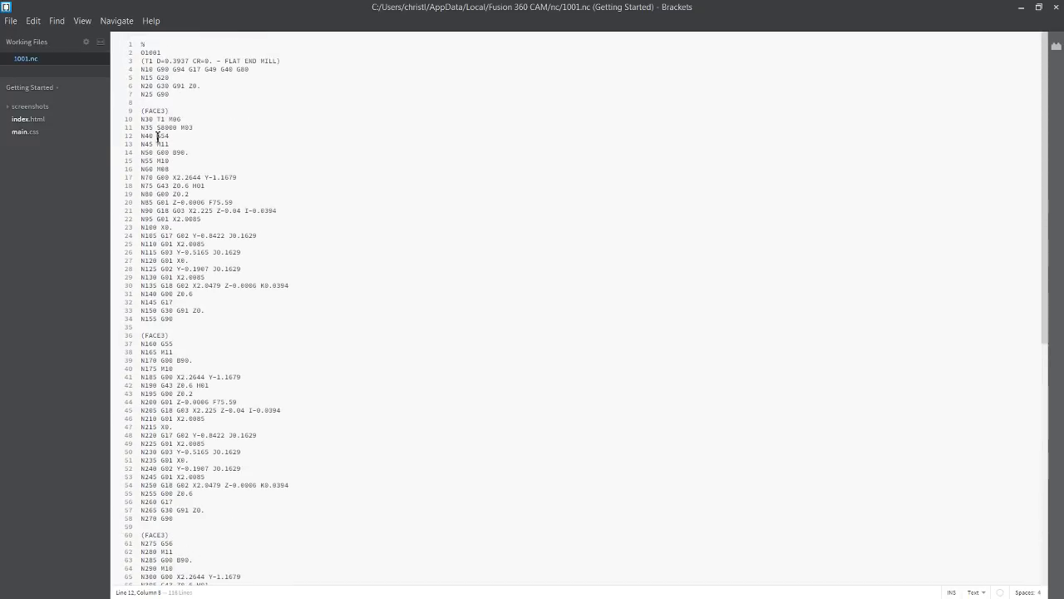
pyautogui.moveTo(157, 135); pyautogui.dragTo(169, 137)
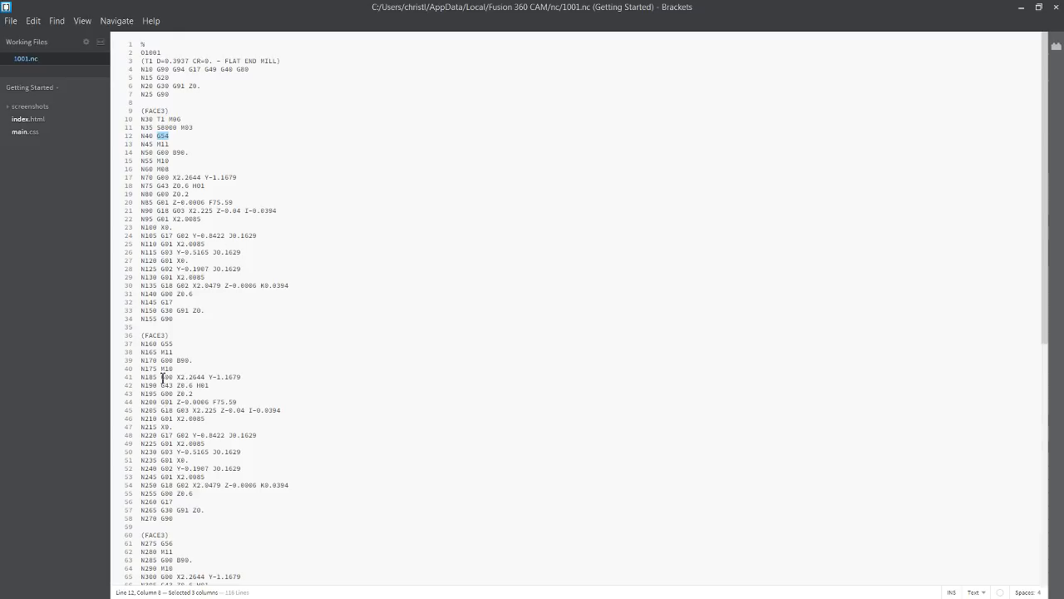
pyautogui.moveTo(161, 343); pyautogui.dragTo(175, 344)
pyautogui.moveTo(161, 545); pyautogui.dragTo(172, 544)
pyautogui.scroll(-4, 192, 480)
pyautogui.moveTo(161, 410); pyautogui.dragTo(175, 410)
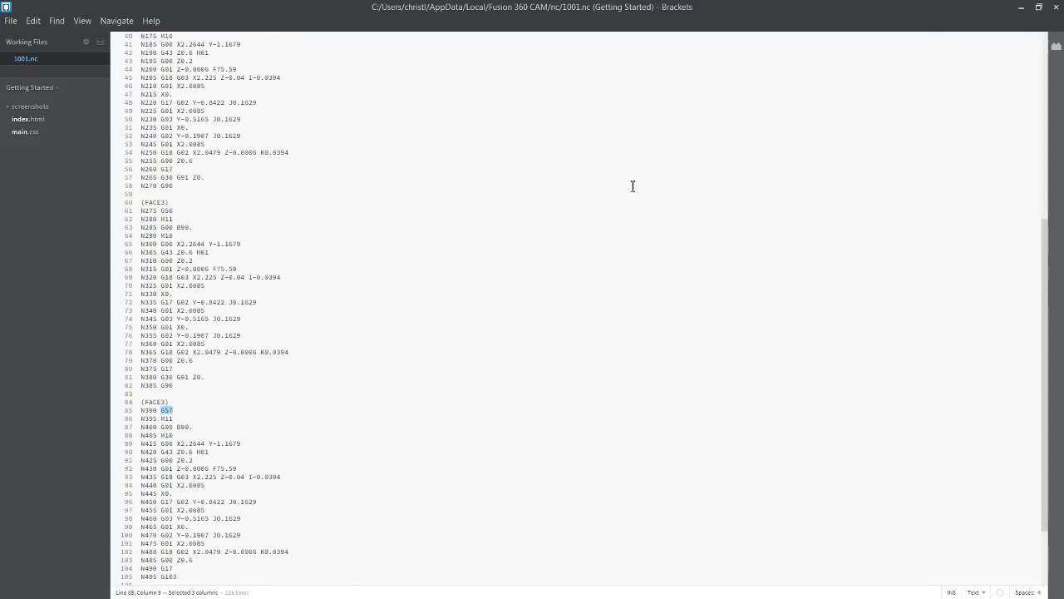
pyautogui.click(1056, 6)
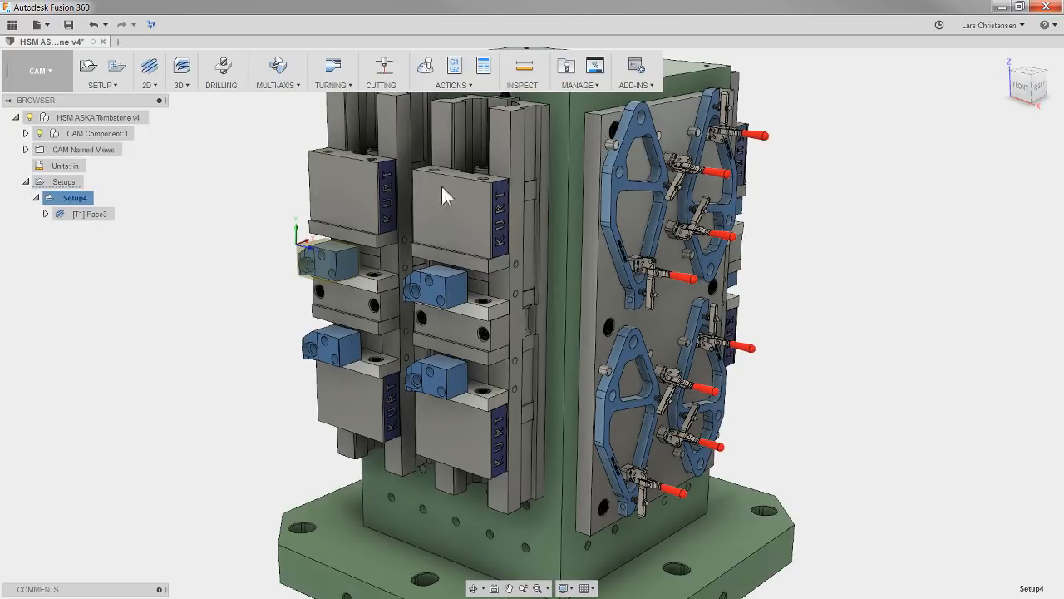
pyautogui.click(84, 216)
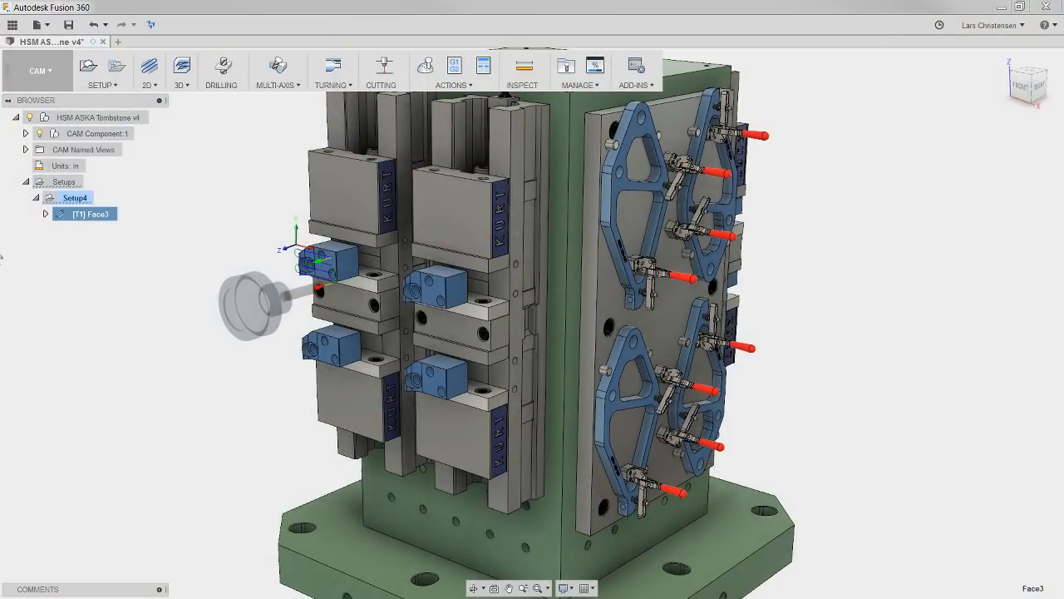
pyautogui.click(160, 296)
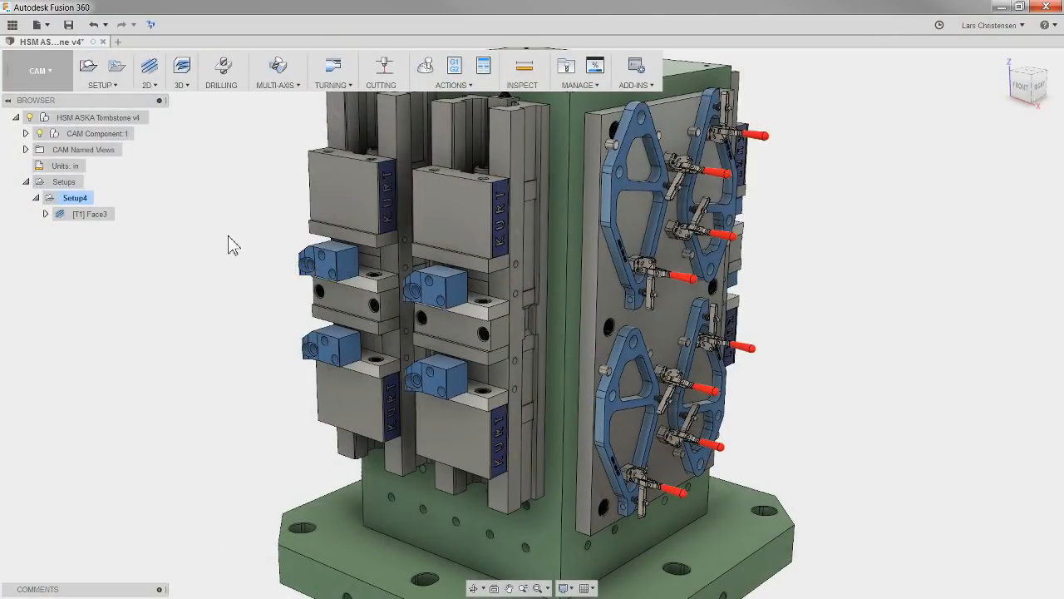
pyautogui.click(90, 215)
pyautogui.click(73, 324)
# - Turn off multiple WCS offsets in Setup4 and regenerate its toolpath
pyautogui.rightClick(81, 199)
pyautogui.click(103, 203)
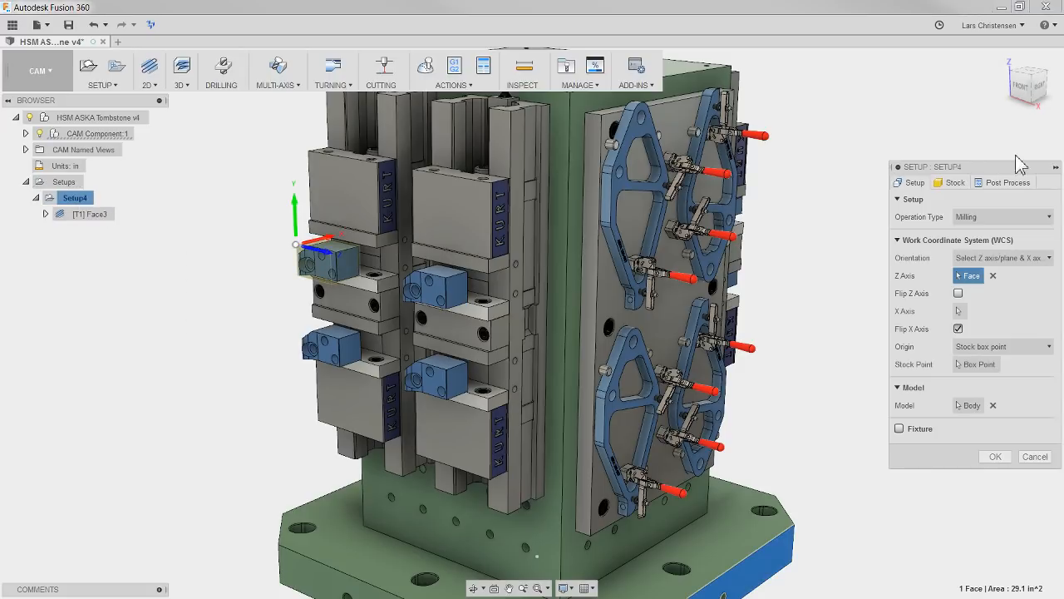
pyautogui.click(1008, 183)
pyautogui.click(983, 309)
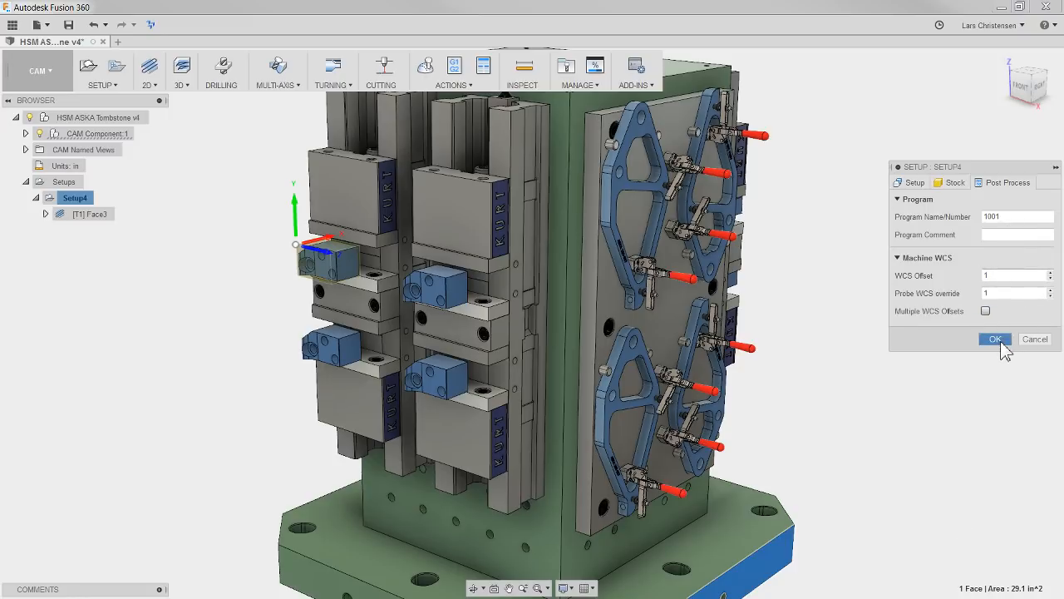
pyautogui.click(995, 340)
pyautogui.rightClick(80, 203)
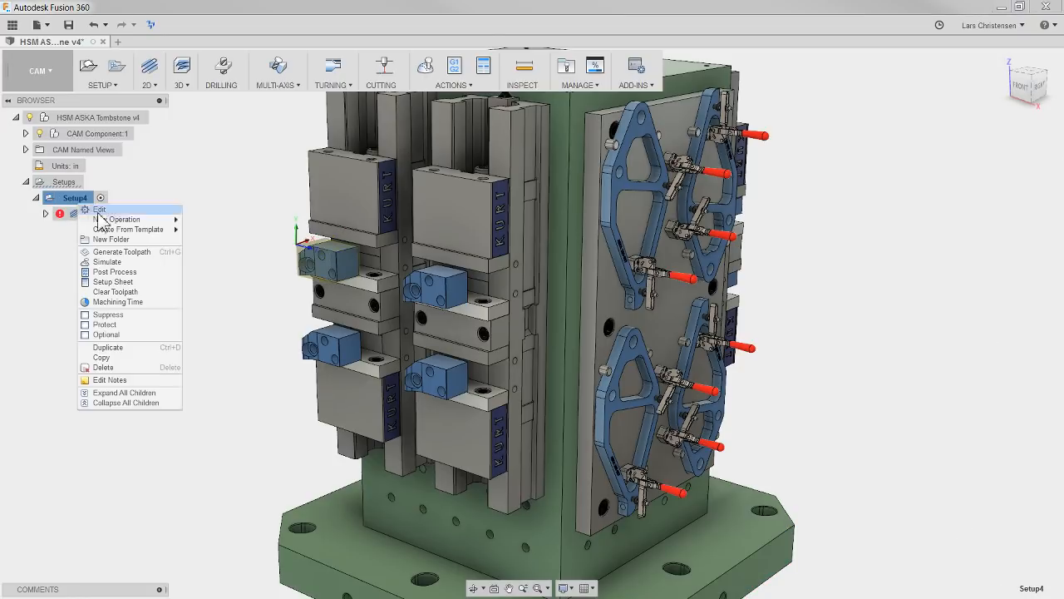
pyautogui.click(97, 252)
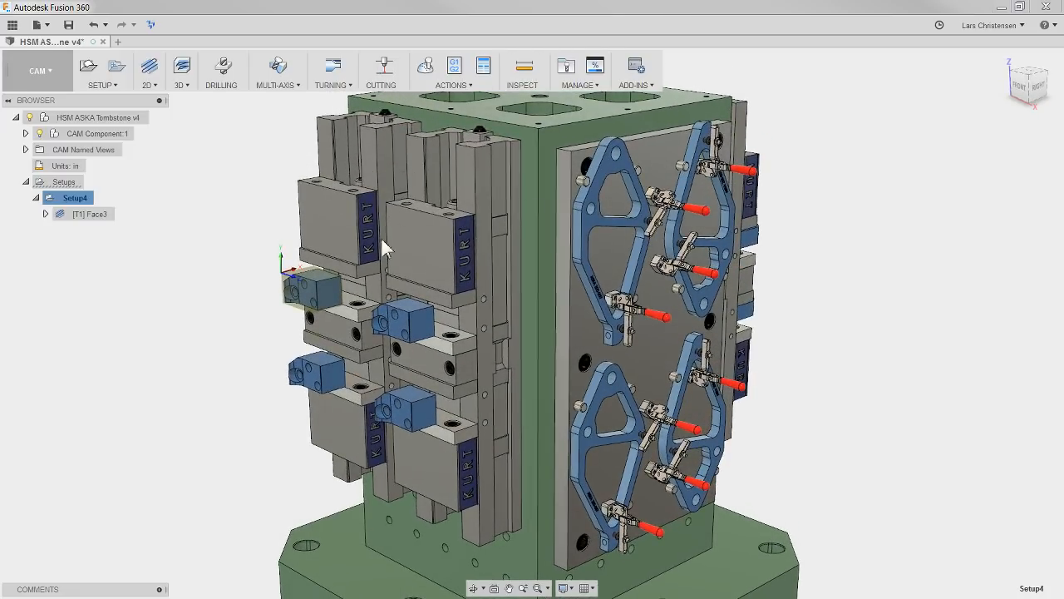
# - Start a new milling setup with the upper frame-shaped part nearest the tombstone's front corner as its model
pyautogui.click(90, 68)
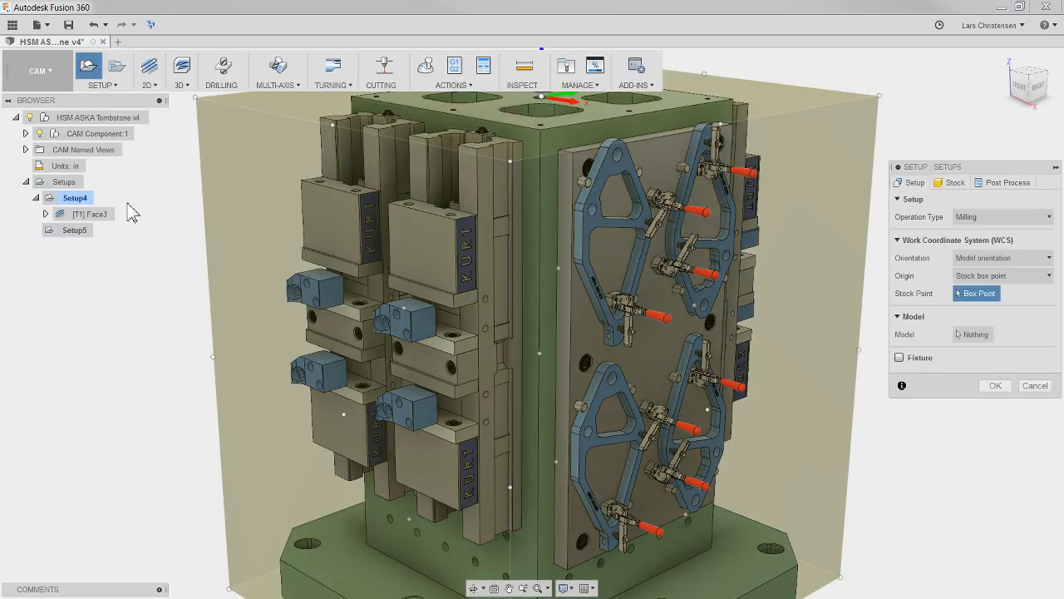
pyautogui.scroll(-1, 205, 339)
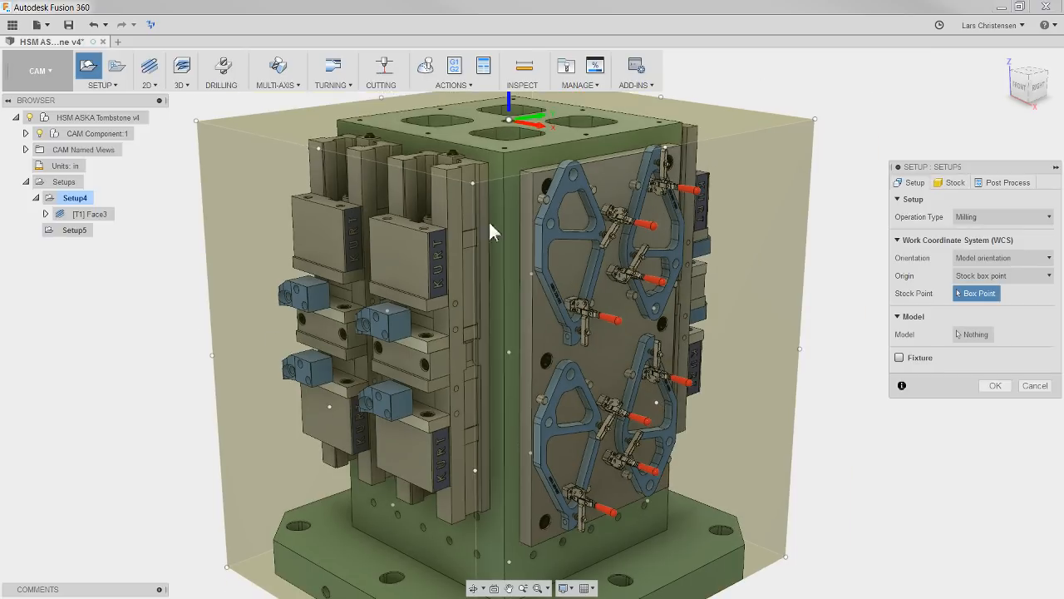
pyautogui.click(973, 334)
pyautogui.click(559, 224)
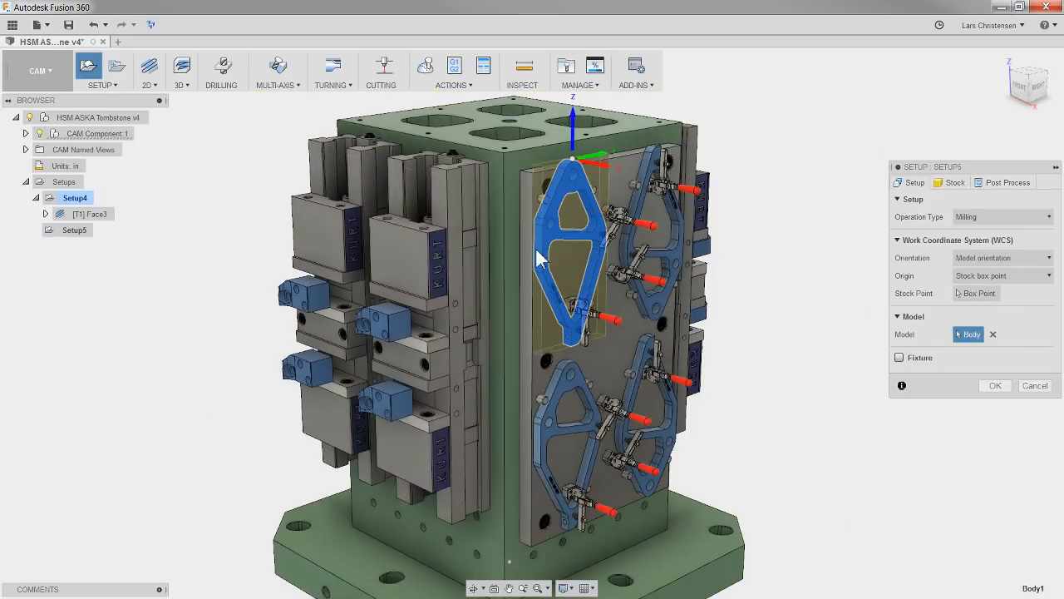
# - Orient the setup's WCS by Z axis/plane and X axis, taking Z from the tombstone base's side face and flipping the X axis
pyautogui.click(964, 260)
pyautogui.click(989, 290)
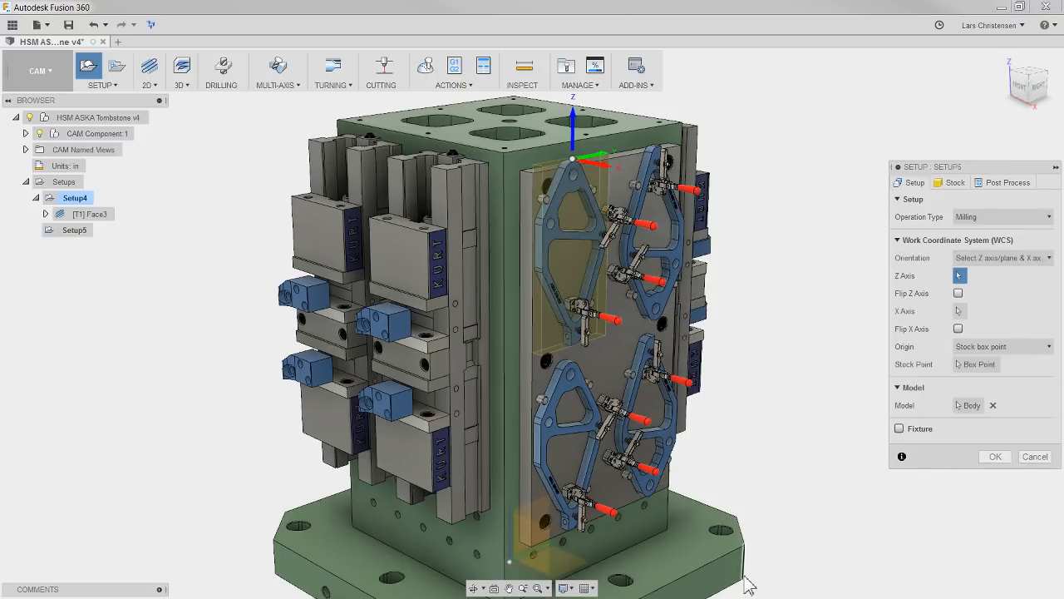
pyautogui.click(715, 584)
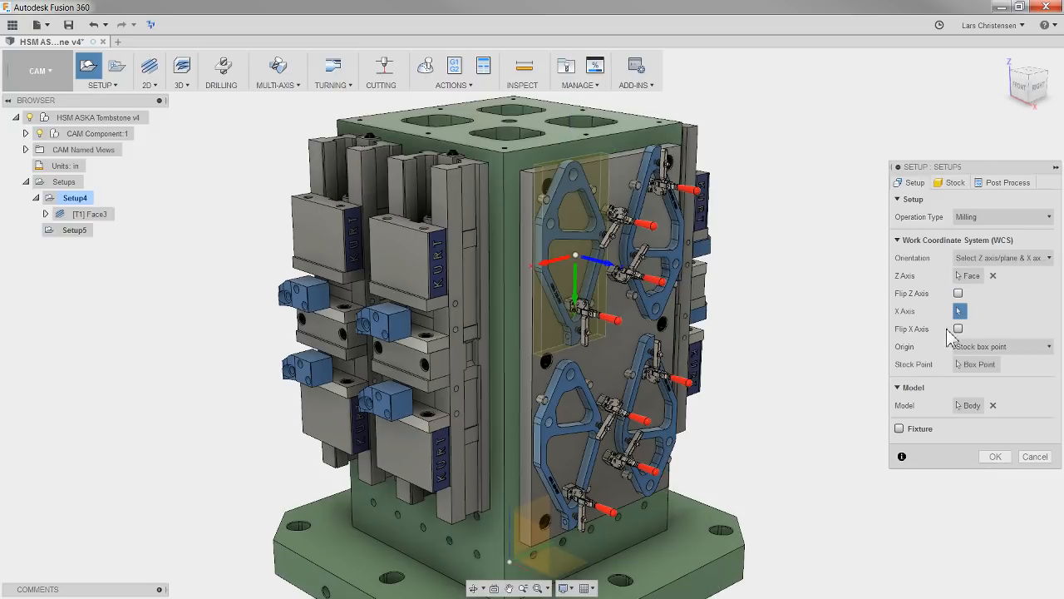
pyautogui.click(958, 328)
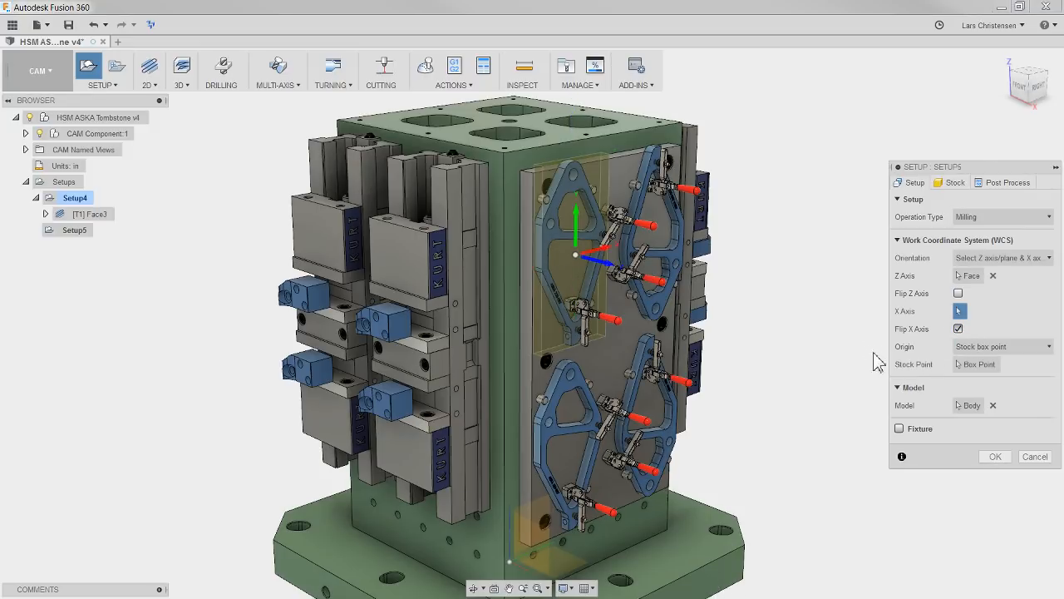
# - Set the WCS origin to a selected point at the edge of the hole in the frame part's upper tip
pyautogui.scroll(5, 594, 261)
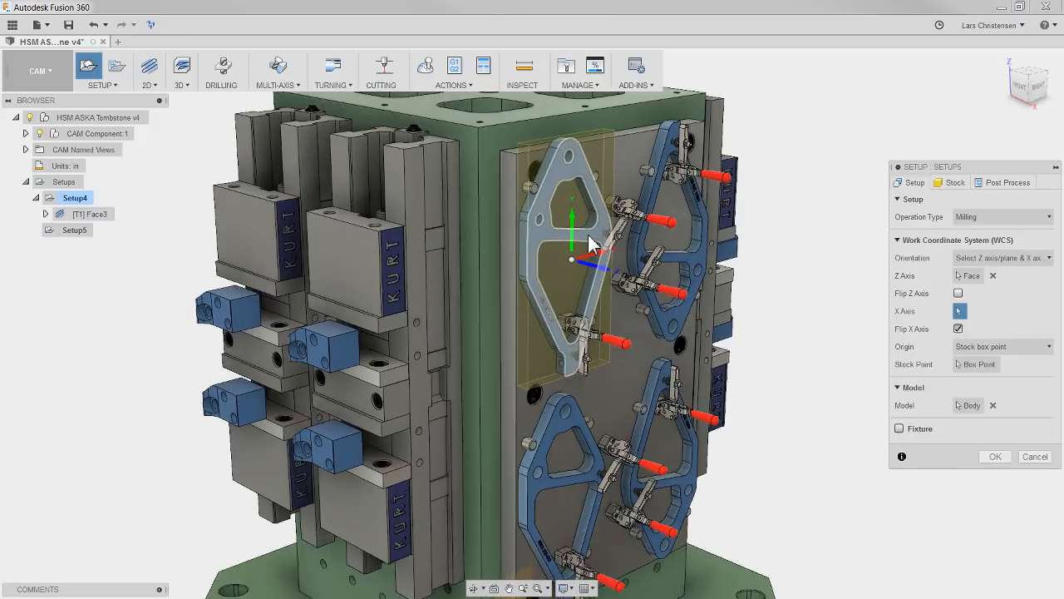
pyautogui.scroll(2, 548, 221)
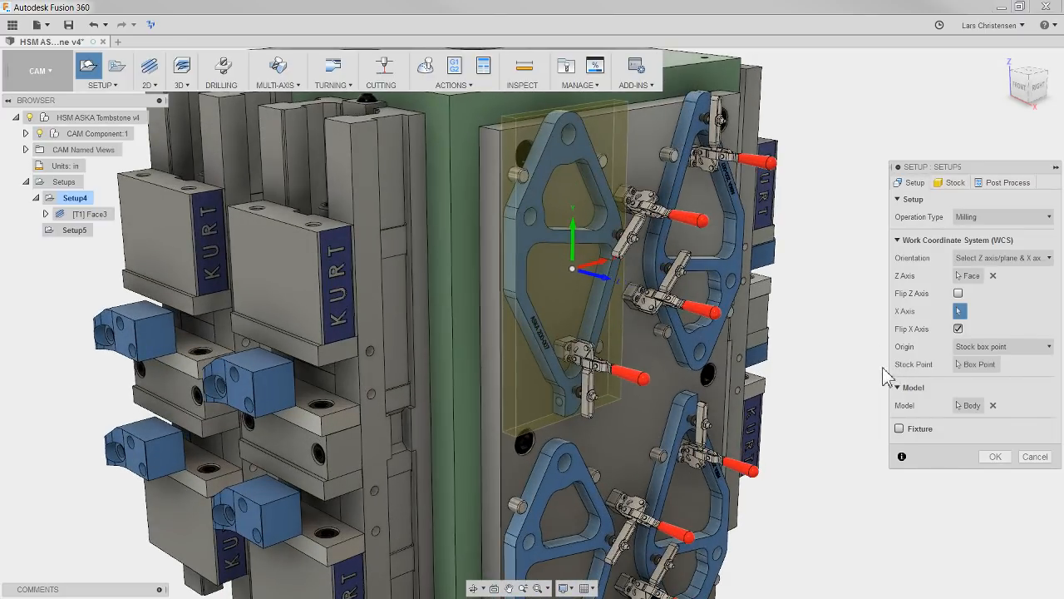
pyautogui.click(980, 368)
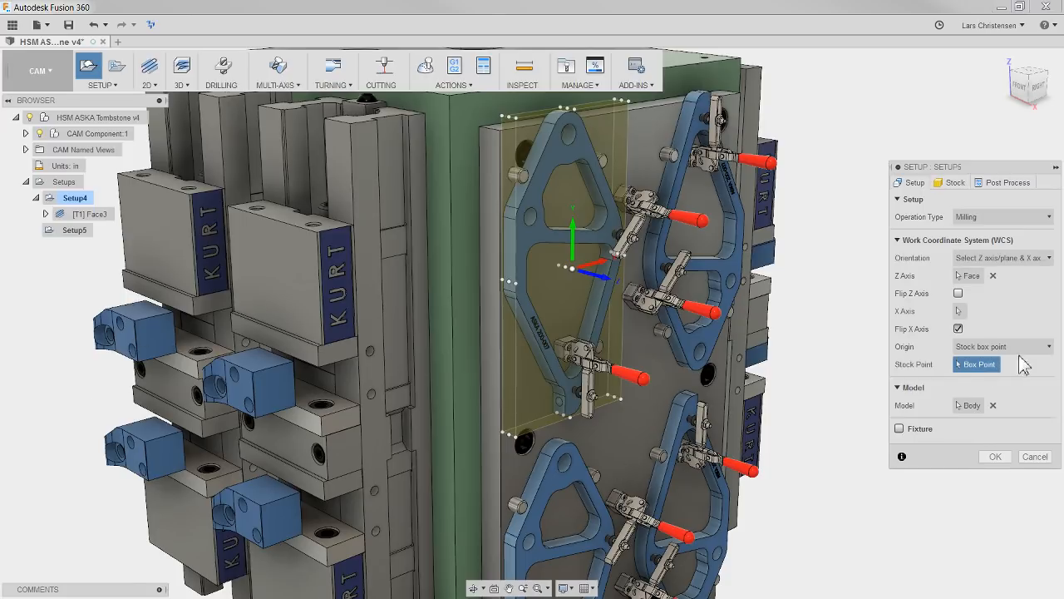
pyautogui.click(1007, 347)
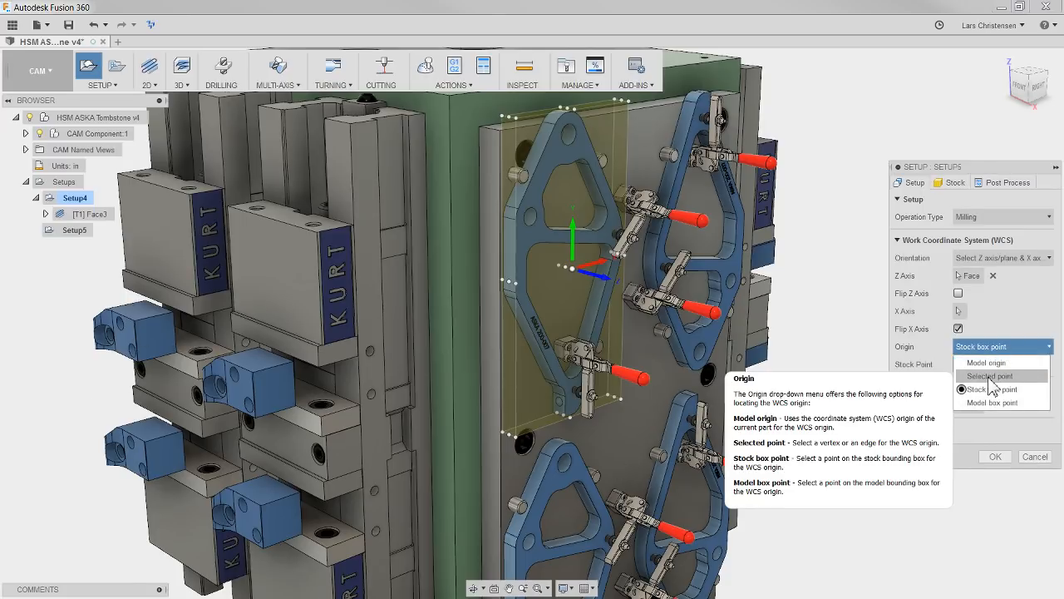
pyautogui.click(990, 376)
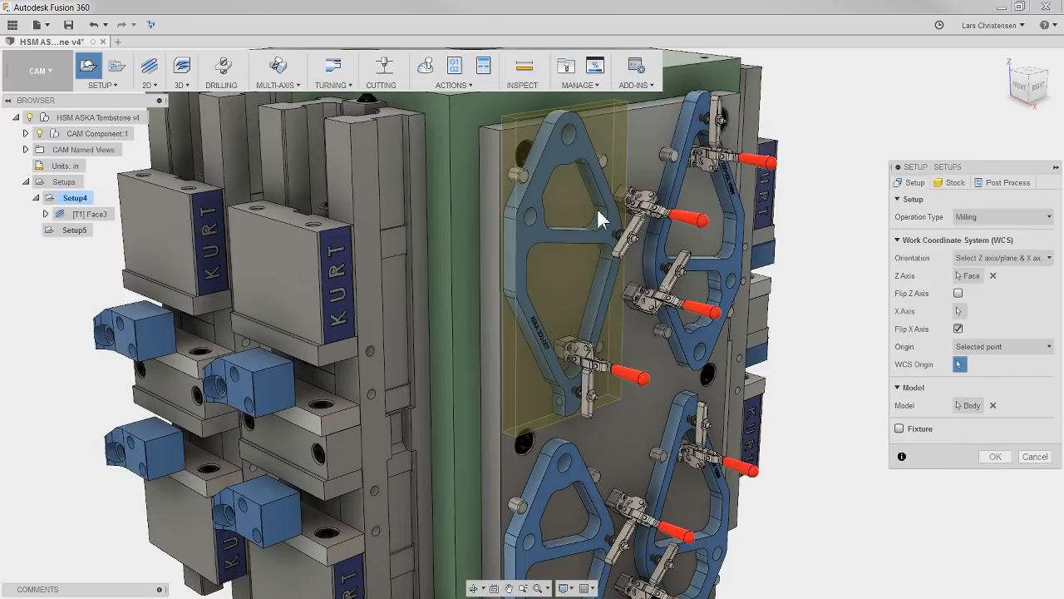
pyautogui.click(570, 141)
pyautogui.scroll(-1, 647, 193)
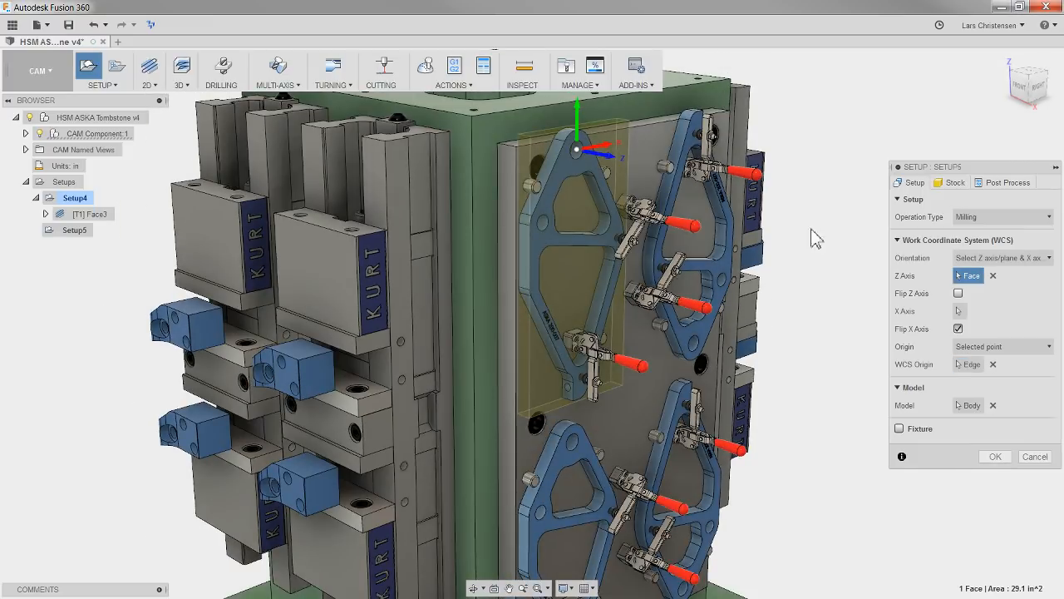
# - Set the new setup's WCS offset to 2 and finish the setup
pyautogui.click(998, 187)
pyautogui.click(998, 276)
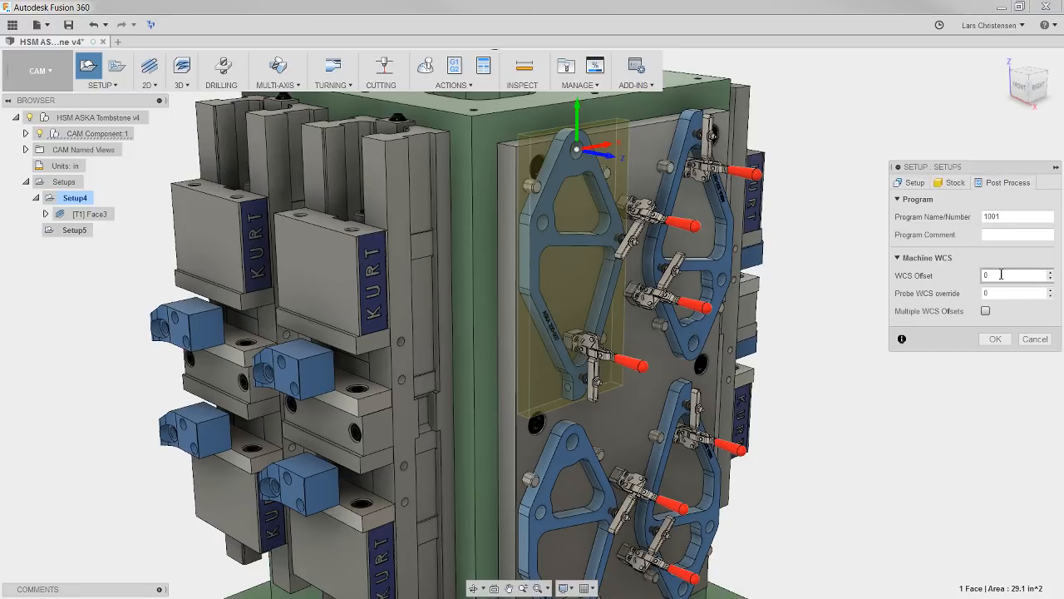
pyautogui.write('2')
pyautogui.click(993, 340)
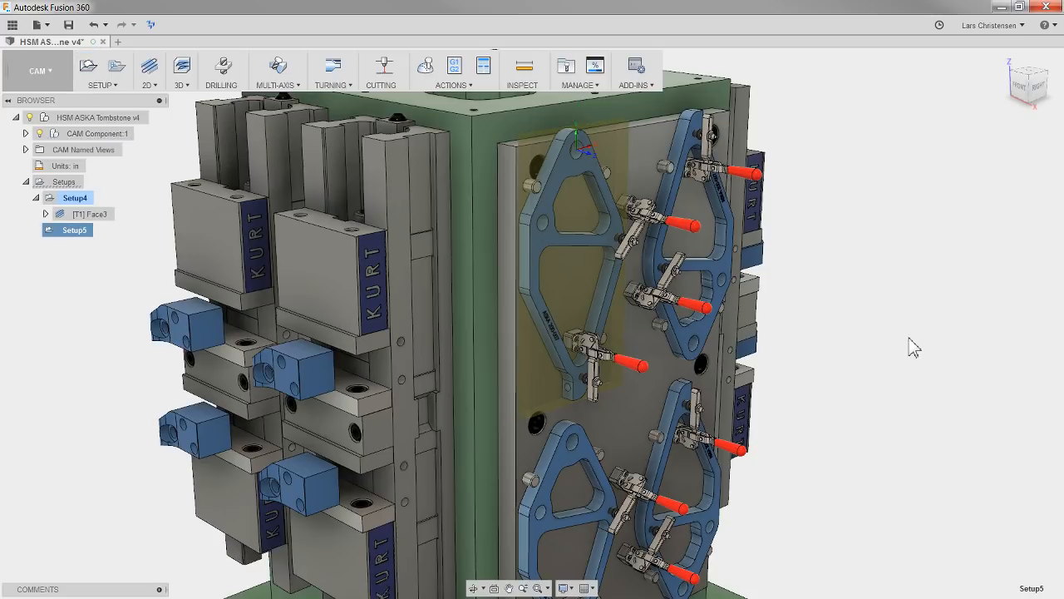
# - Start a 2D Contour with tool orientation enabled, taking the Z axis from the upper frame part's front face and flipping the X axis
pyautogui.click(148, 83)
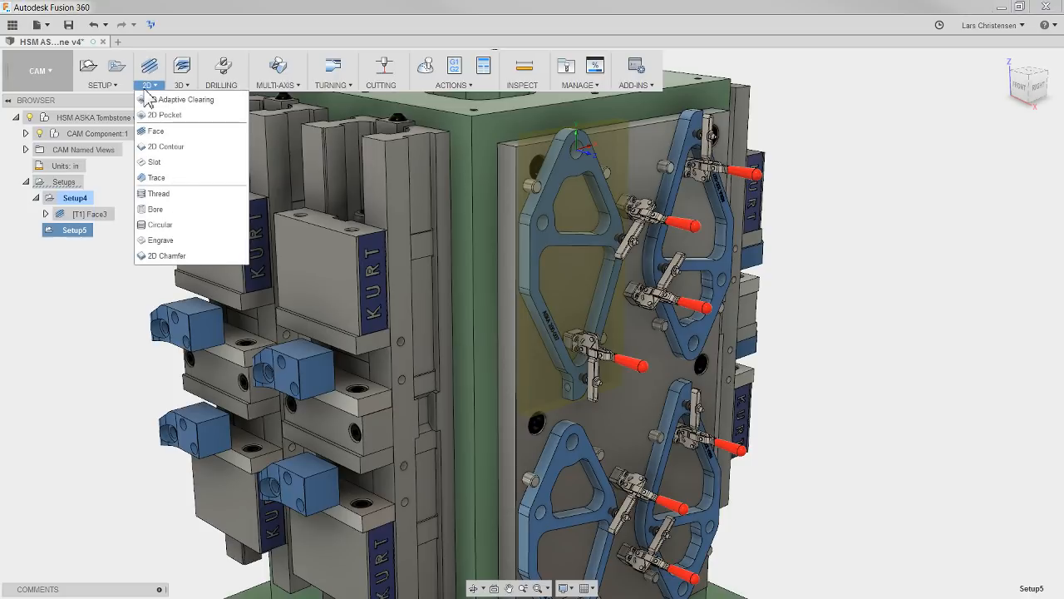
pyautogui.click(169, 147)
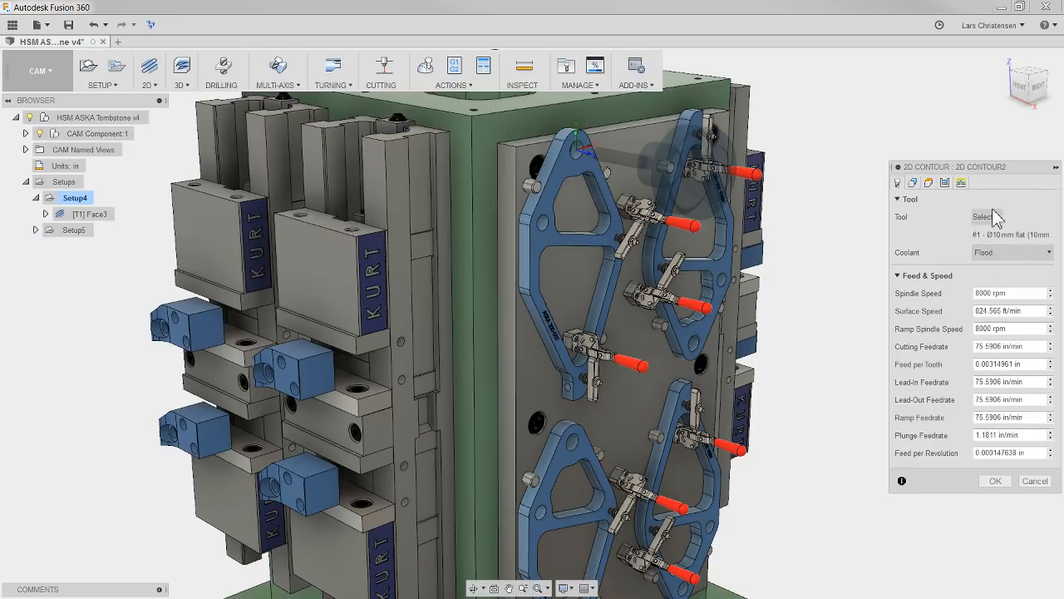
pyautogui.click(912, 184)
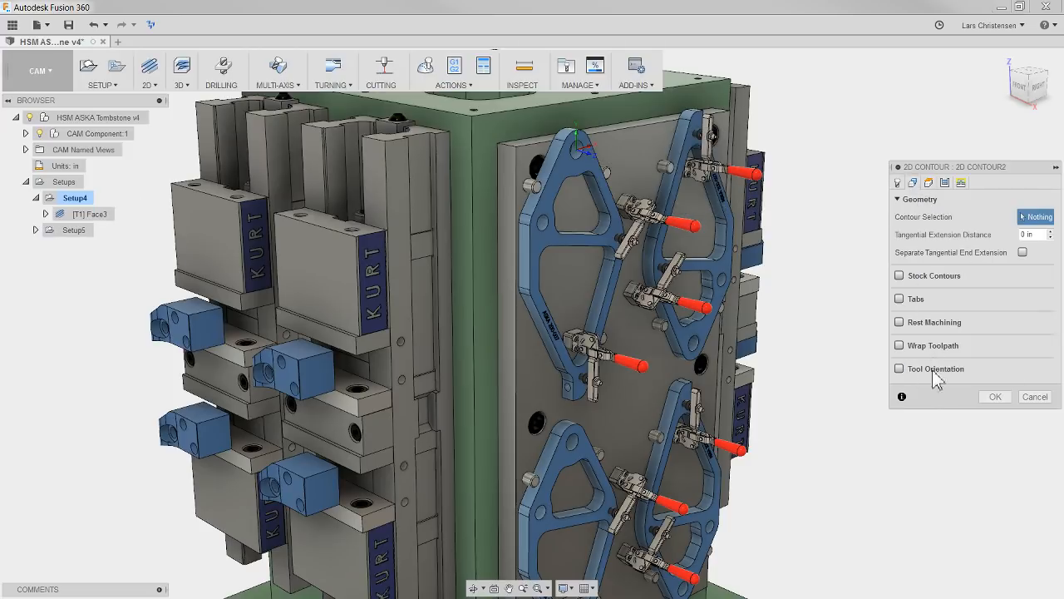
pyautogui.click(899, 368)
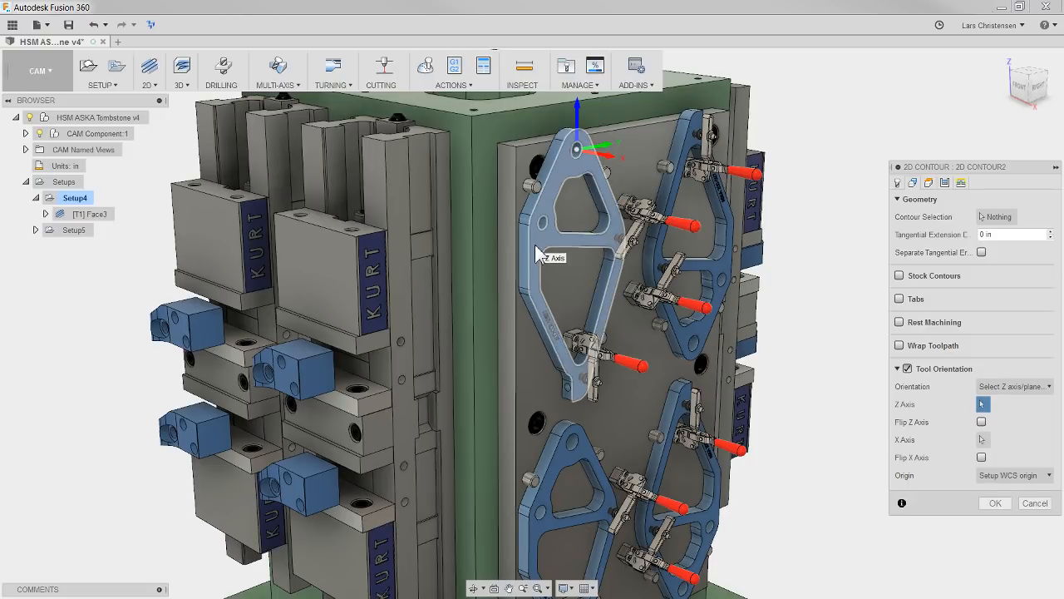
pyautogui.click(535, 244)
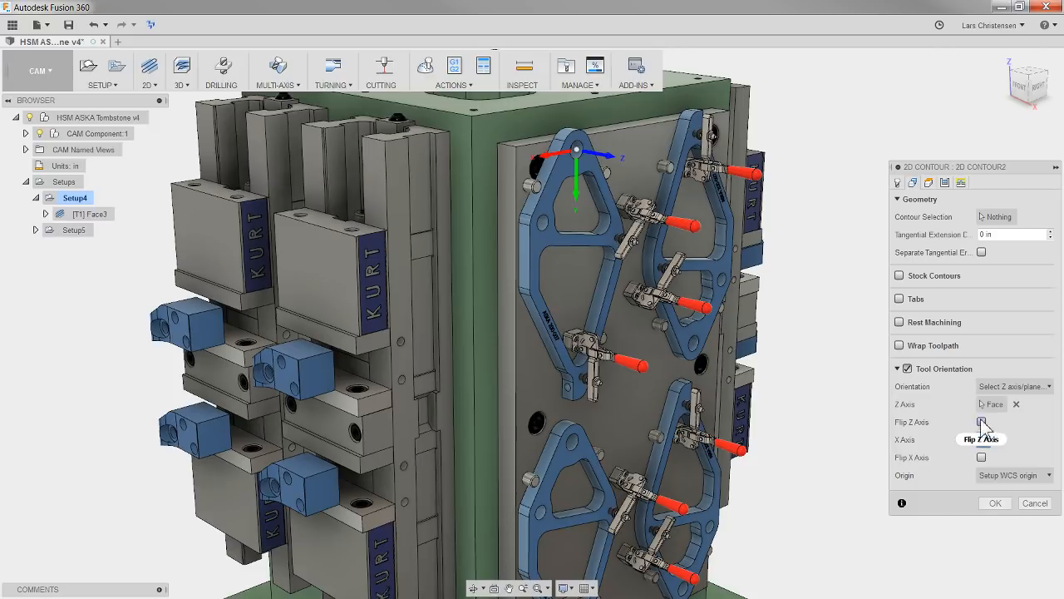
pyautogui.click(982, 457)
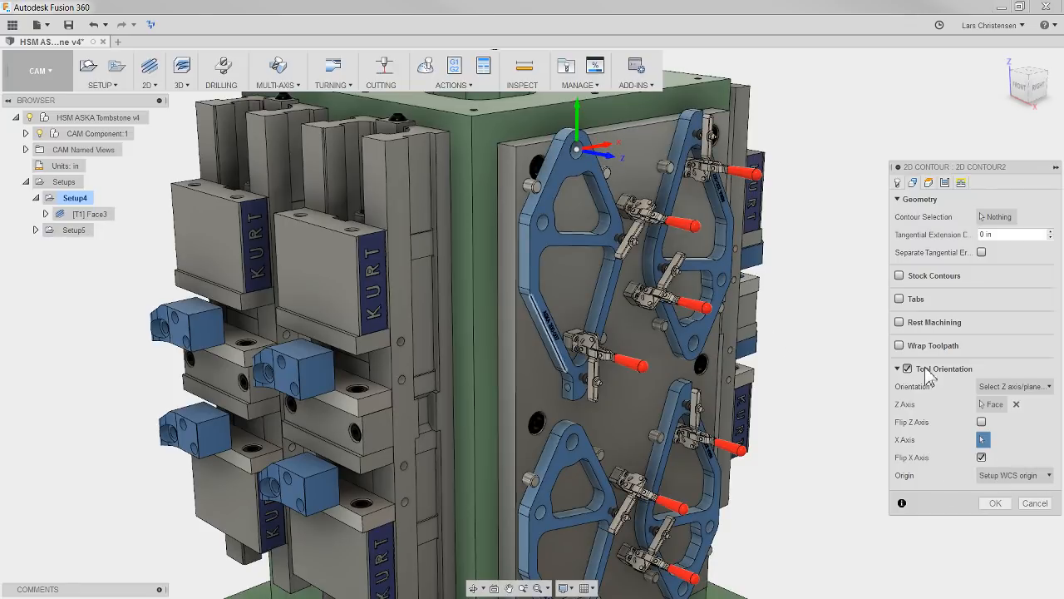
# - Choose the edge chain of the frame part's upper triangular opening as the contour and generate the toolpath
pyautogui.click(986, 218)
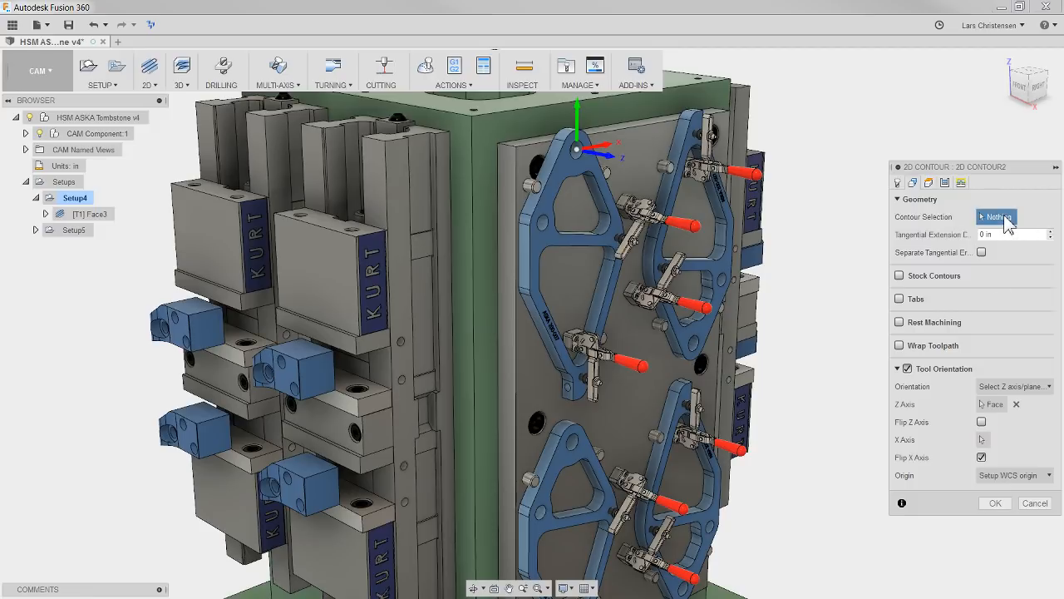
pyautogui.click(596, 221)
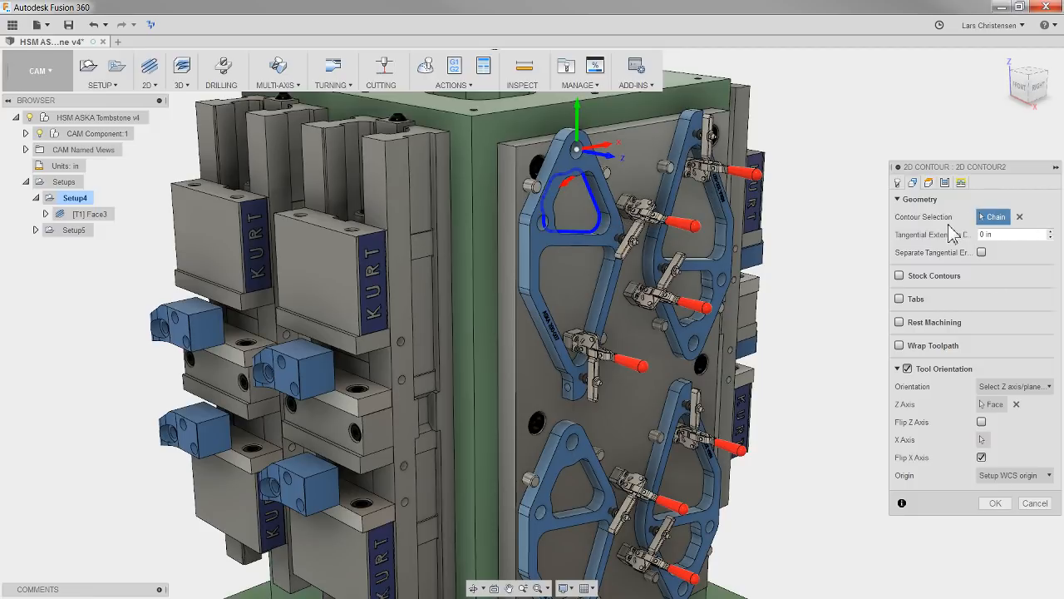
pyautogui.click(995, 503)
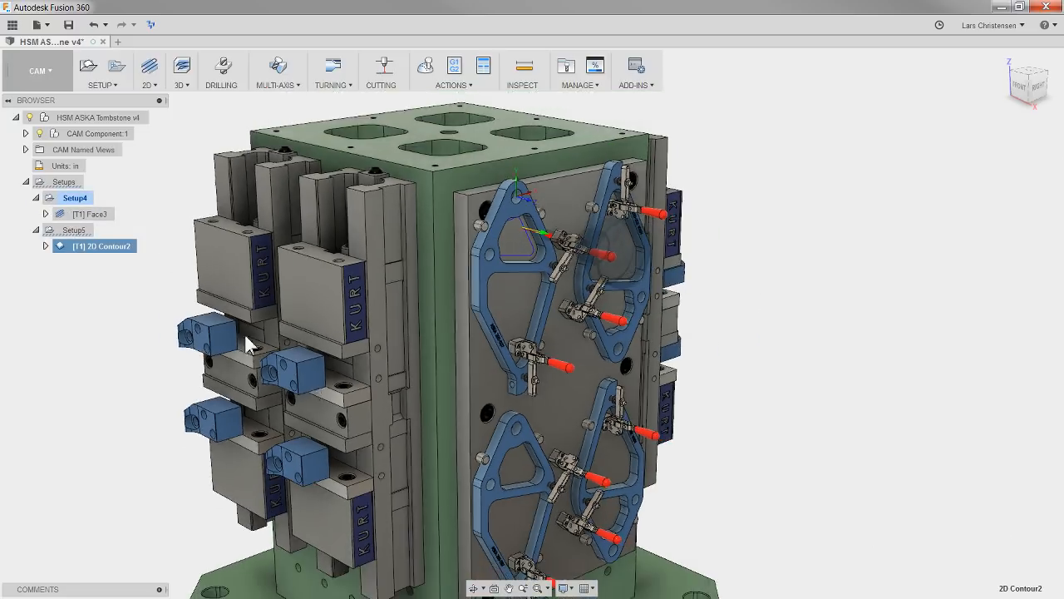
# - Review the Face3 and 2D Contour2 toolpaths on their respective tombstone sides
pyautogui.click(74, 198)
pyautogui.click(90, 215)
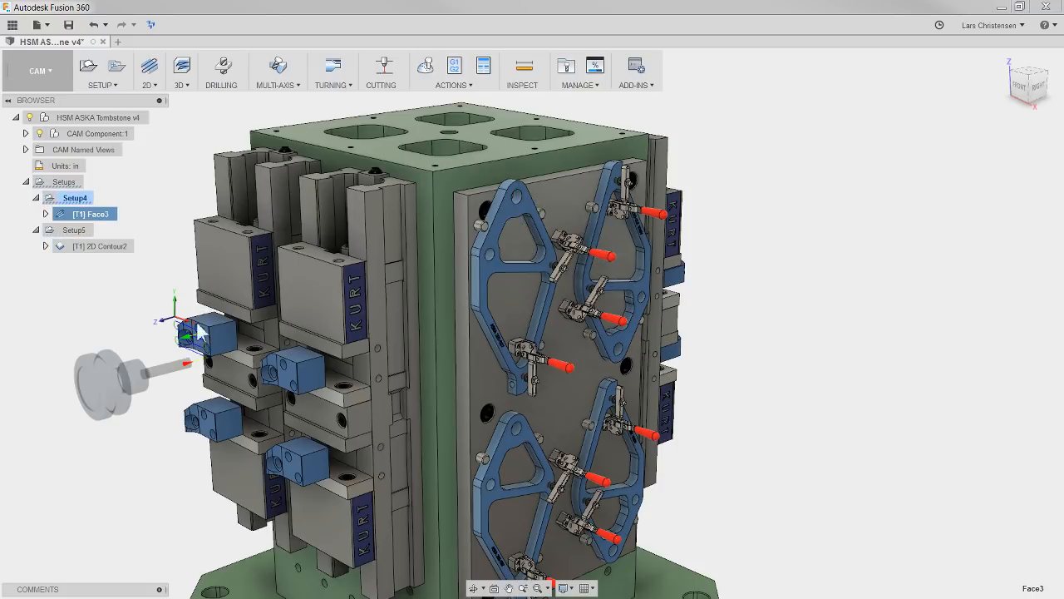
pyautogui.click(93, 246)
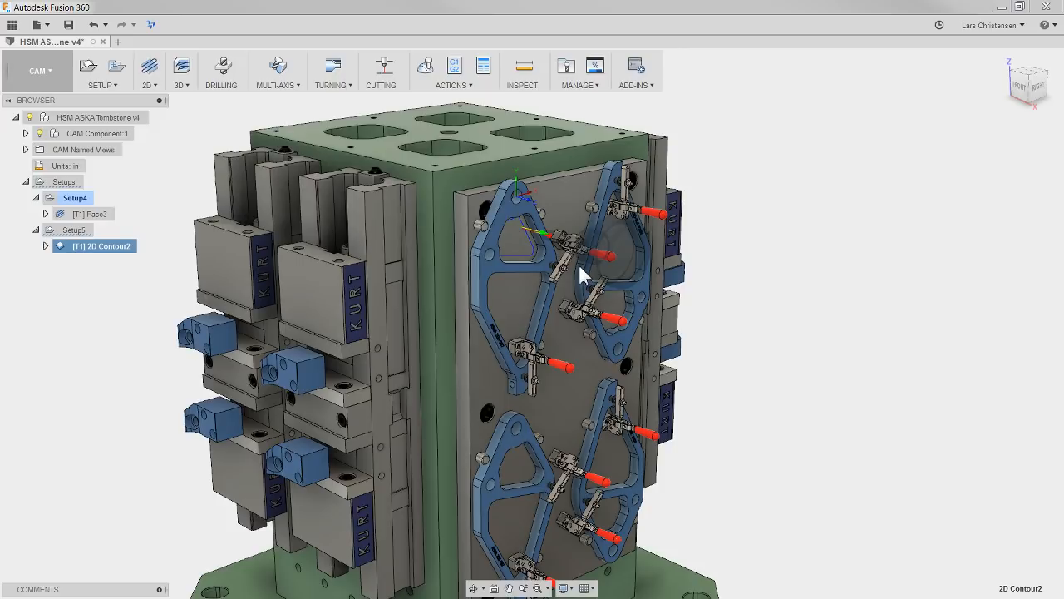
# - Post process all setups together with the DMG Mori NHX post as 1001.nc, replacing the existing file
pyautogui.click(65, 181)
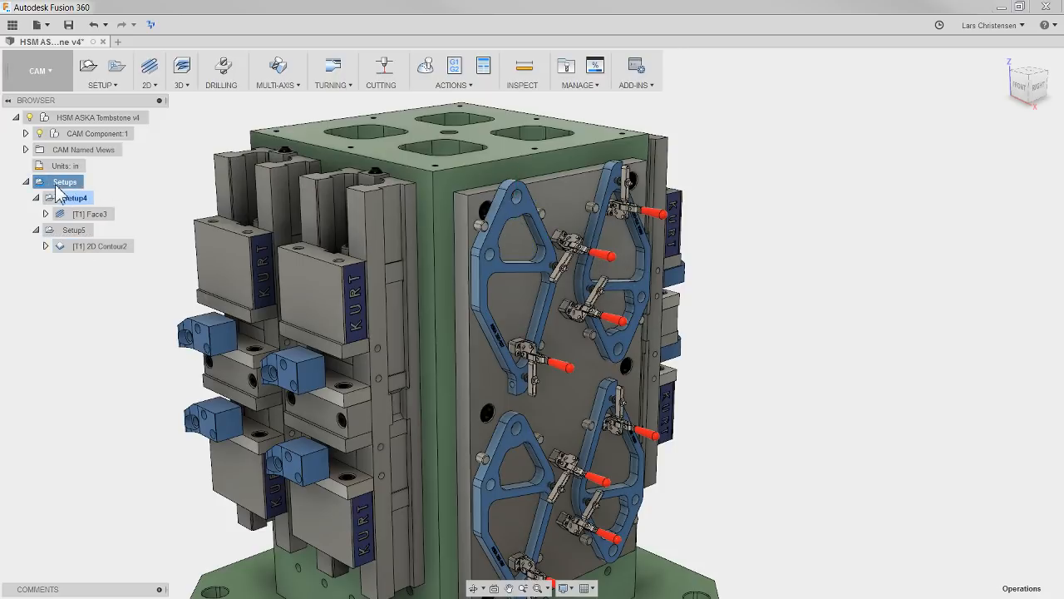
pyautogui.click(455, 73)
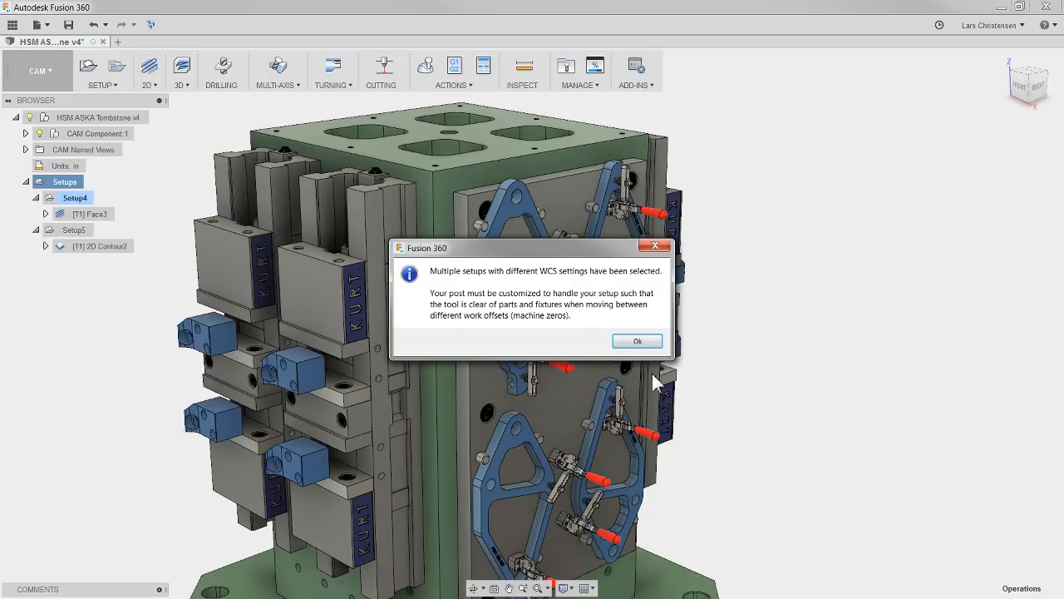
pyautogui.click(637, 341)
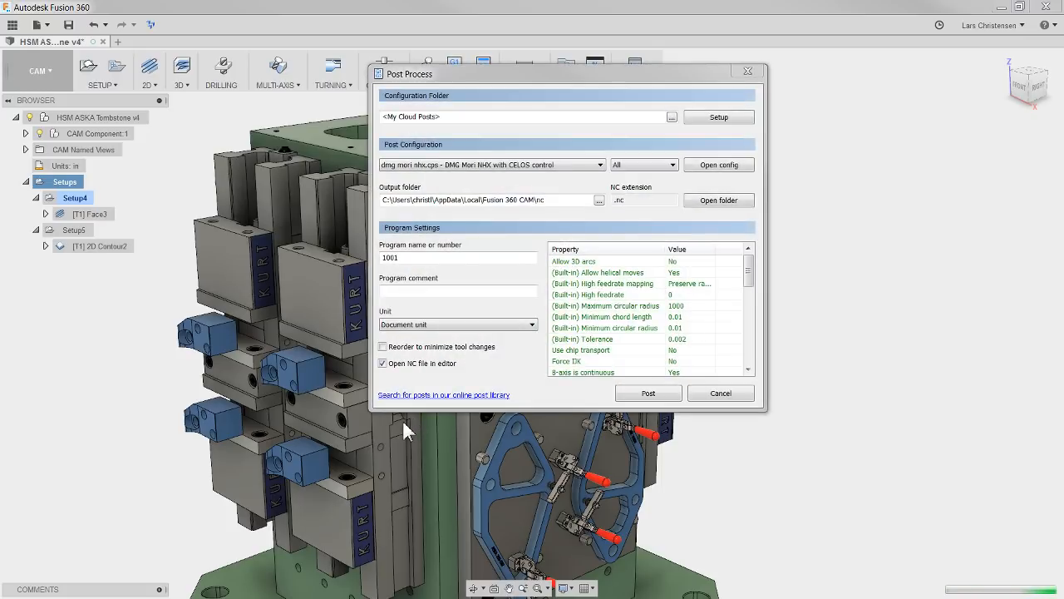
pyautogui.click(633, 397)
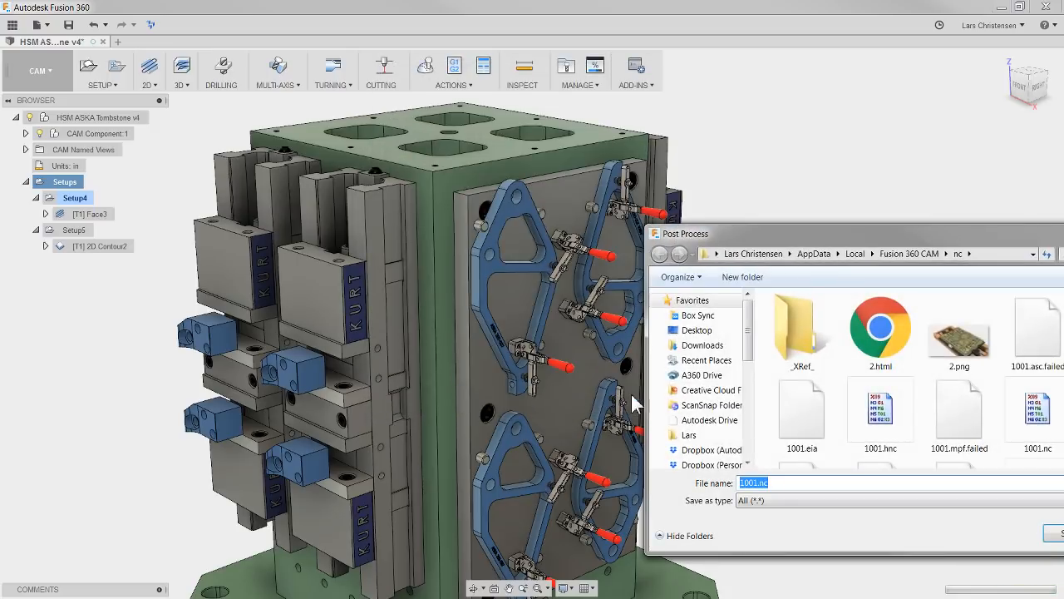
pyautogui.click(1051, 533)
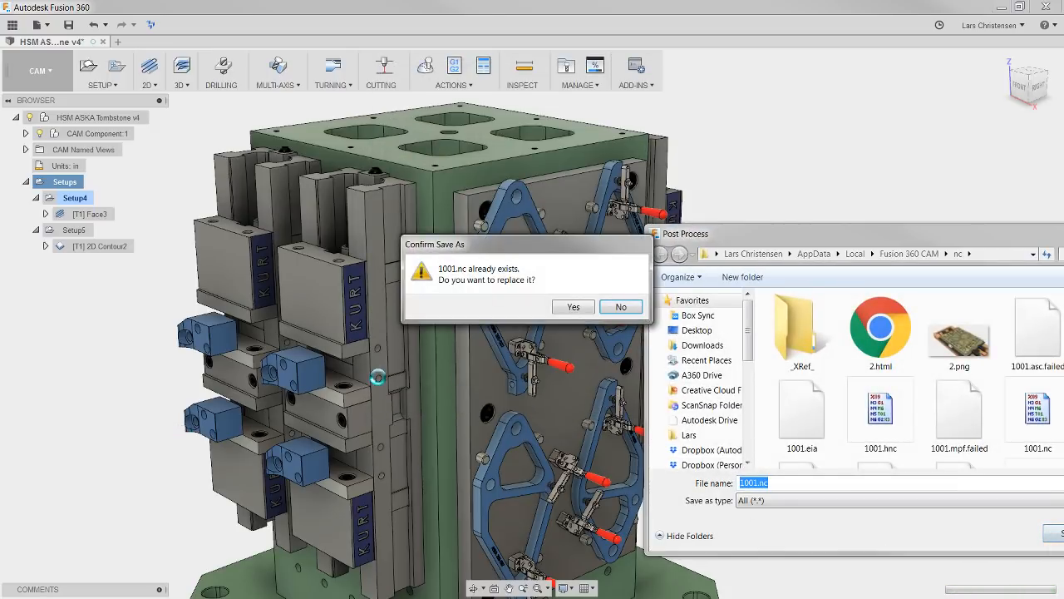
pyautogui.click(574, 307)
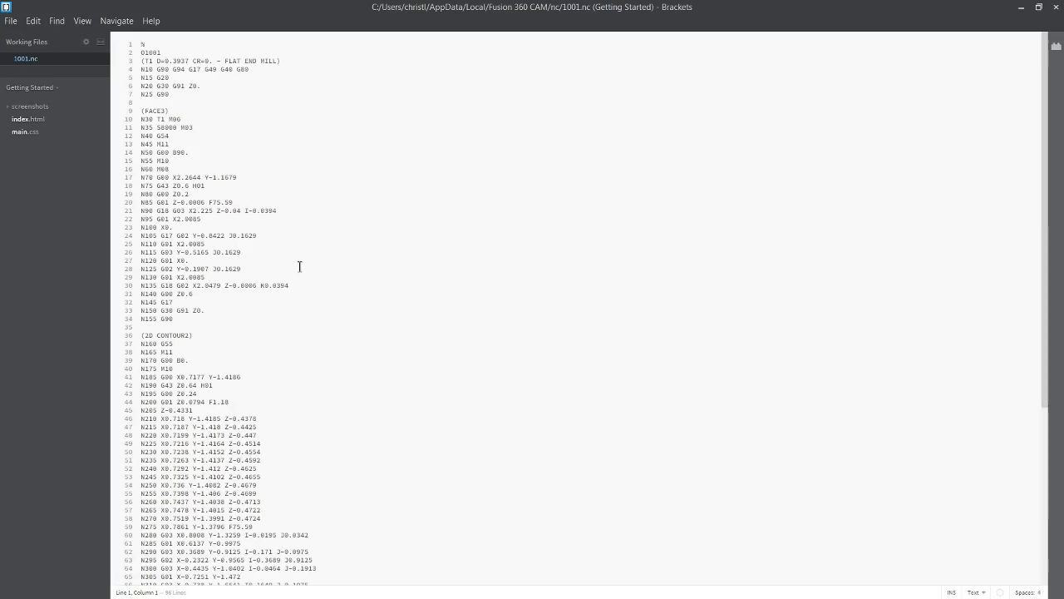
# - Examine the posted program's work offsets and B-axis rotations for both operations, highlighting G54, B90, G55 and B0, and close the code editor
pyautogui.doubleClick(156, 136)
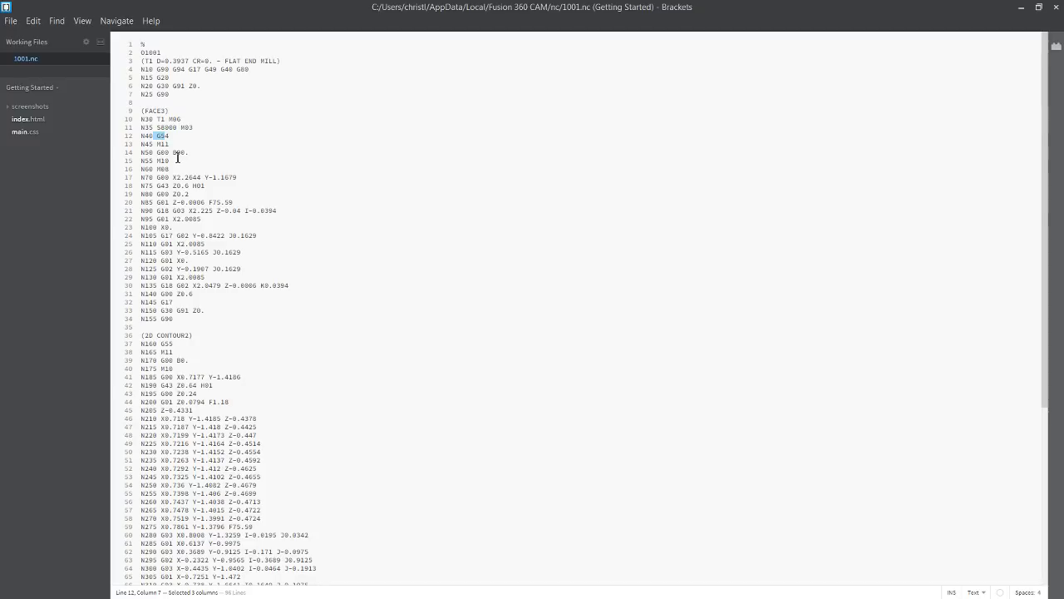
pyautogui.doubleClick(178, 153)
pyautogui.scroll(-4, 190, 341)
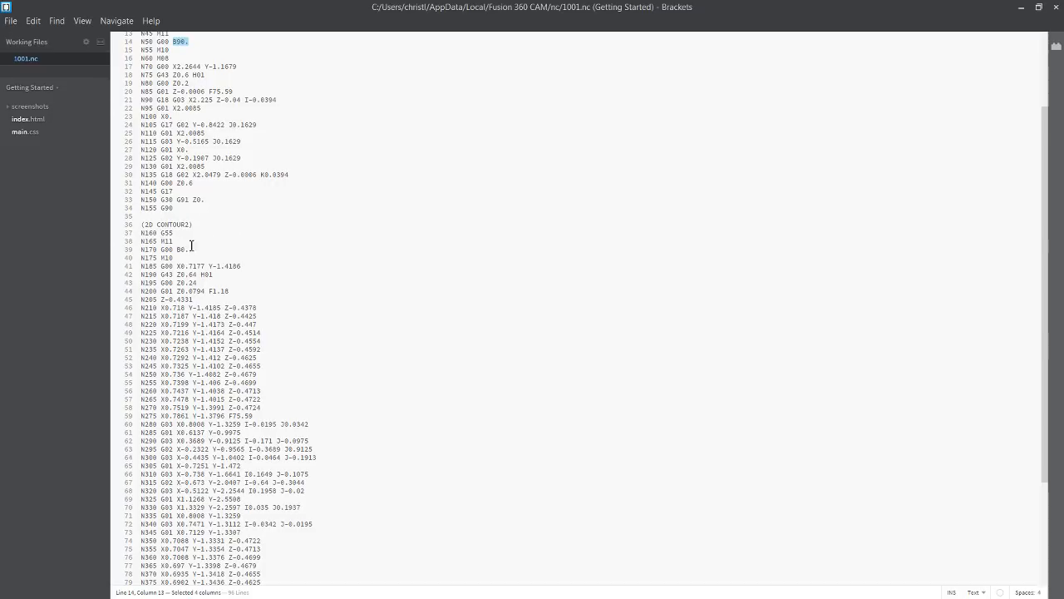
pyautogui.moveTo(160, 235); pyautogui.dragTo(165, 235)
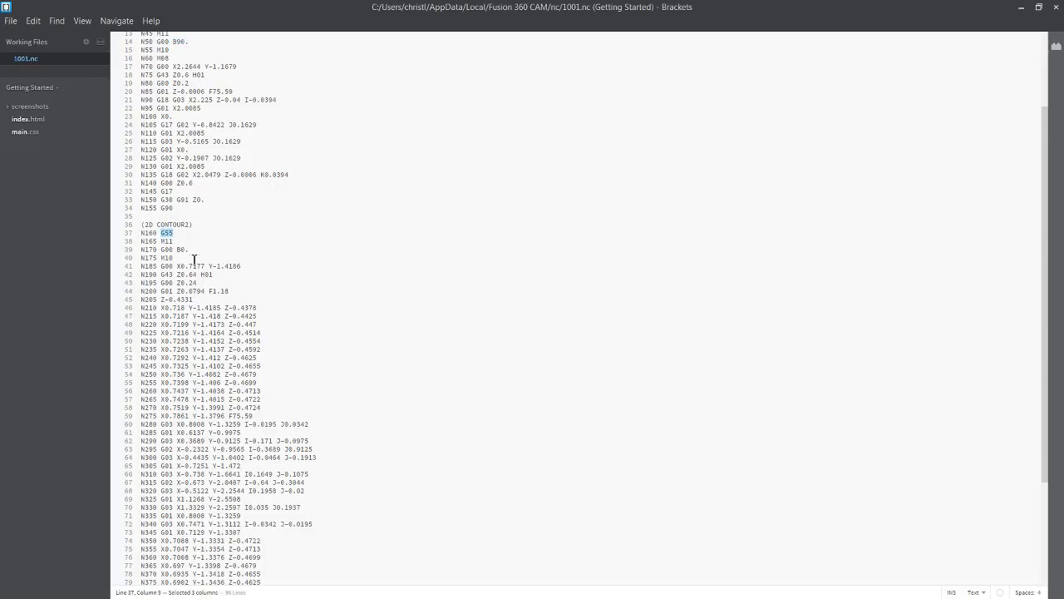
pyautogui.moveTo(176, 248); pyautogui.dragTo(189, 249)
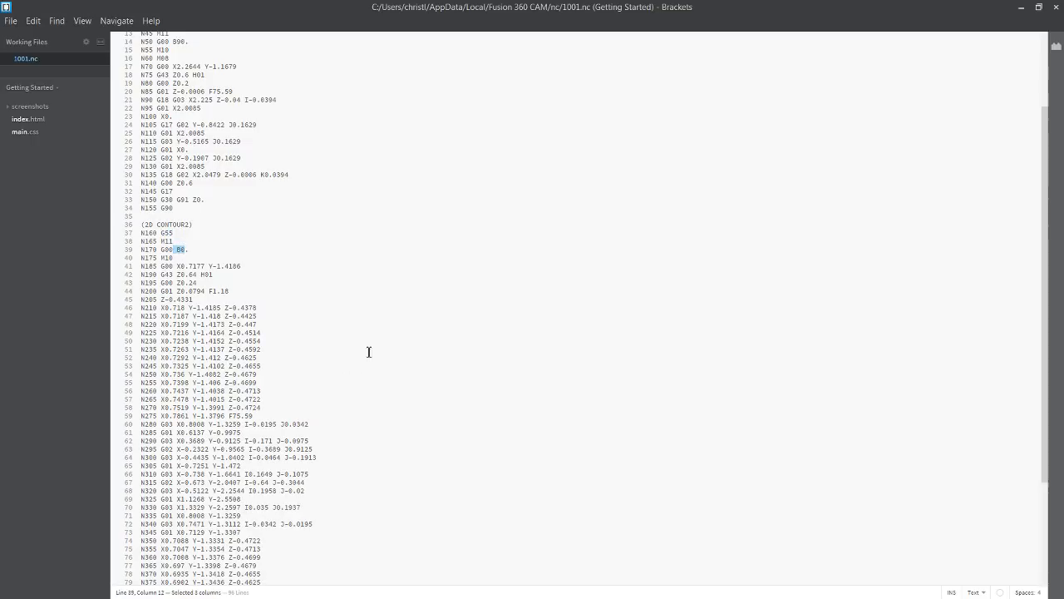
pyautogui.scroll(-5, 149, 335)
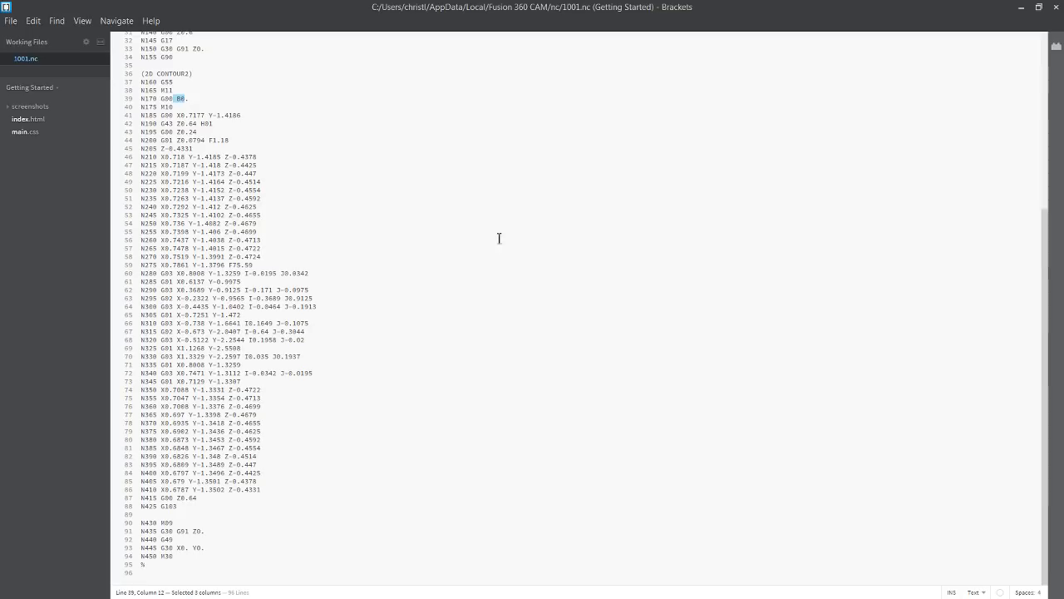
pyautogui.click(1046, 7)
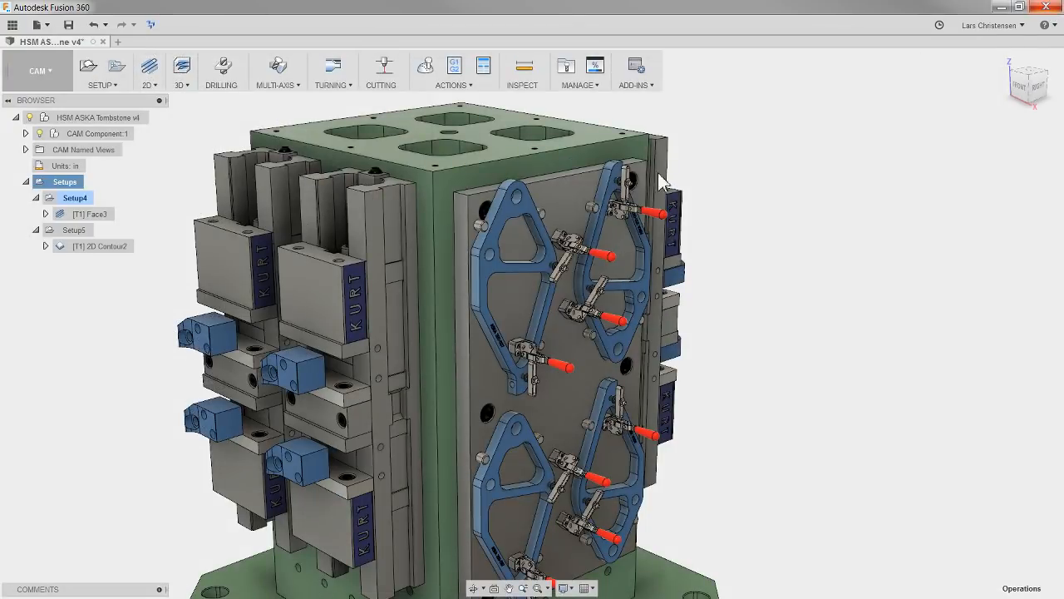